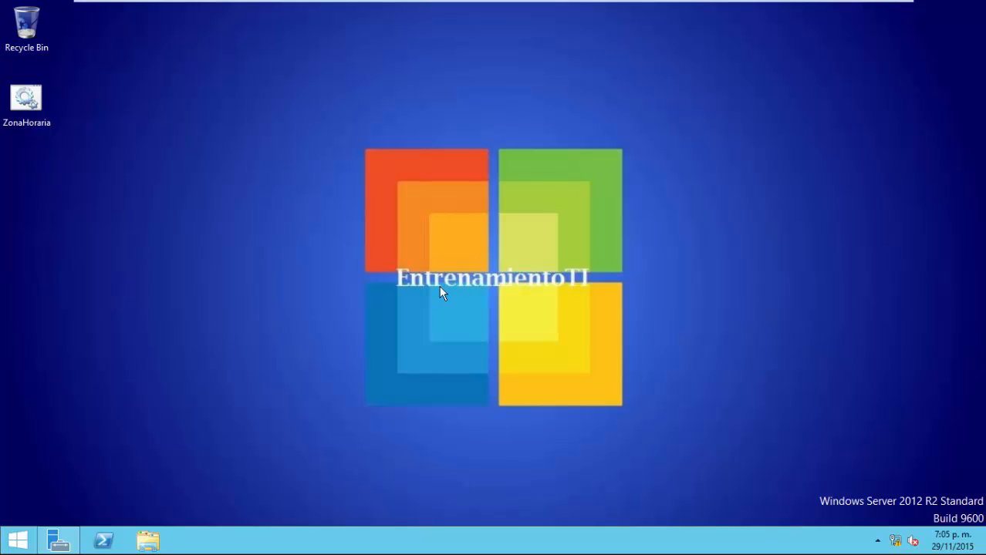
Launch Active Directory Users and Computers from Server Manager's Tools menu to list labti.local.
click(59, 539)
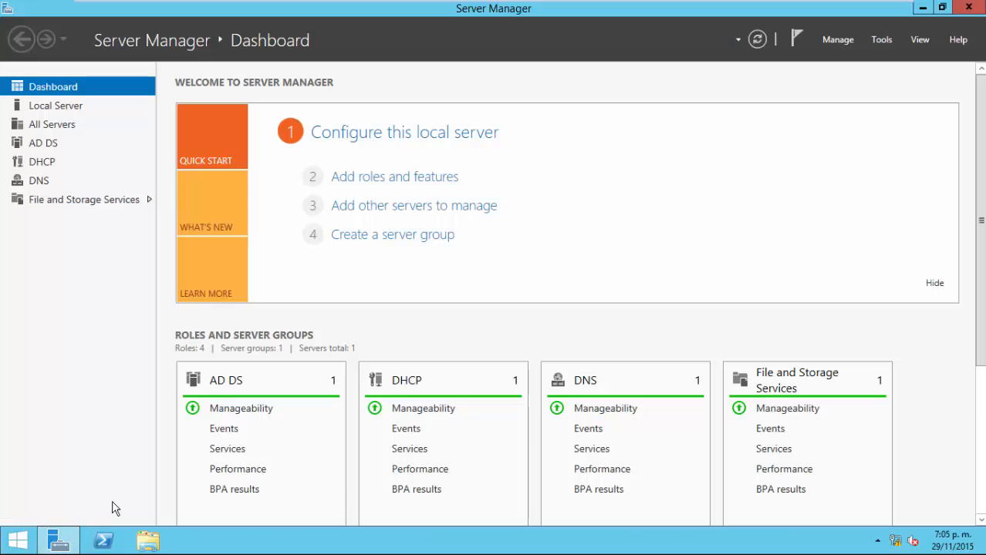
click(884, 41)
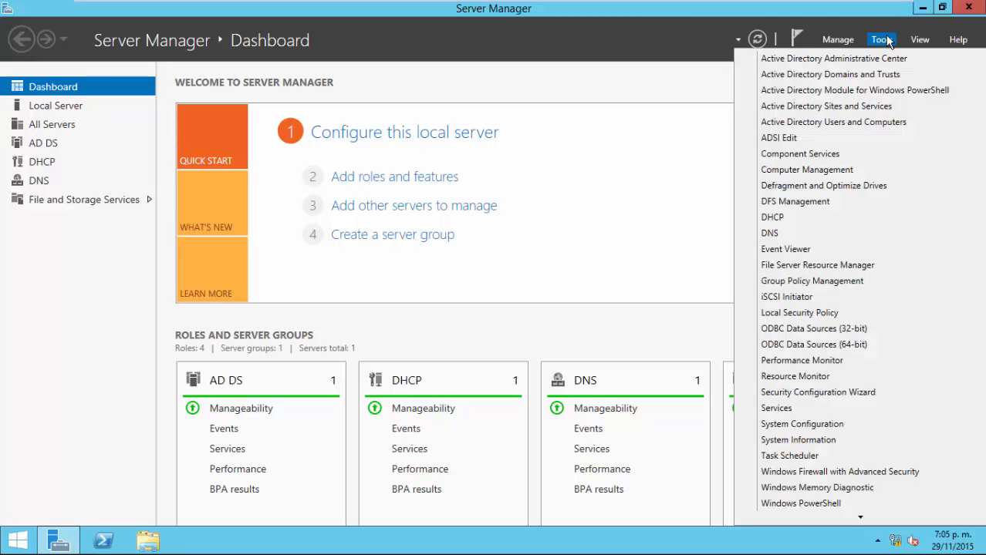
click(868, 121)
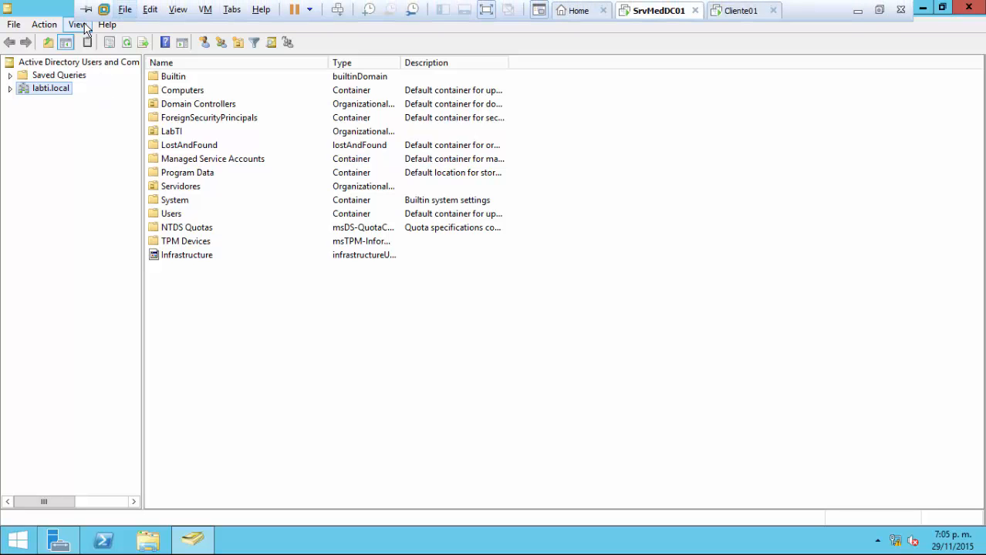
Start Delegate Control on labti.local and add the soporte01 account as the delegate.
click(11, 89)
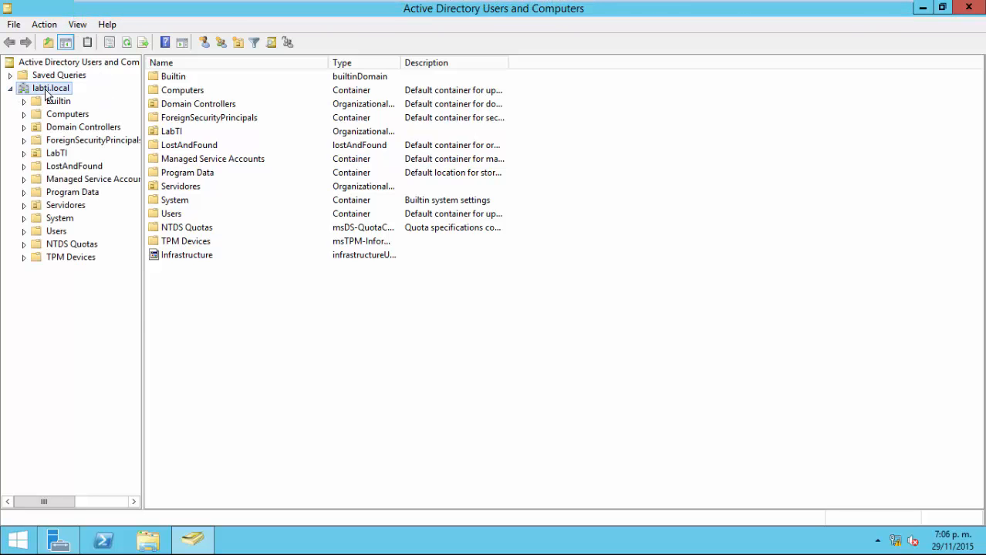
right_click(45, 90)
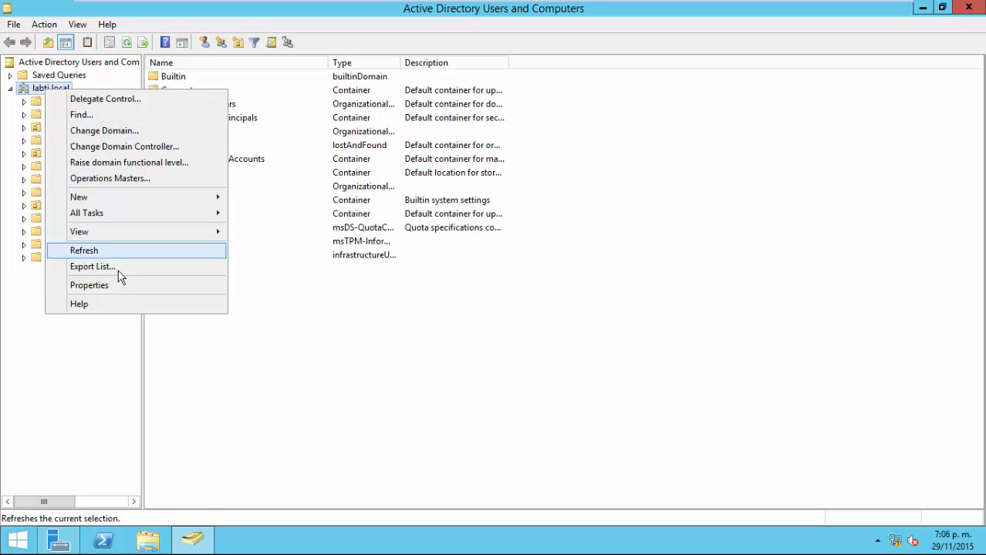
click(131, 101)
click(220, 273)
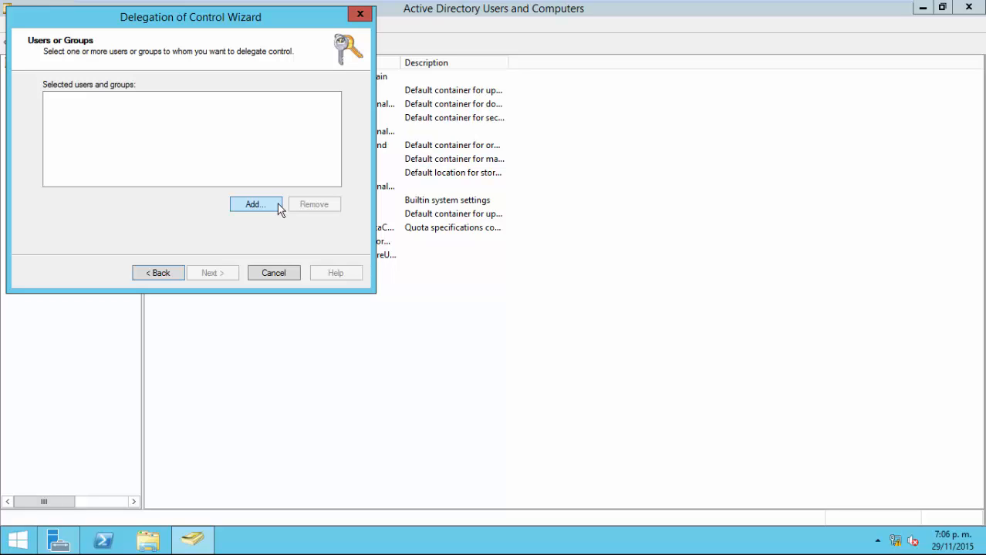
click(254, 204)
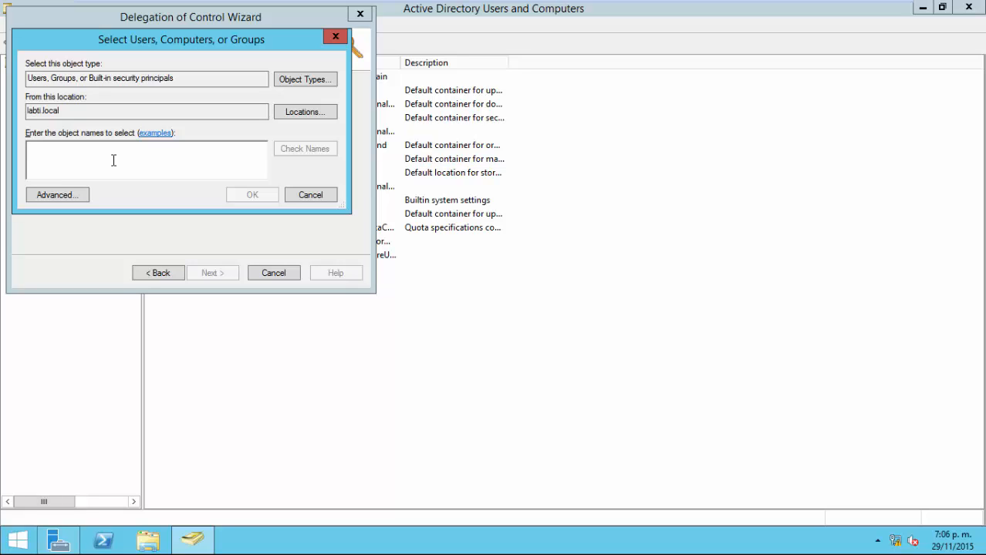
text(soporte01)
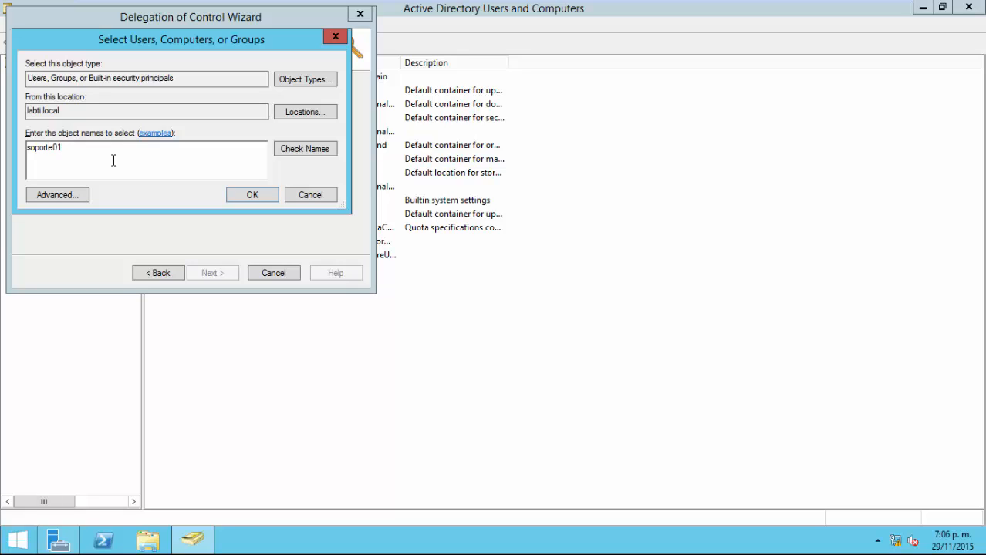
key(Return)
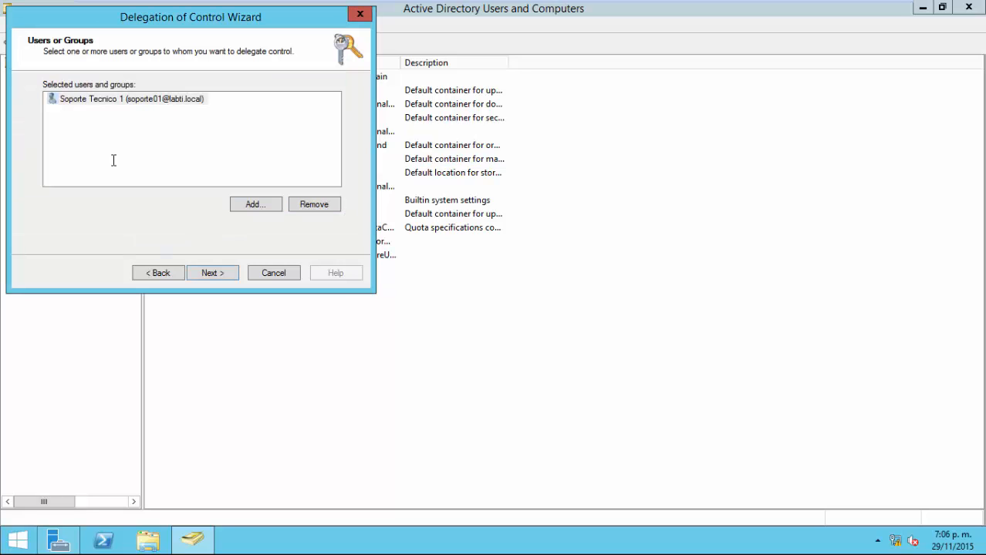
Advance the wizard to the Tasks to Delegate page, then switch to the Cliente01 VM.
click(205, 270)
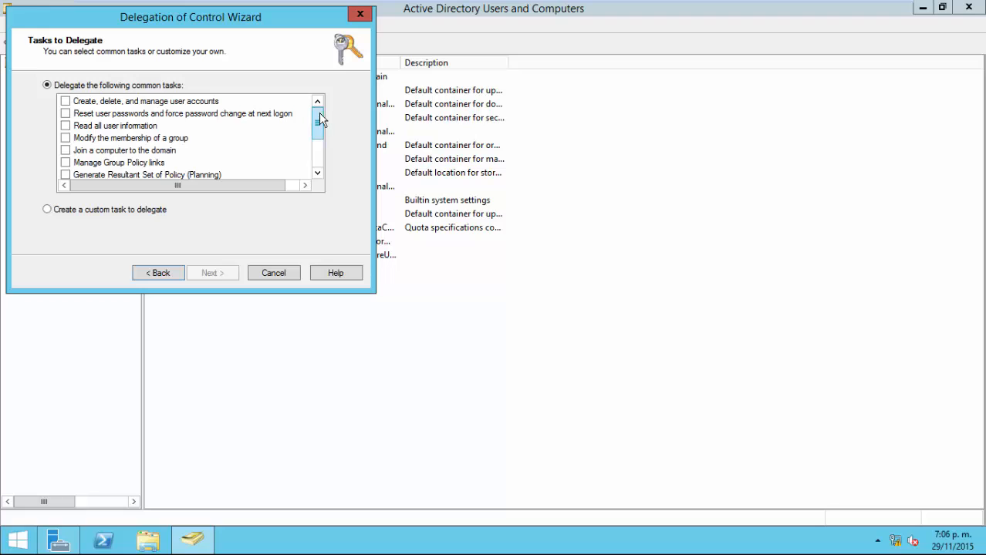
mouse_move(320, 120)
mouse_down()
mouse_move(319, 147)
mouse_move(319, 116)
mouse_up()
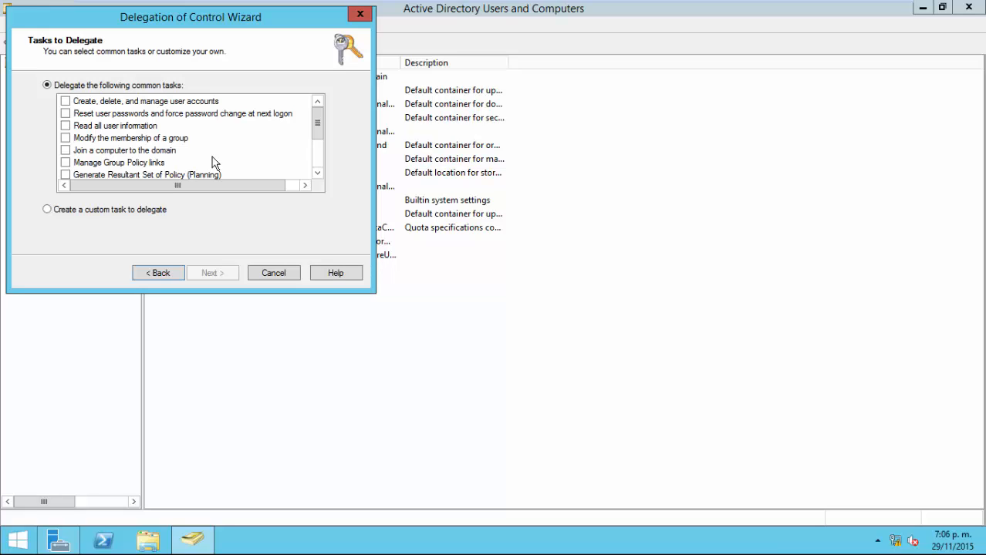
mouse_move(586, 6)
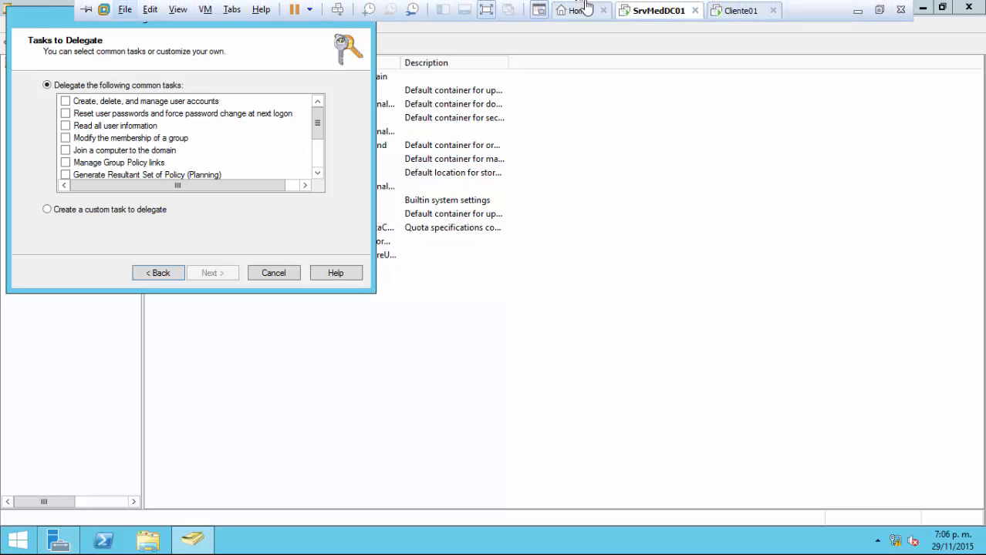
click(719, 9)
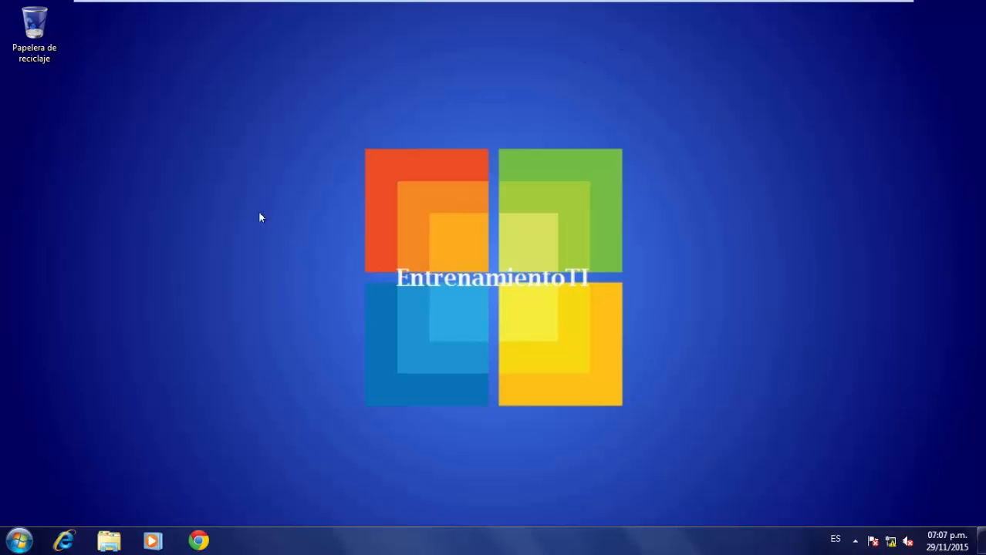
On Cliente01, open Usuarios y equipos de Active Directory, browse to LabTI > Usuarios, and select Usuario Pruebas 1.
key(super)
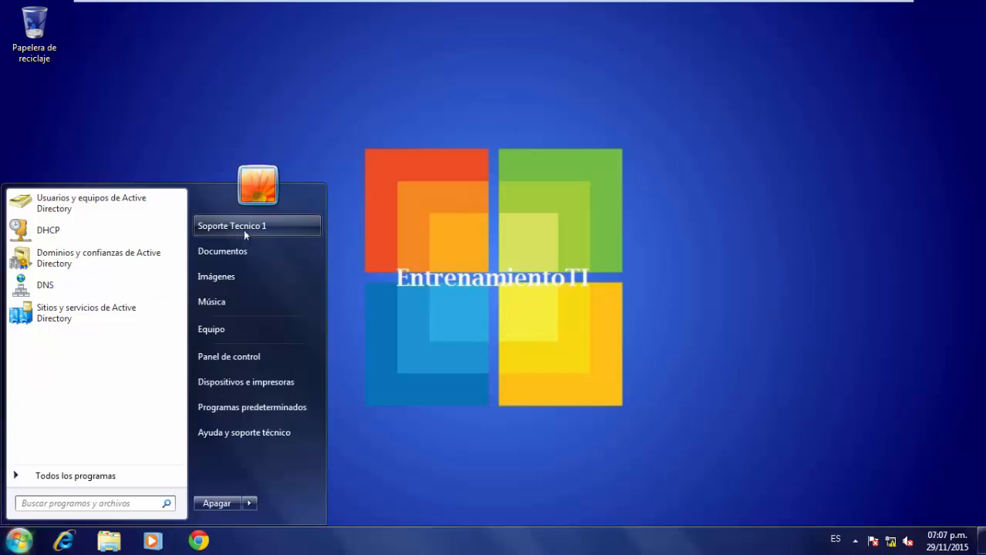
click(494, 251)
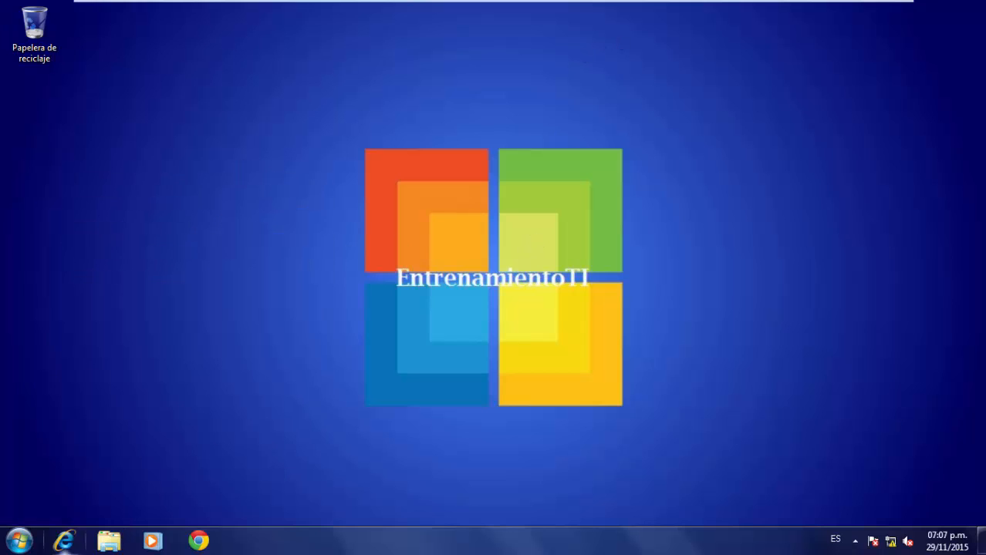
click(19, 540)
click(87, 205)
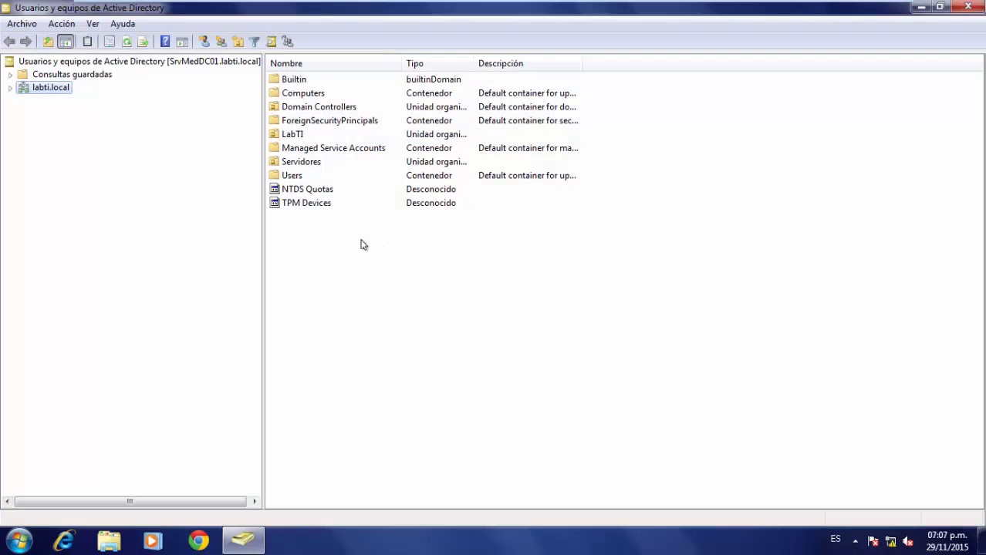
click(10, 88)
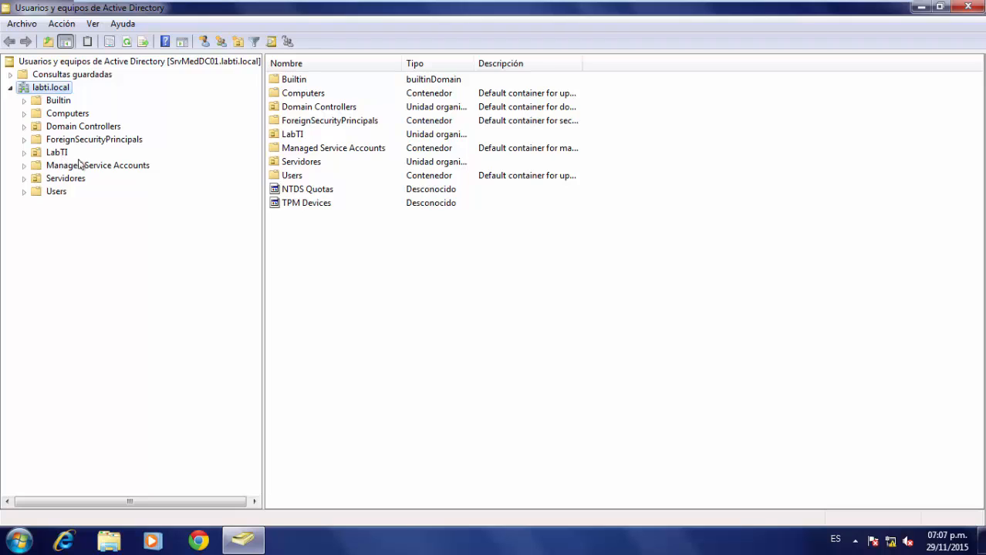
click(24, 152)
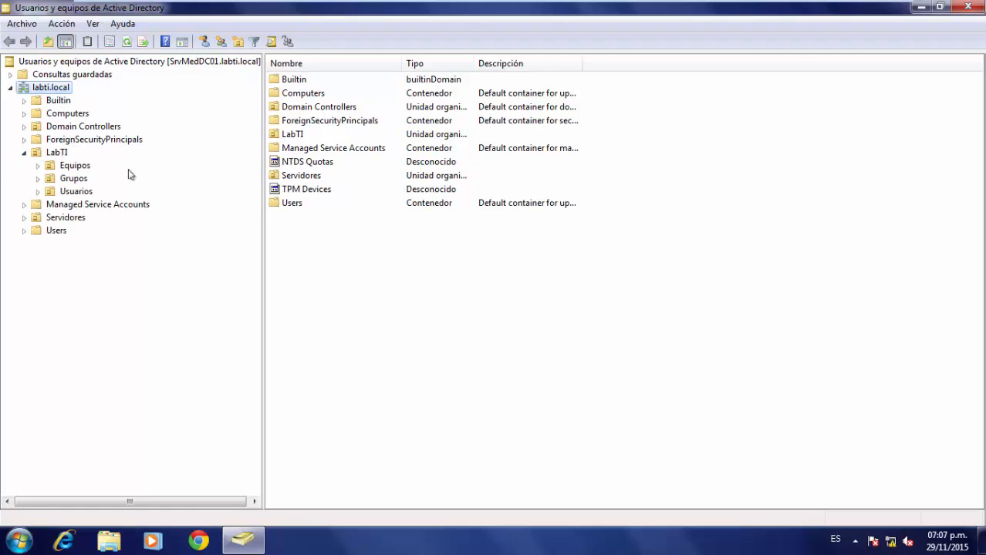
click(74, 193)
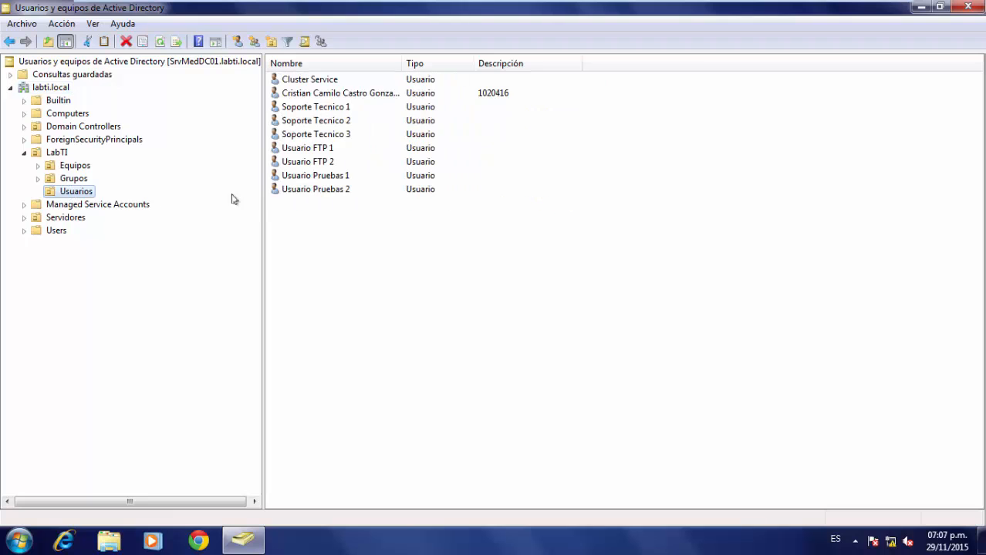
click(327, 175)
Try deleting Usuario Pruebas 1 and dismiss the insufficient privileges error.
right_click(344, 176)
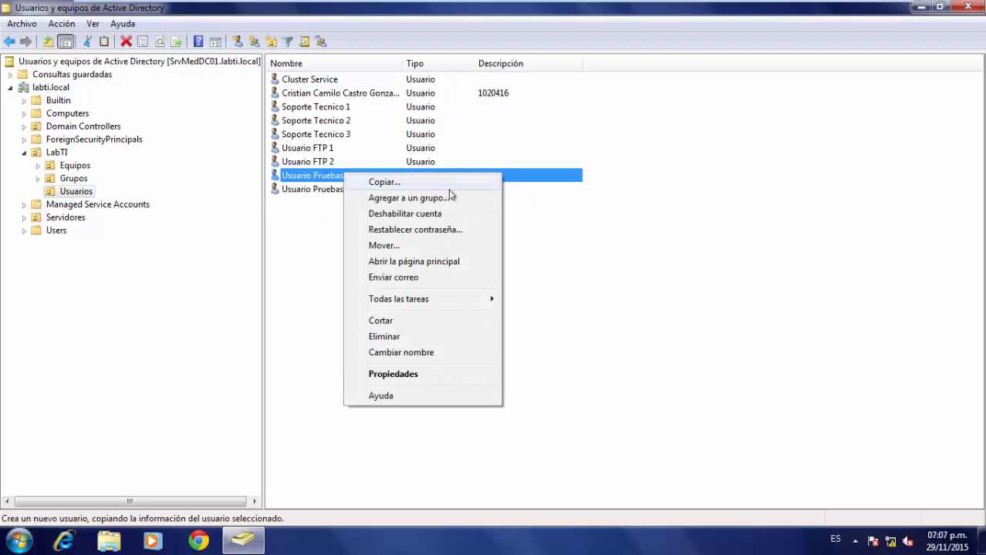
click(434, 339)
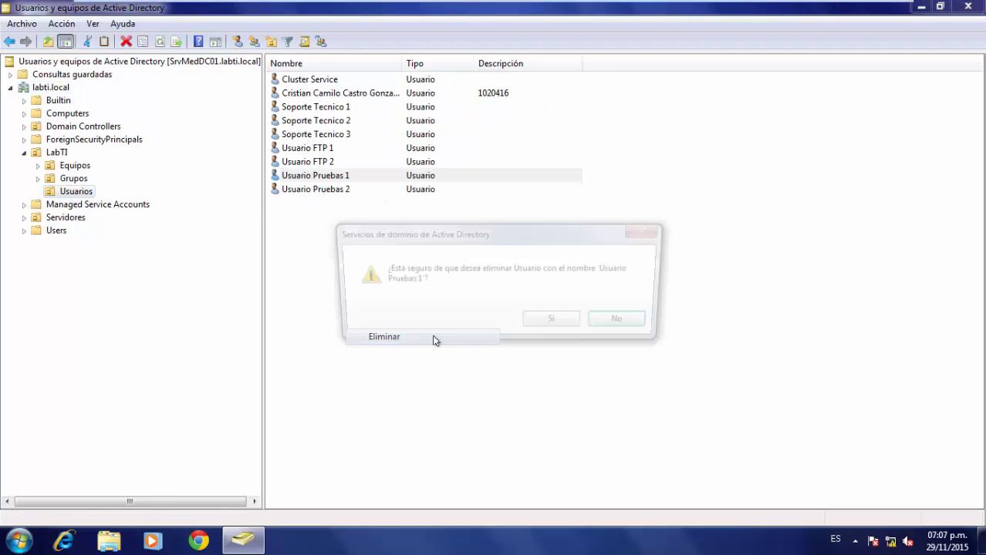
click(563, 328)
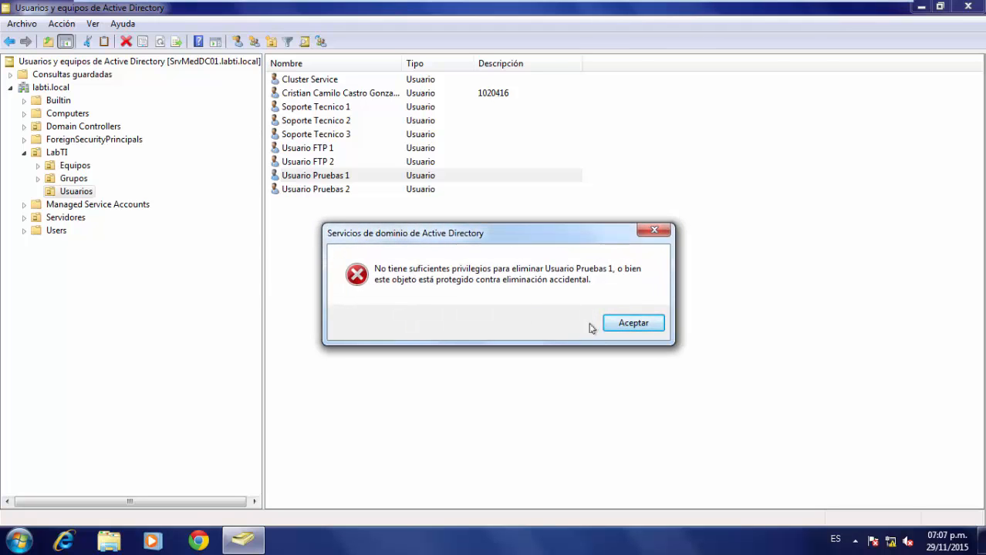
click(613, 324)
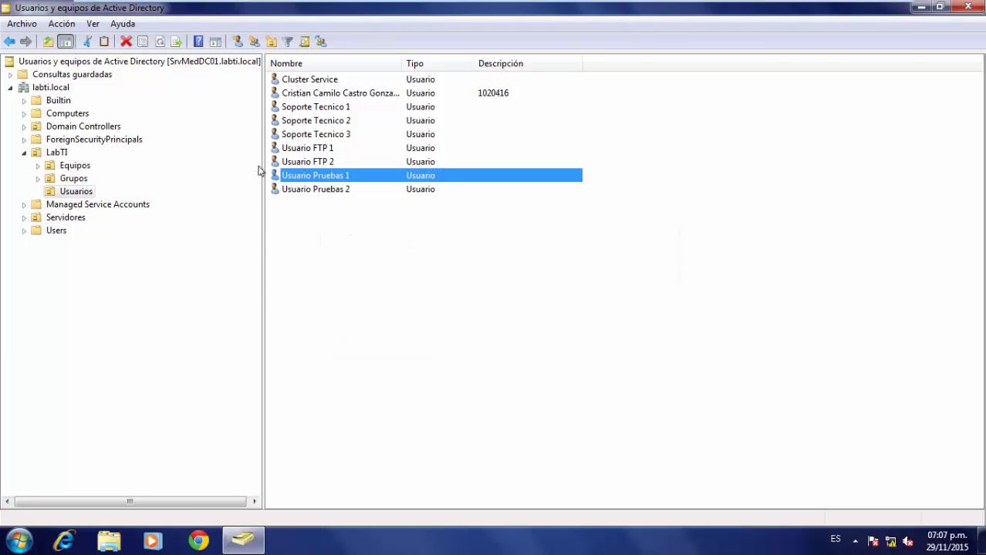
Try editing Usuario Pruebas 2's description, then close its properties without saving.
click(315, 165)
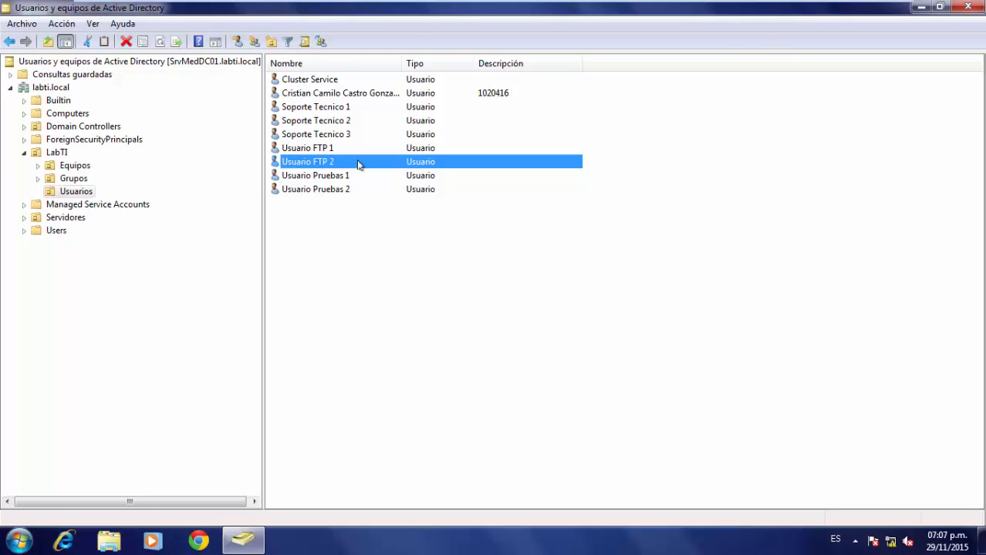
double_click(320, 188)
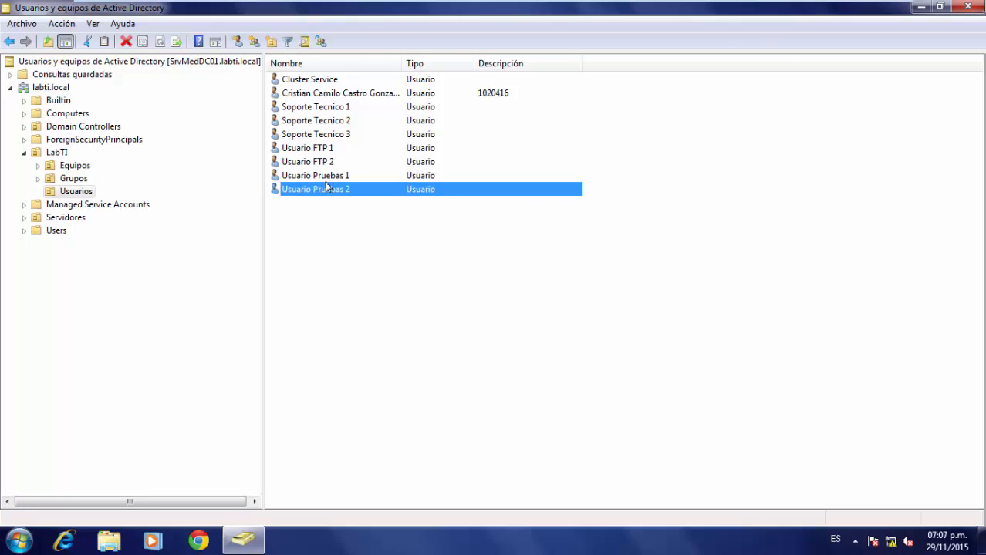
click(467, 272)
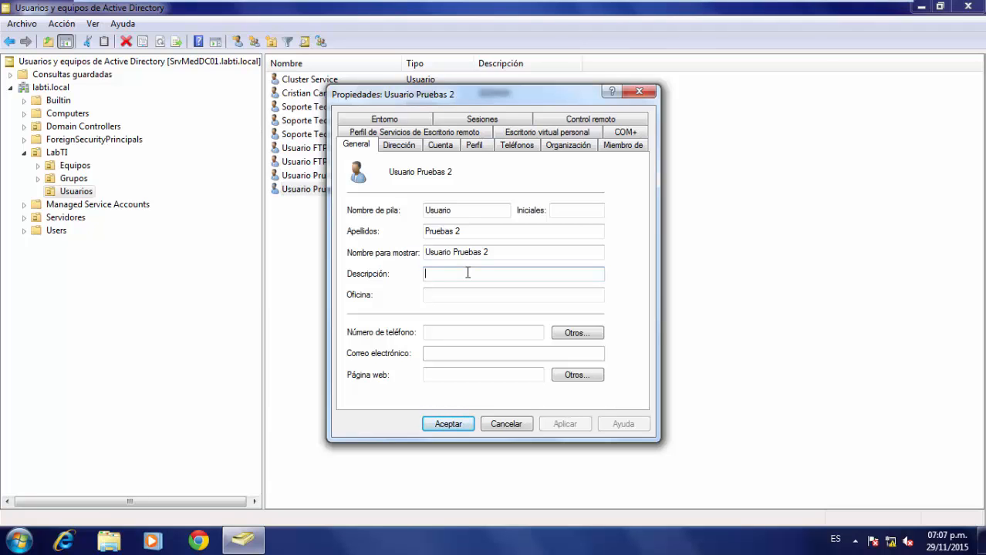
click(509, 424)
mouse_move(535, 3)
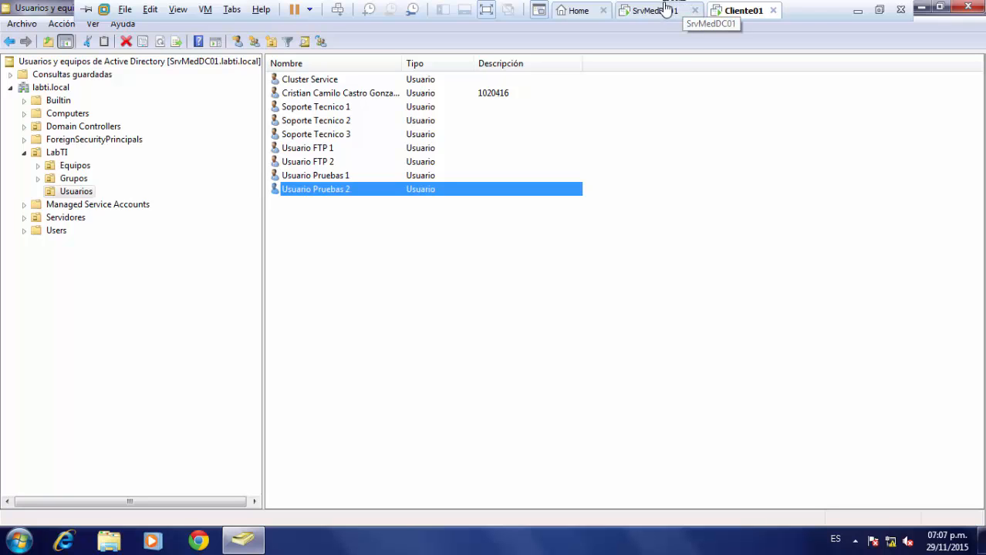
On SrvMedDC01, tick 'Create, delete, and manage user accounts' and continue to the summary.
click(663, 8)
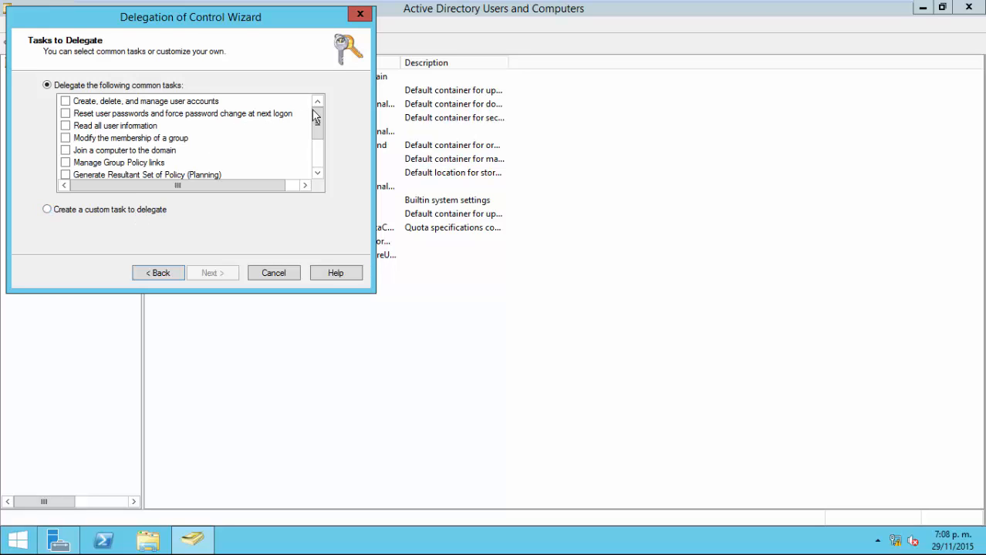
mouse_move(321, 121)
mouse_down()
mouse_move(321, 158)
mouse_move(320, 116)
mouse_up()
click(65, 101)
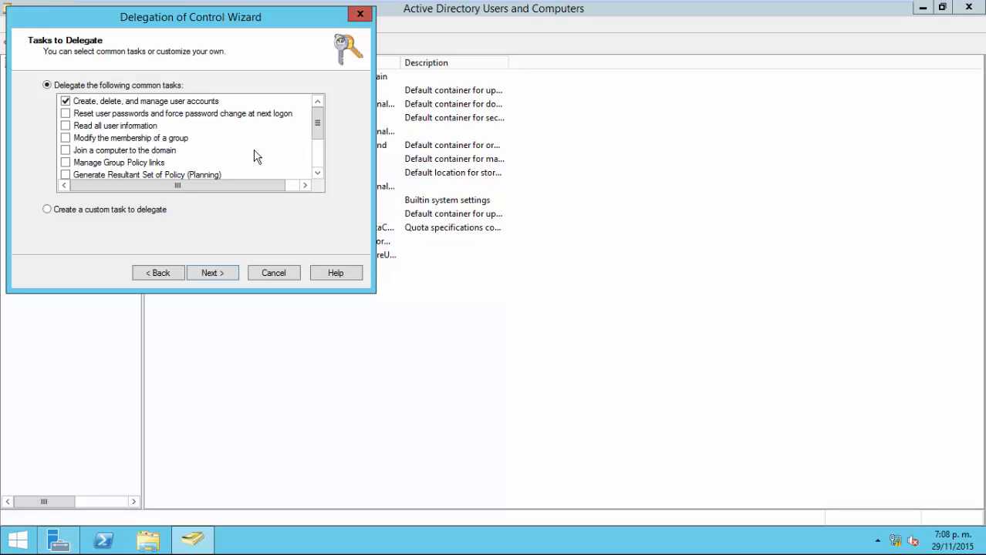
click(228, 274)
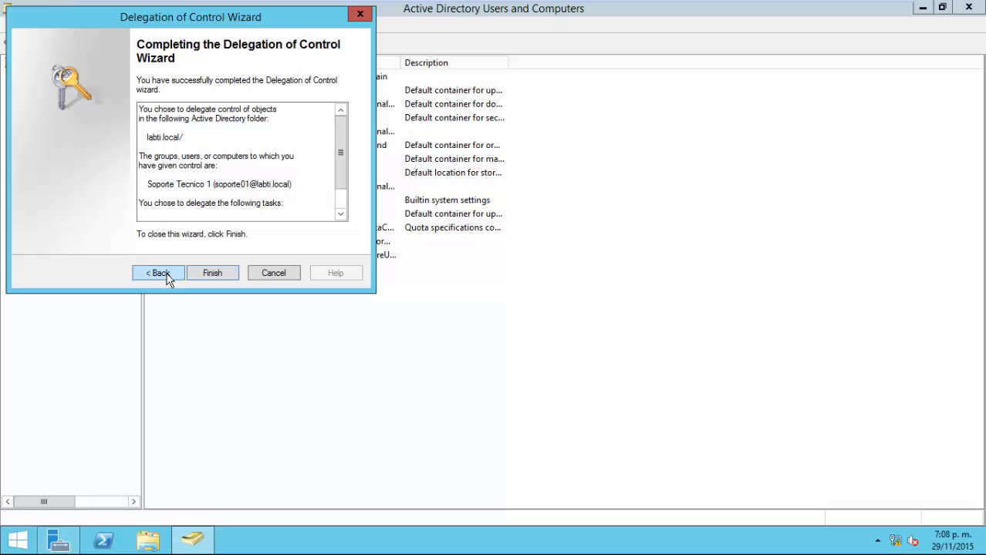
Go back to review the task selection, then return to the wizard summary.
click(165, 276)
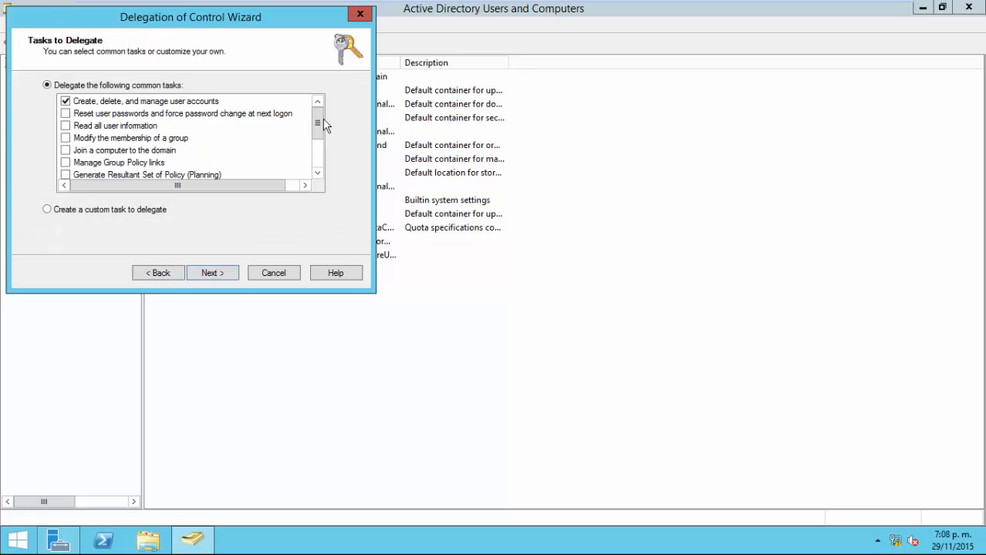
scroll(312, 158, down, 1)
scroll(316, 135, up, 1)
mouse_move(315, 128)
mouse_down()
mouse_move(320, 162)
mouse_move(319, 117)
mouse_up()
click(222, 278)
Finish the wizard, then open labti.local's advanced security settings with Soporte Tecnico 1 selected.
click(225, 277)
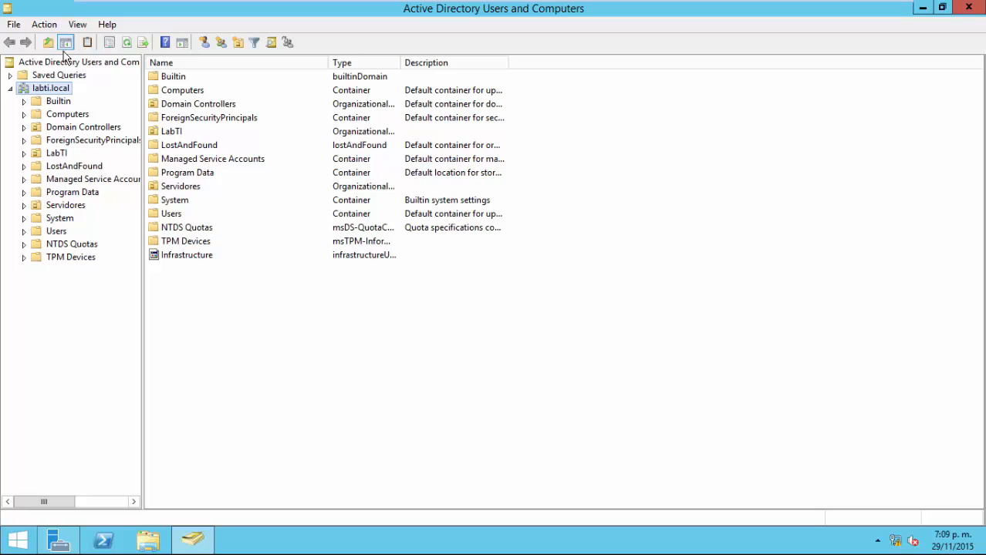
mouse_move(543, 6)
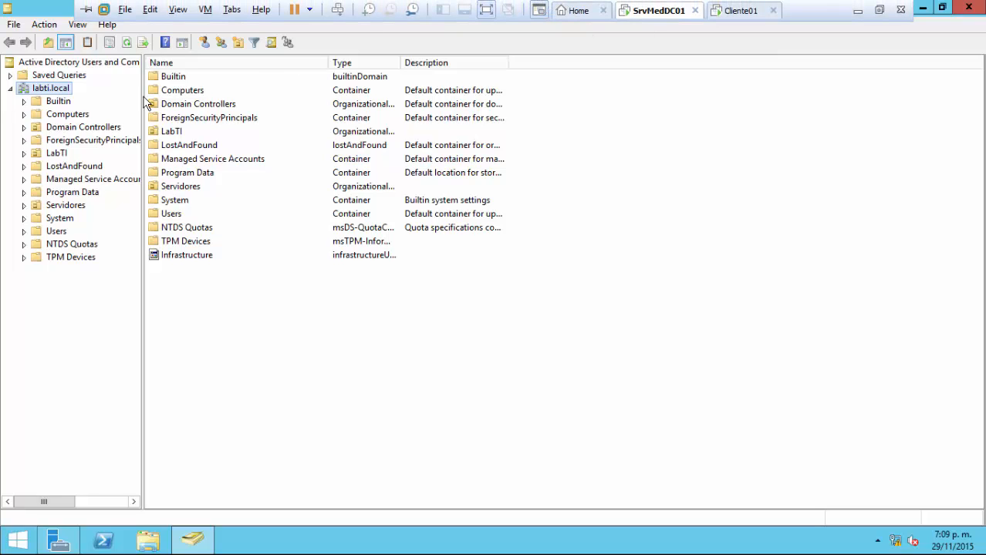
right_click(58, 90)
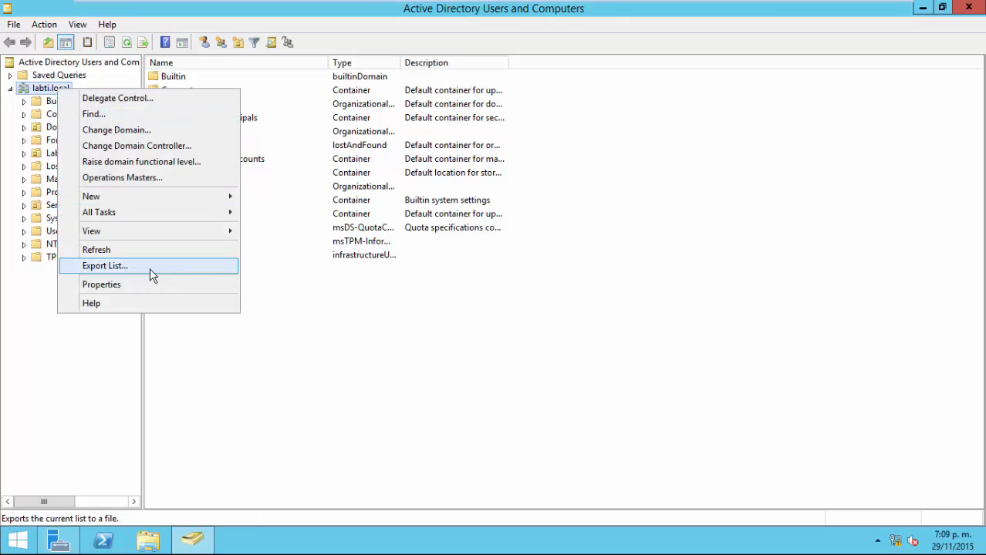
click(112, 286)
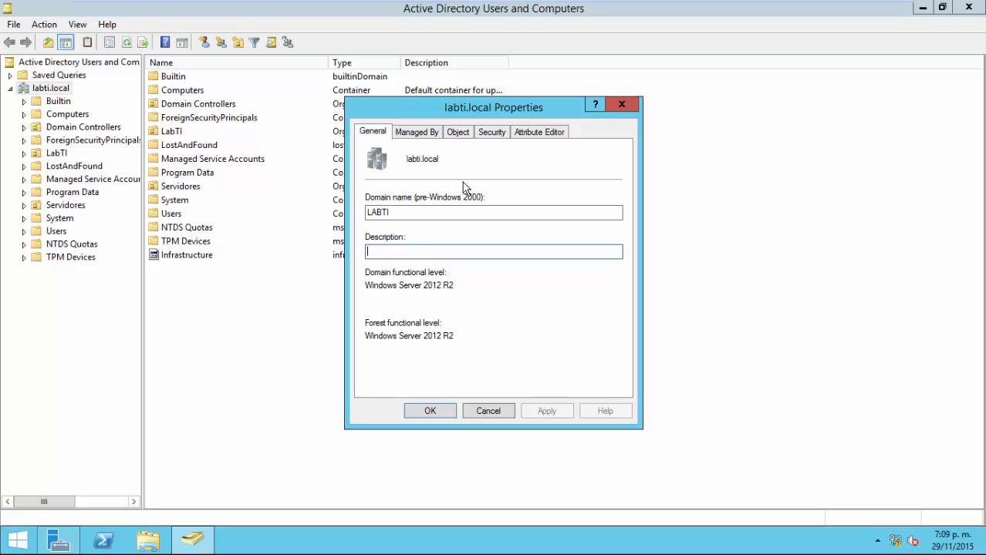
click(491, 132)
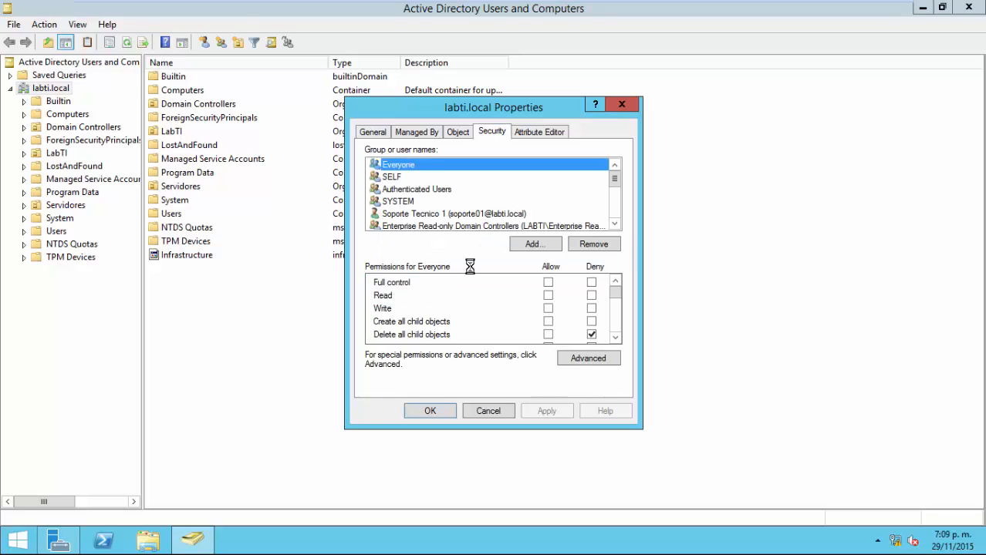
click(403, 215)
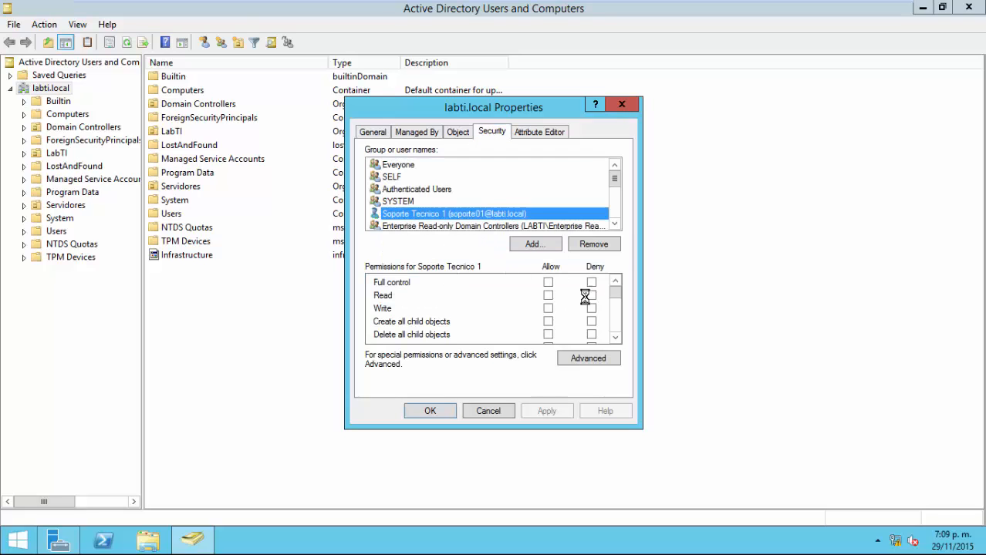
drag(614, 293, 615, 330)
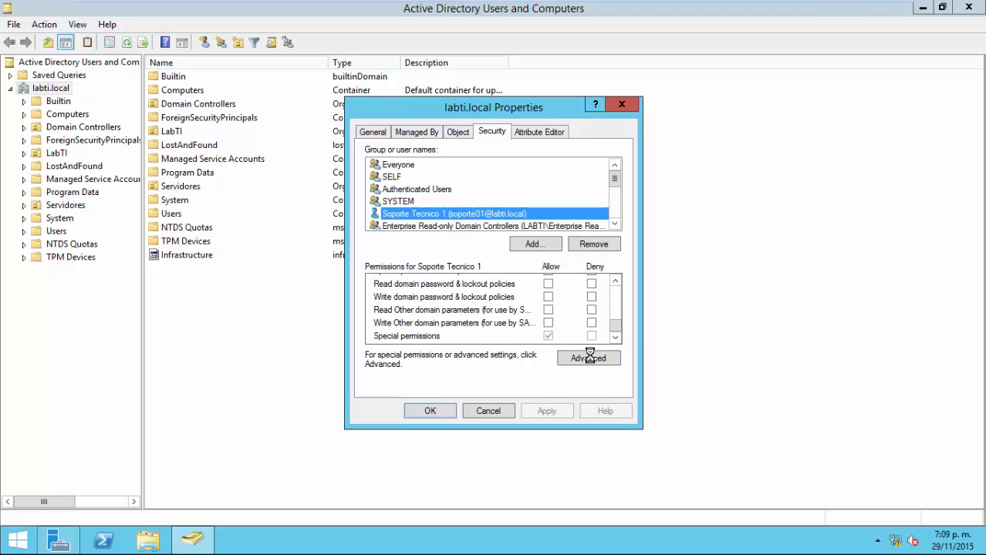
click(592, 356)
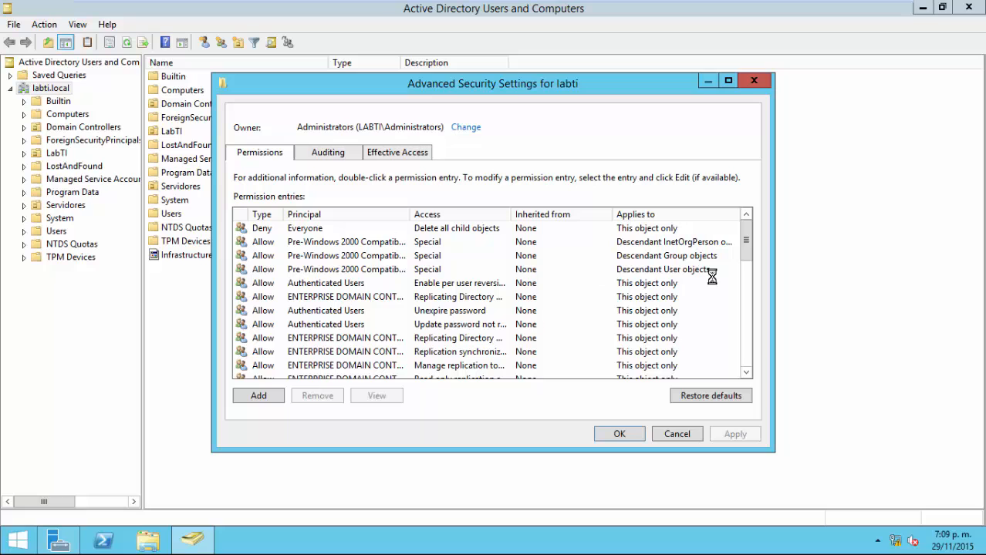
Review Soporte Tecnico 1's create/delete User objects permission entry, then close the security dialogs.
drag(745, 239, 743, 331)
click(335, 255)
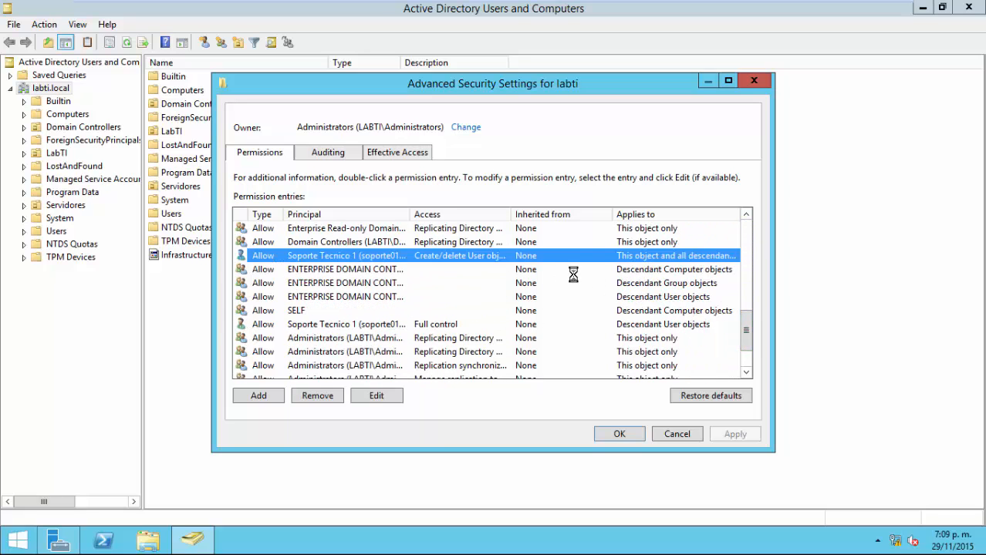
click(374, 395)
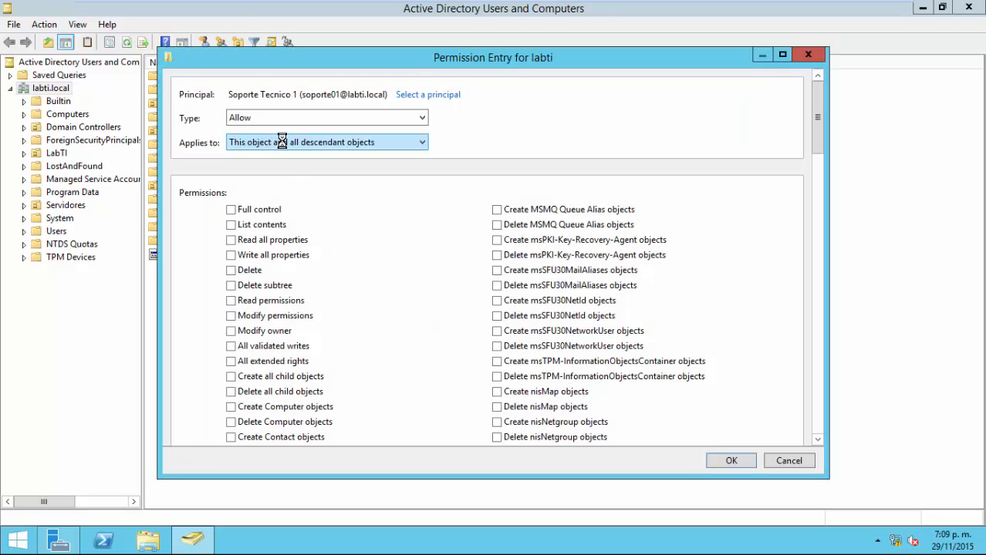
drag(816, 133, 801, 226)
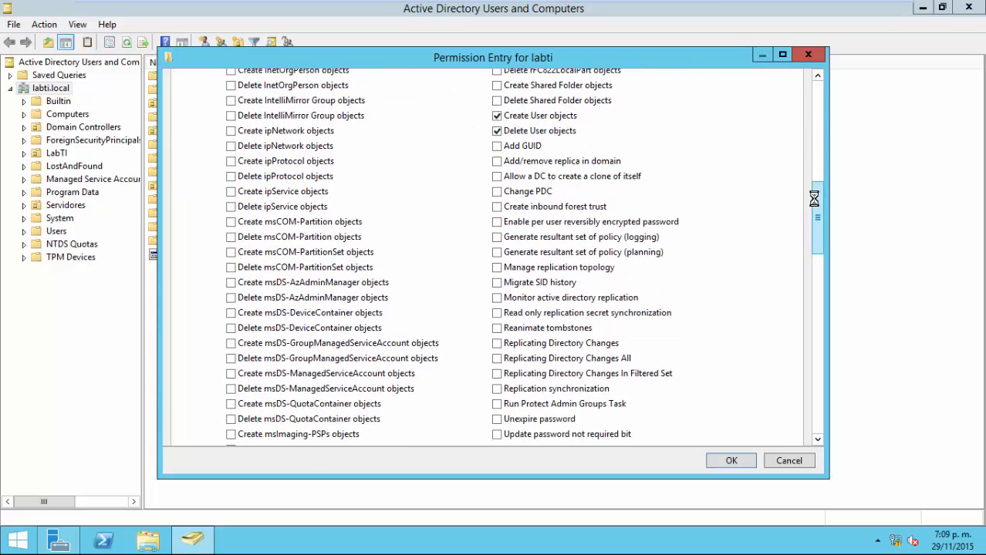
drag(814, 220, 801, 78)
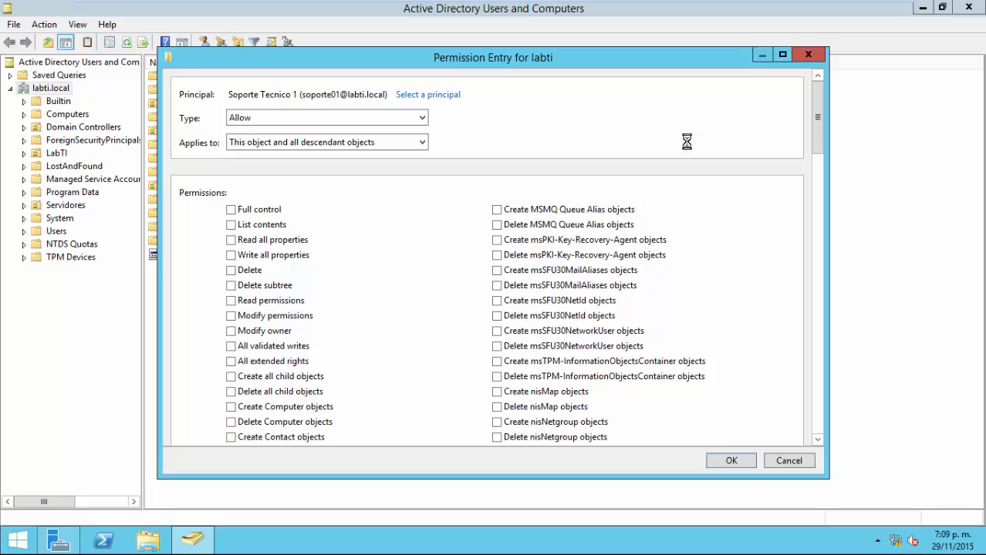
drag(815, 114, 814, 77)
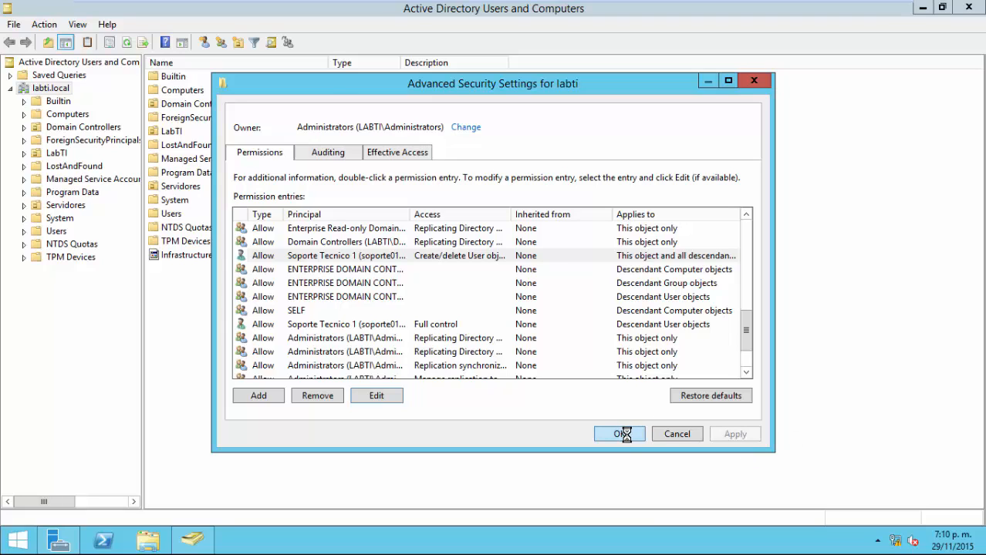
click(675, 434)
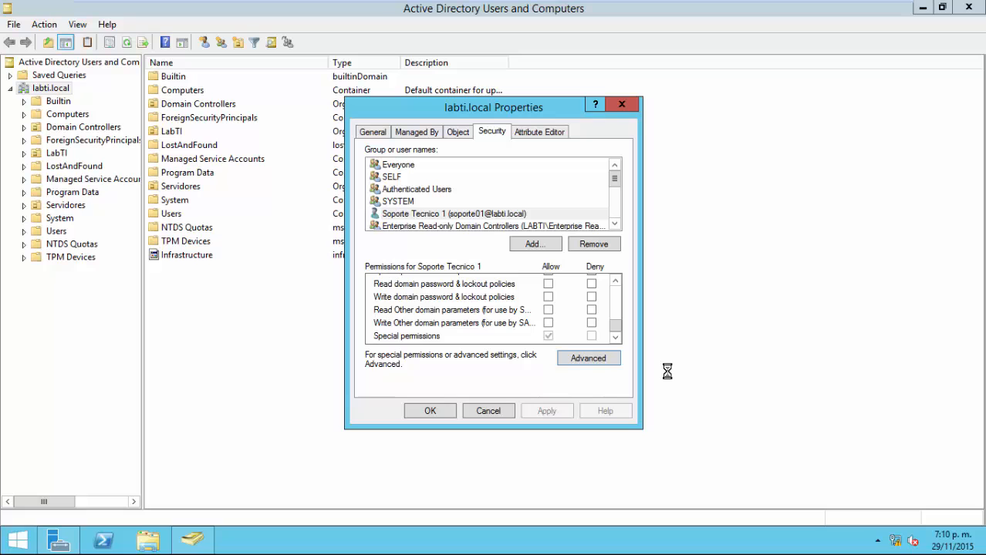
click(435, 411)
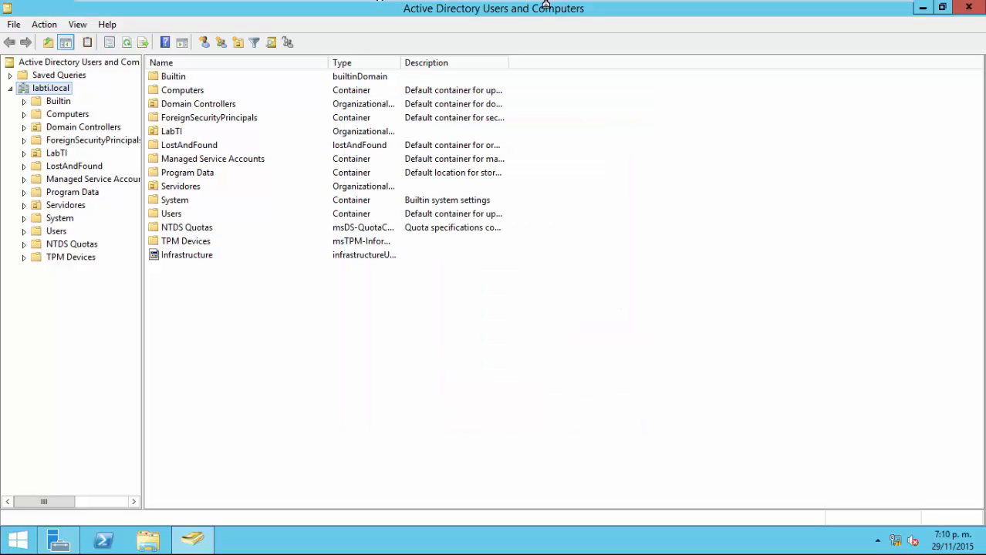
On Cliente01, give Usuario Pruebas 1 the description 'Usuario de Pruebas' and apply it.
mouse_move(545, 4)
click(729, 9)
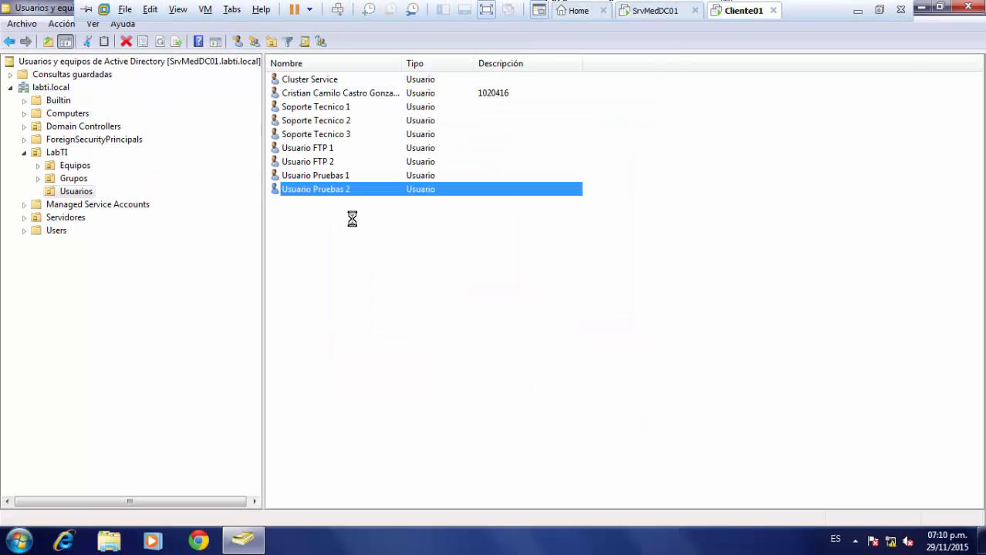
double_click(330, 176)
click(448, 274)
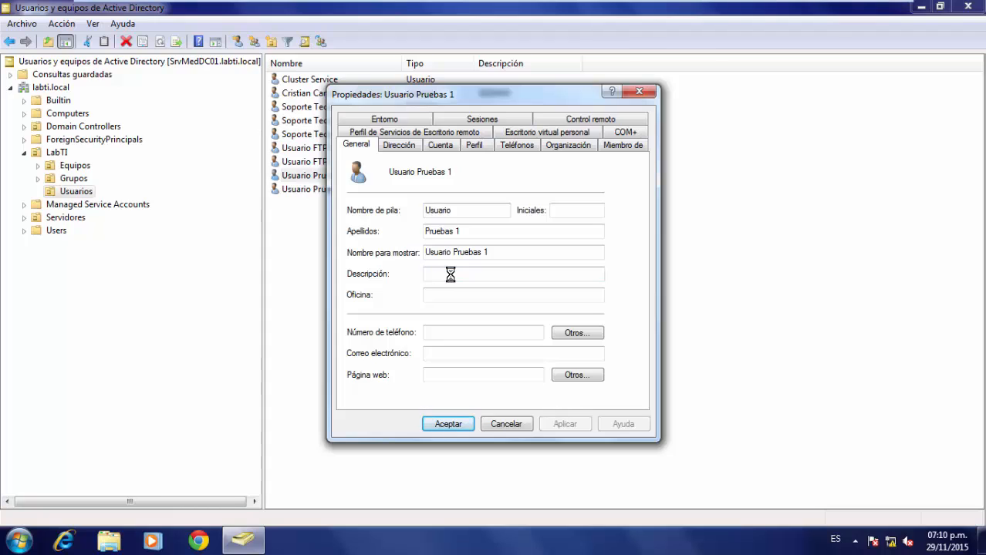
text(Usuario de Pruebas)
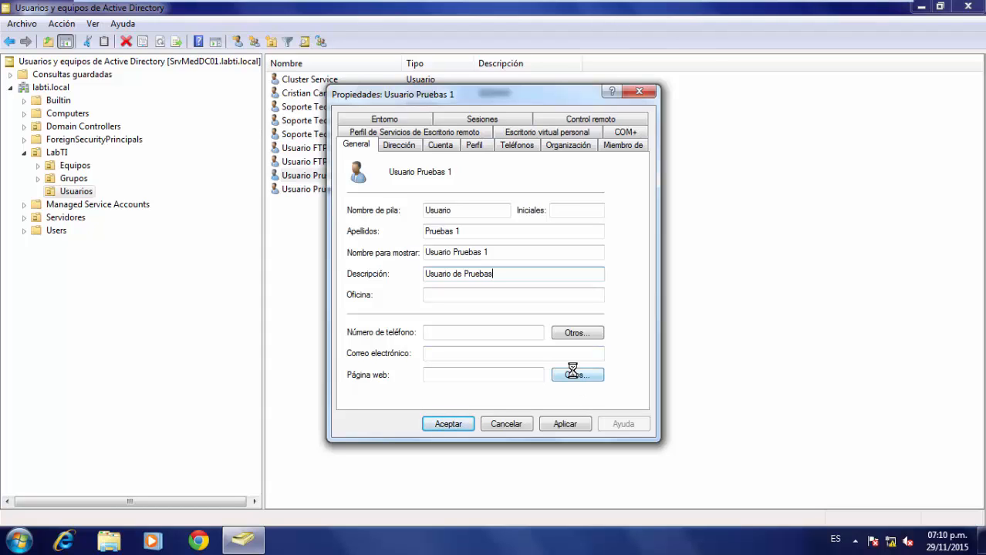
click(586, 428)
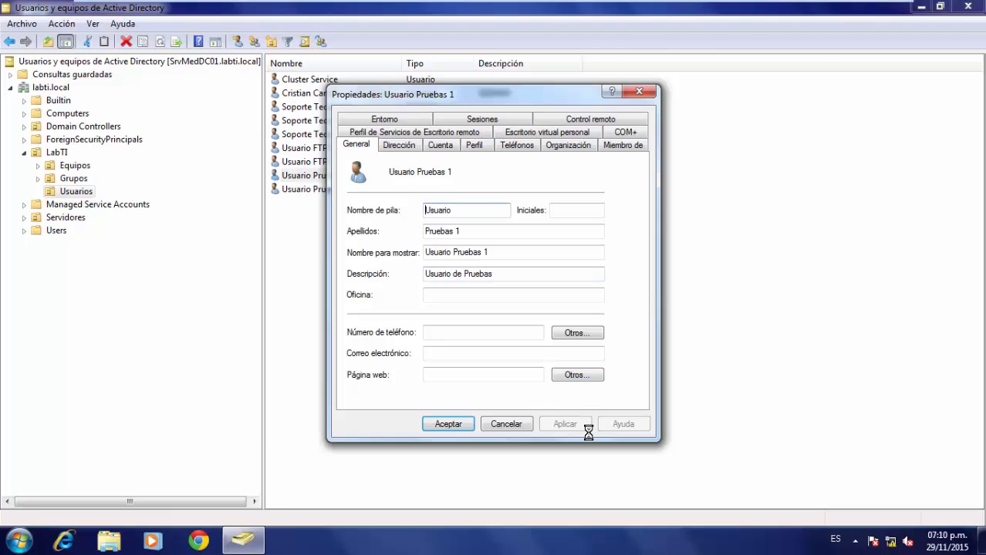
click(450, 423)
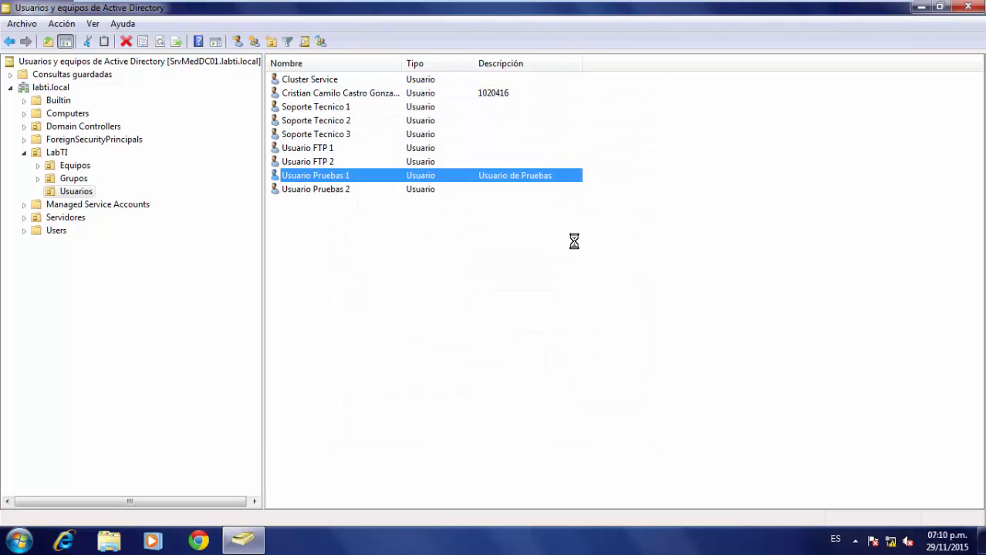
Reopen Usuario Pruebas 1's properties, review its address and account tabs, and cancel.
double_click(343, 174)
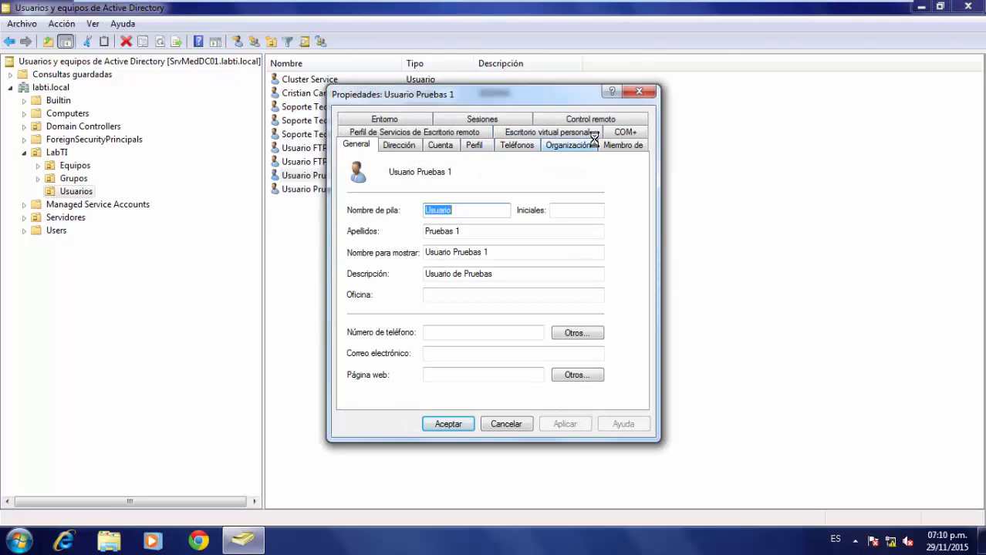
click(397, 145)
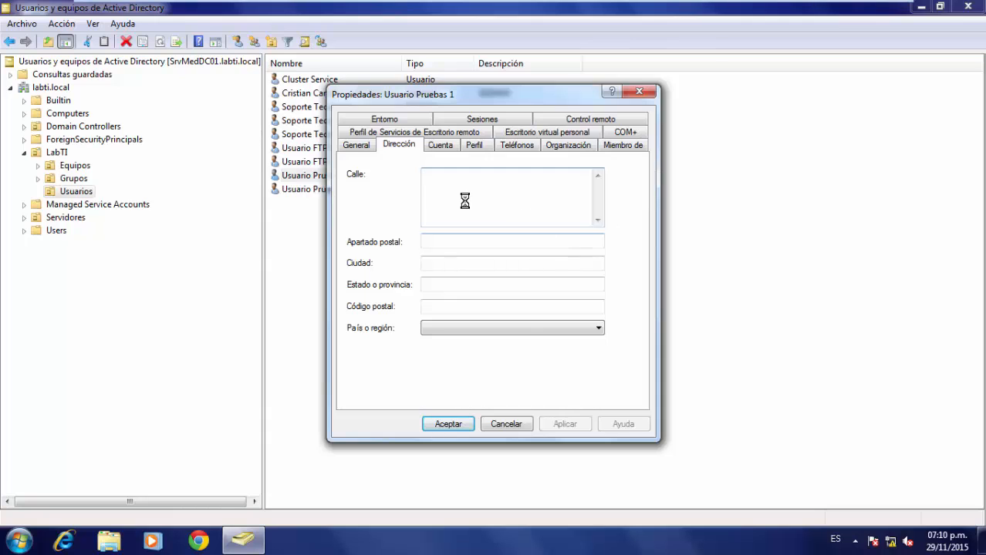
click(451, 146)
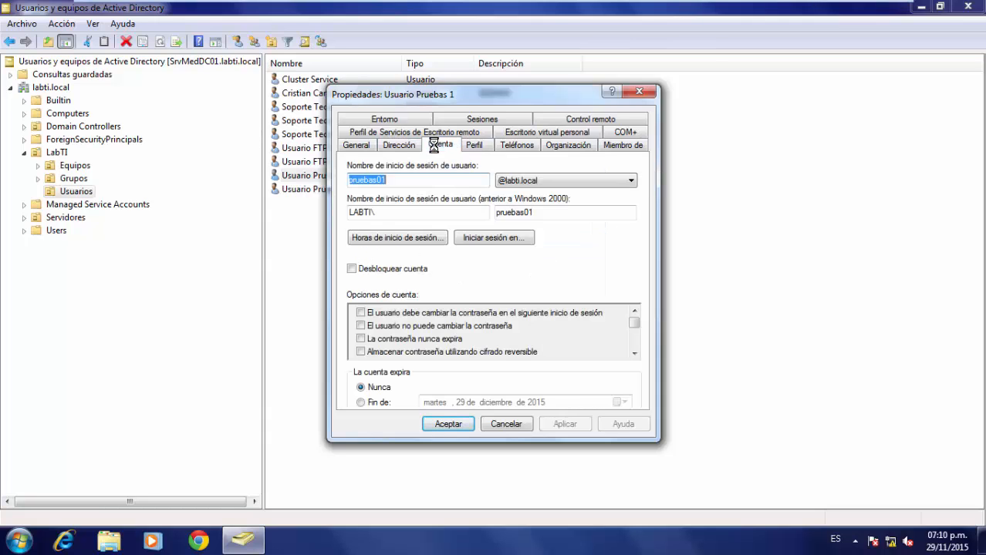
click(413, 146)
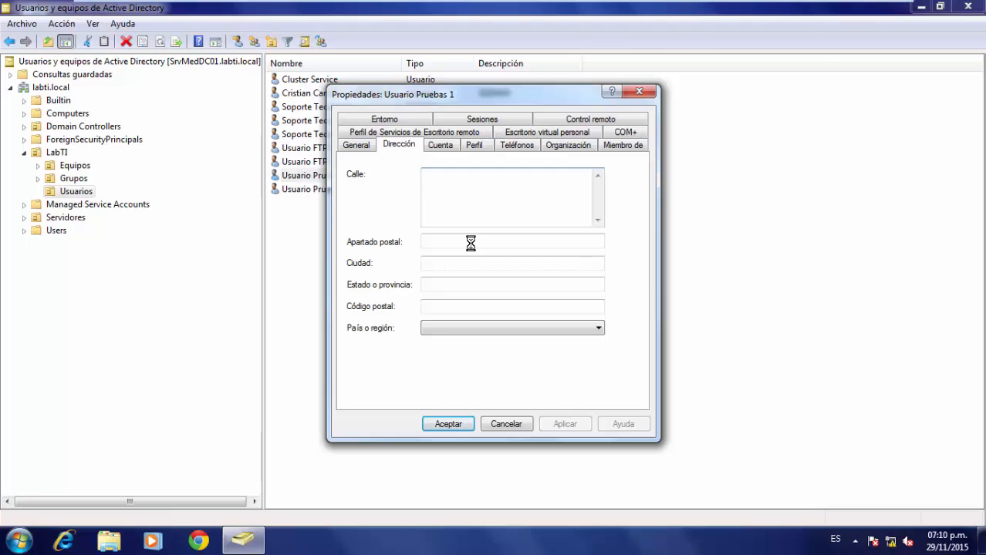
click(517, 425)
Start a new user in Usuarios named Prueba Video with logon name pvideo.
right_click(326, 229)
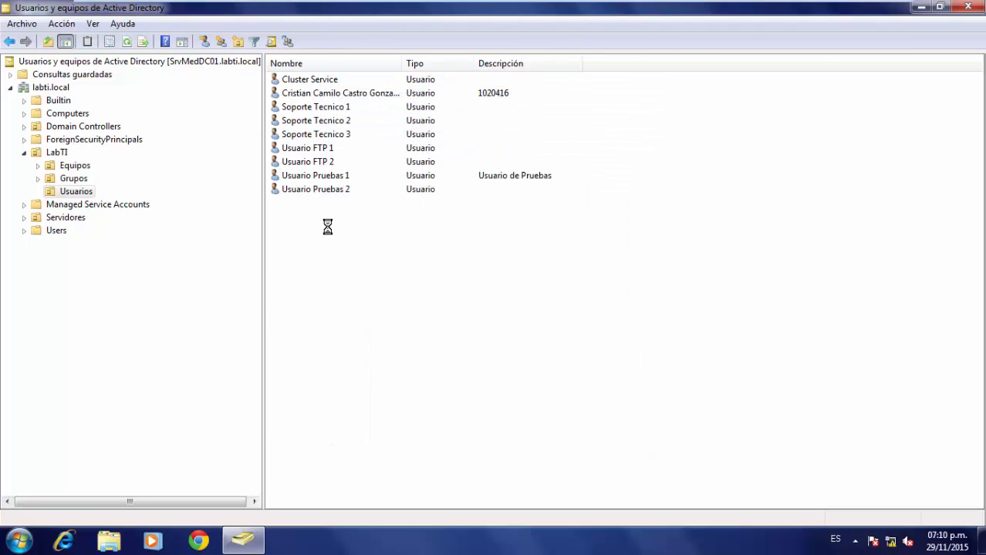
mouse_move(420, 290)
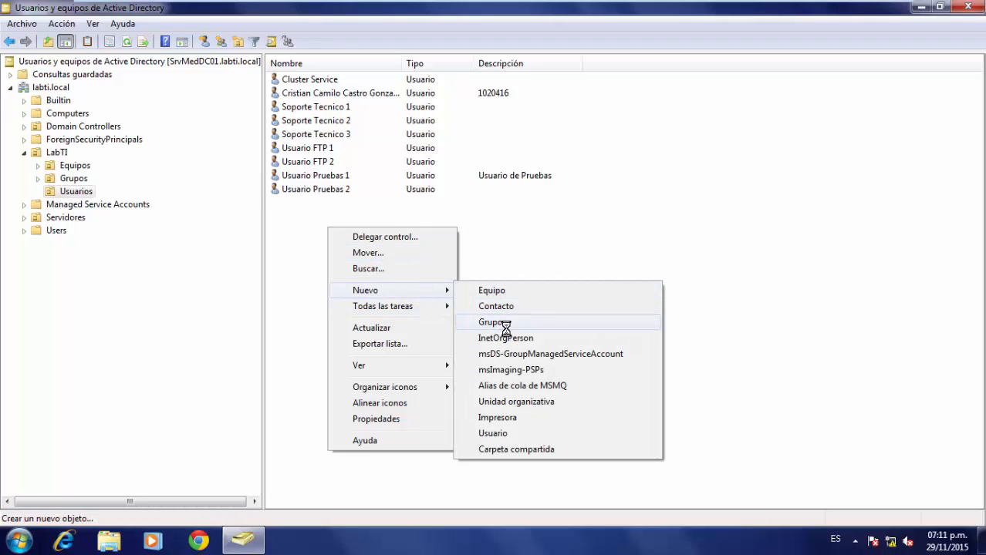
click(501, 434)
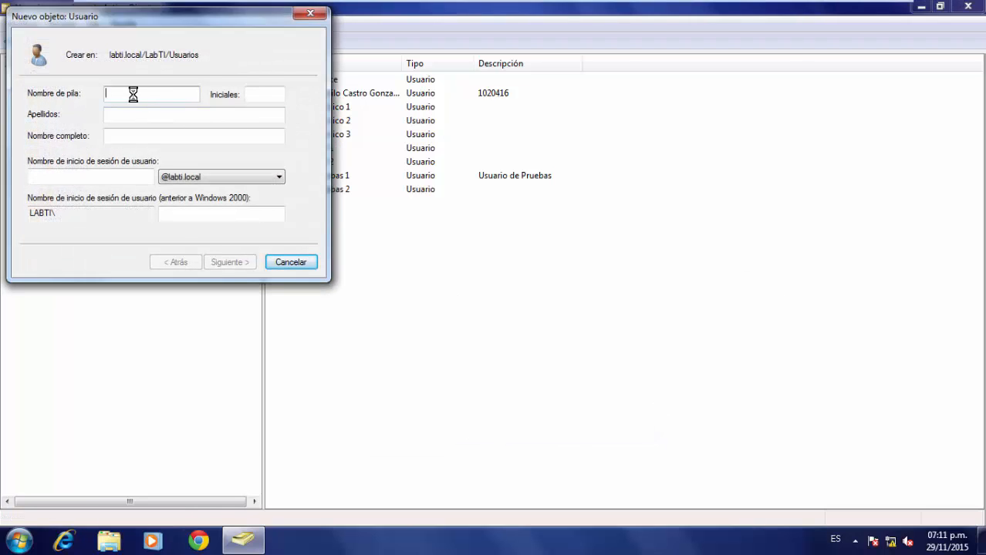
text(Prueba)
click(147, 116)
text(Video)
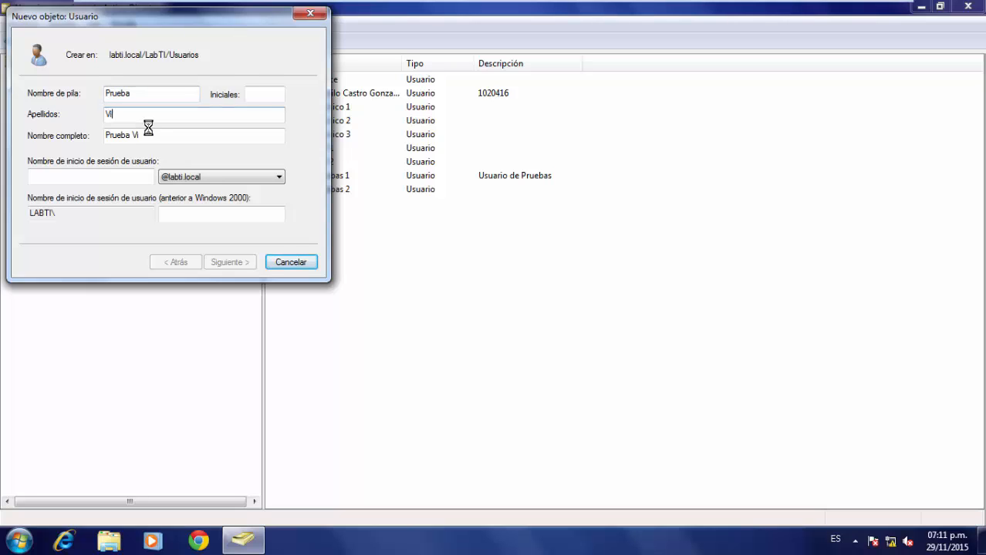
click(113, 179)
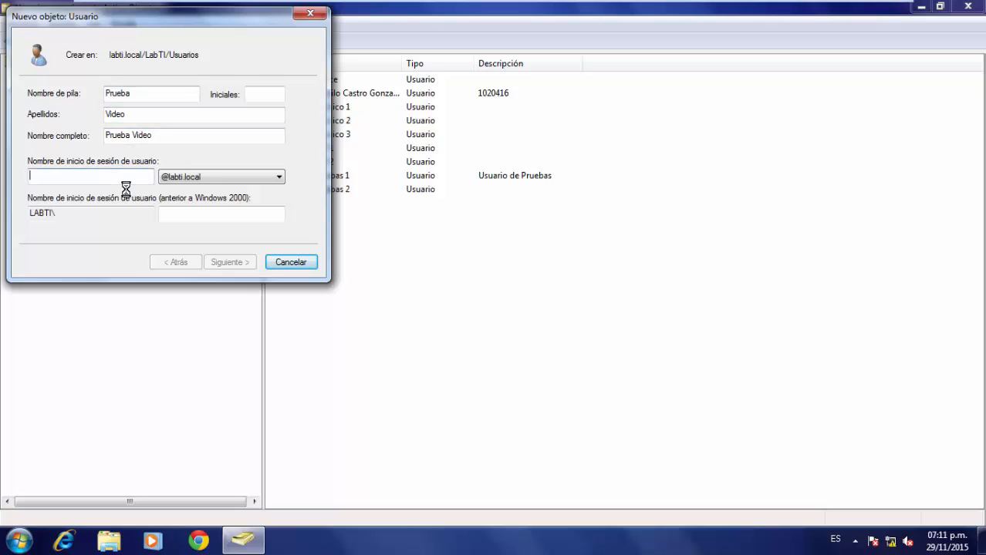
text(pvideo)
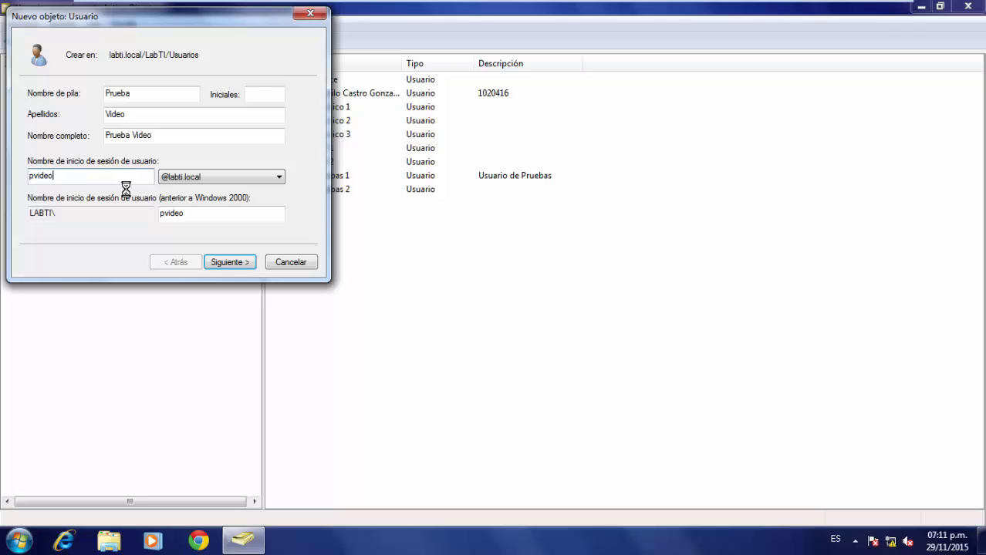
click(235, 262)
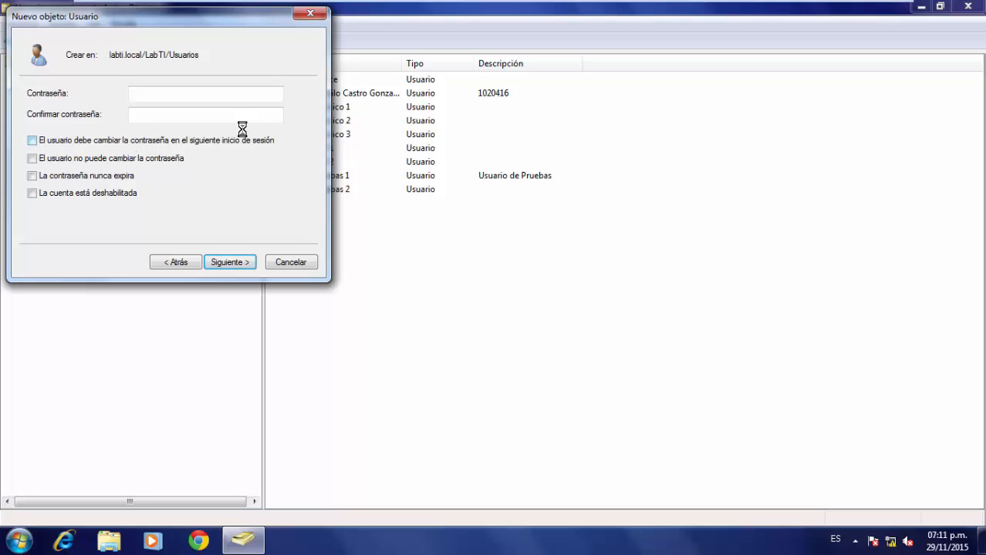
Enter and confirm the new user's password, then create Prueba Video.
click(230, 101)
text(•••••)
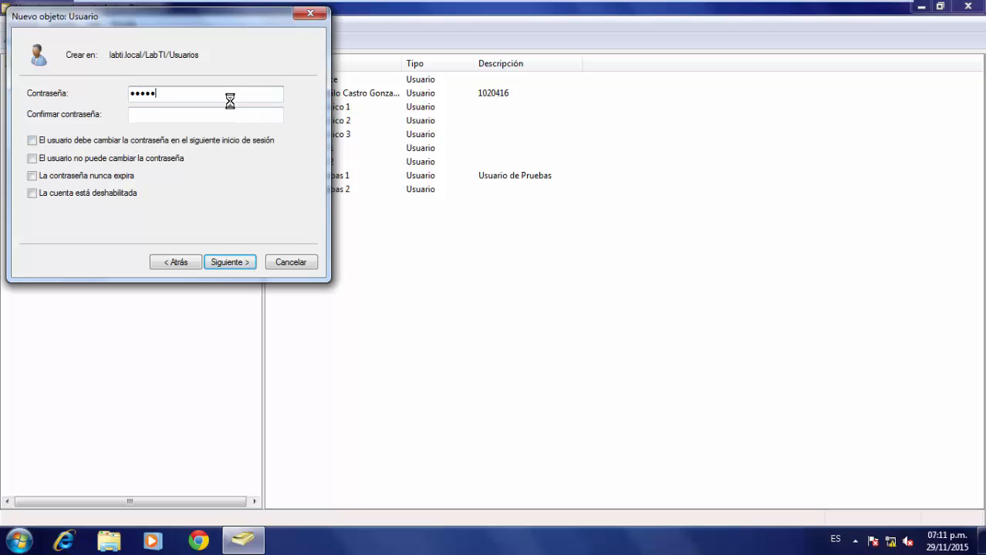
text(•••)
key(Tab)
text(******)
key(Return)
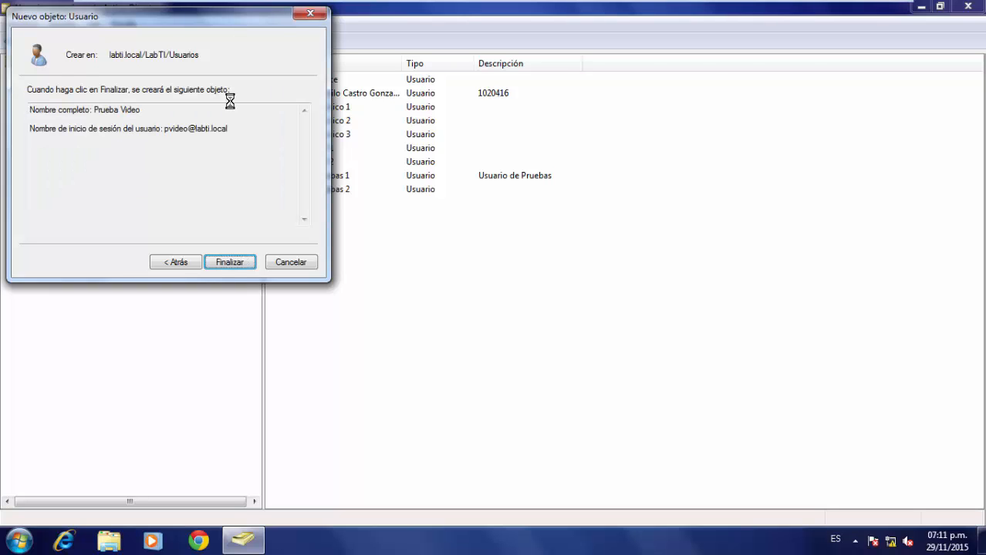
click(246, 265)
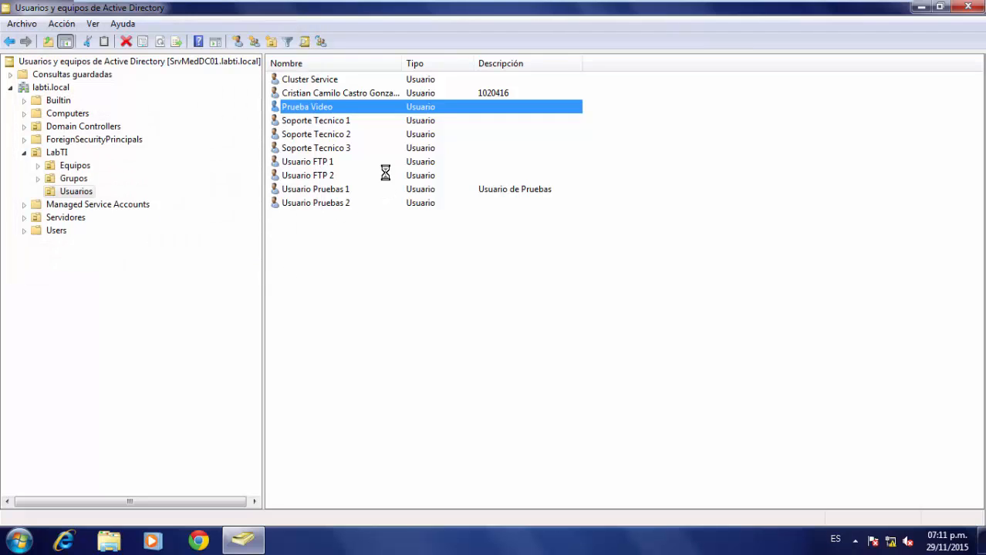
Delete the Prueba Video user and confirm the deletion.
right_click(326, 109)
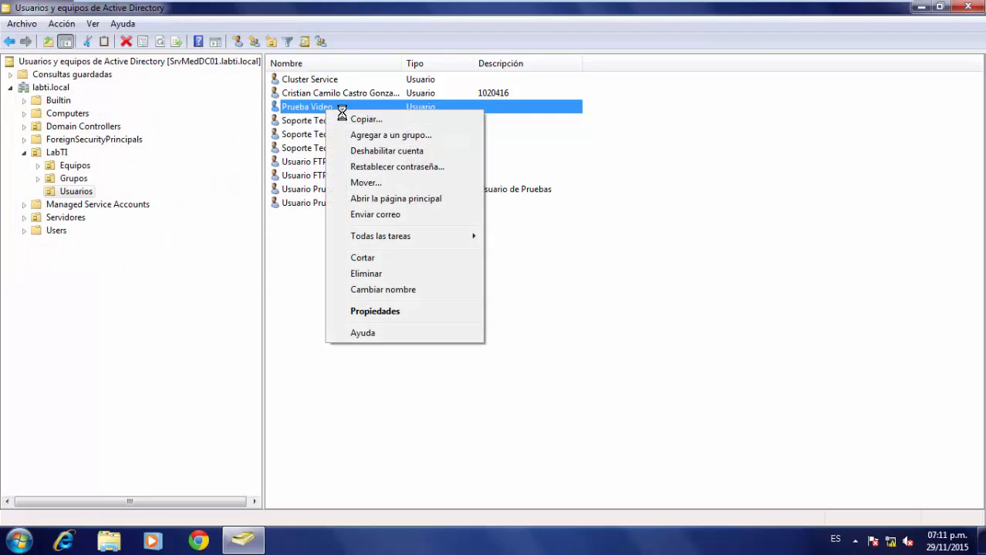
click(378, 273)
click(552, 322)
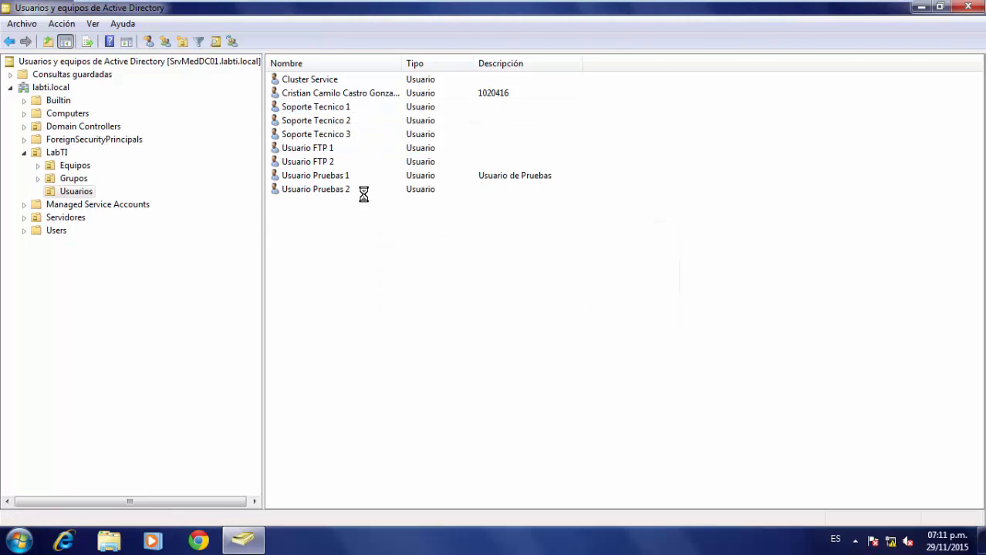
right_click(313, 215)
mouse_move(426, 280)
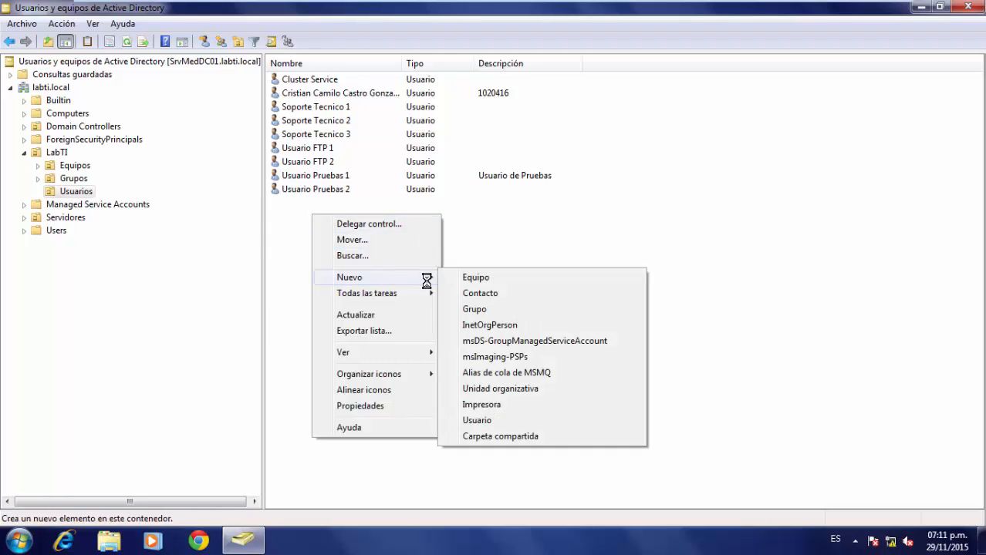
click(489, 279)
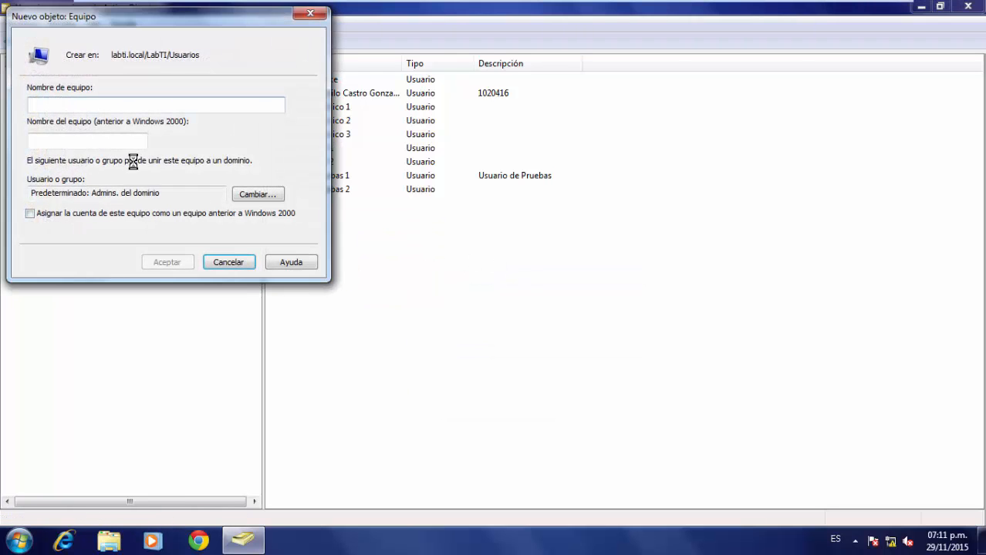
text(asdasda)
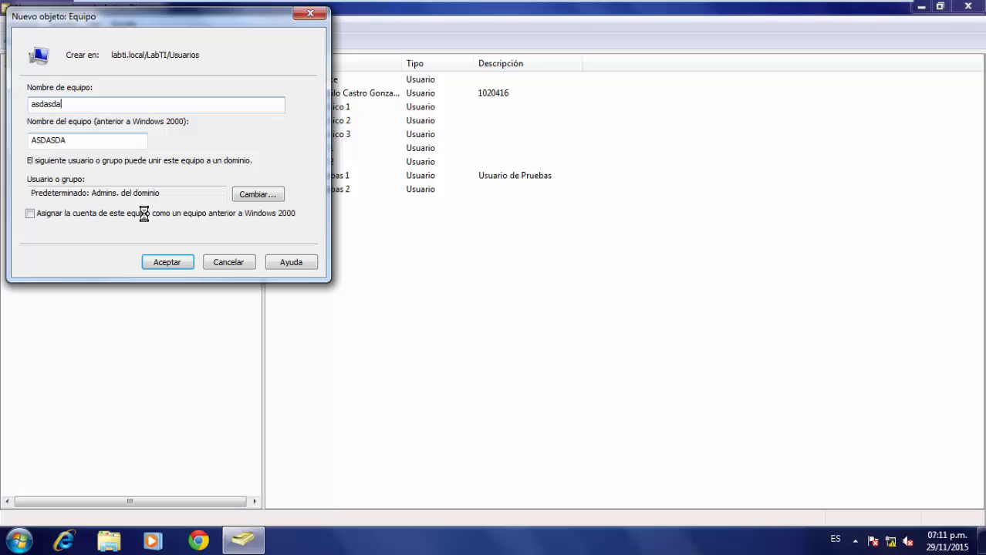
click(187, 261)
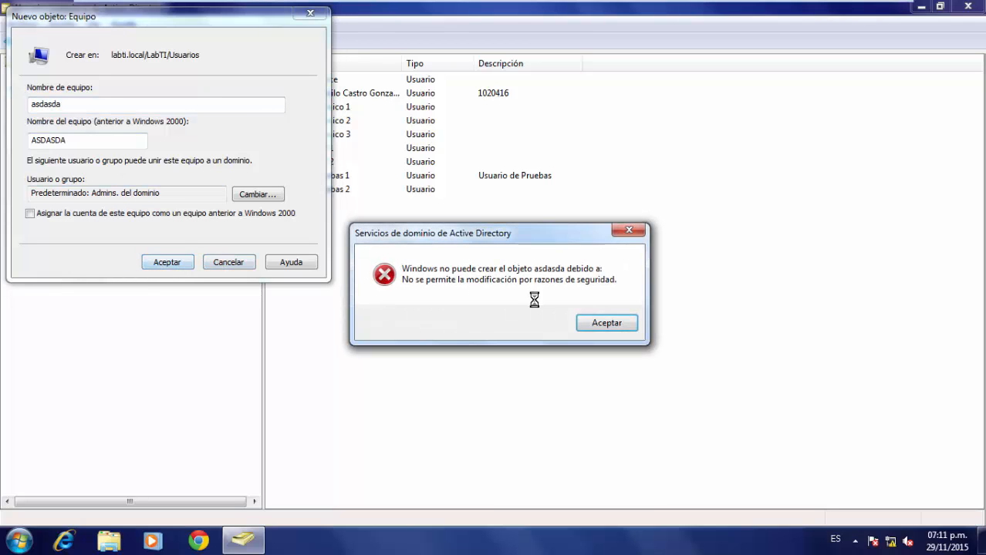
click(601, 324)
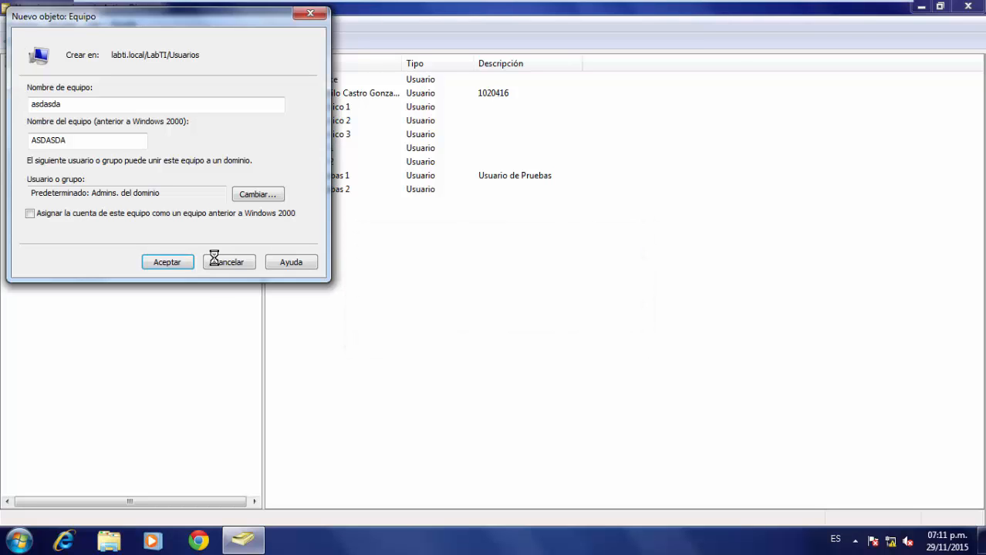
click(217, 259)
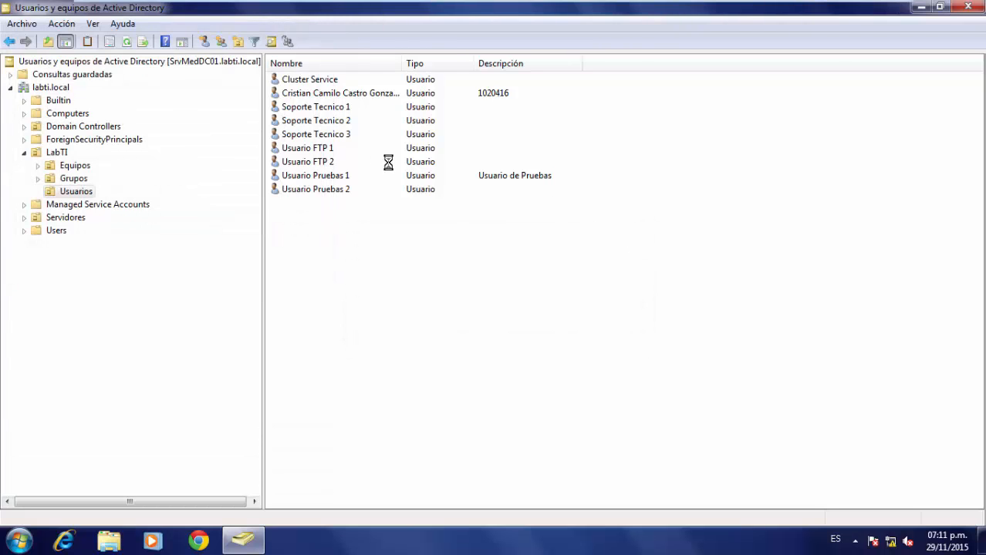
double_click(331, 175)
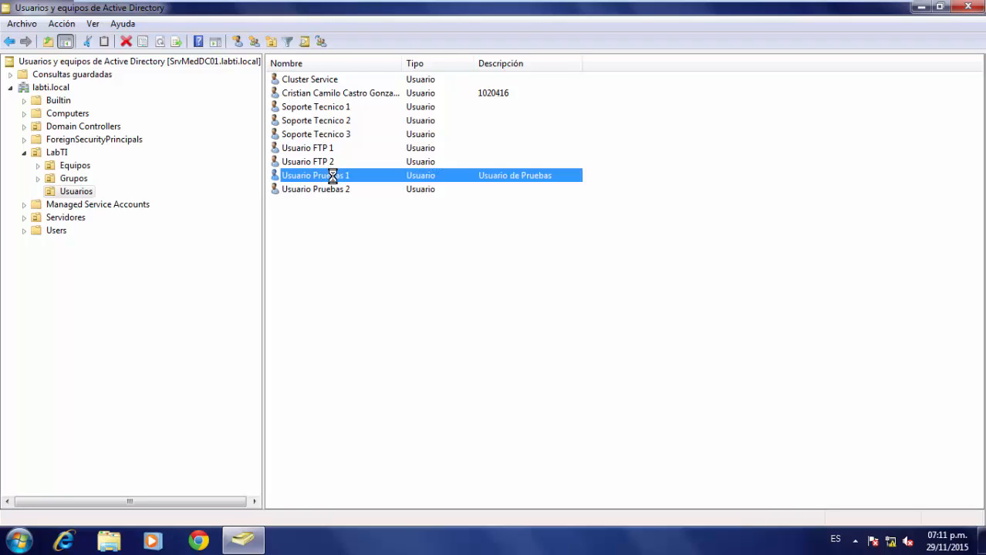
click(609, 145)
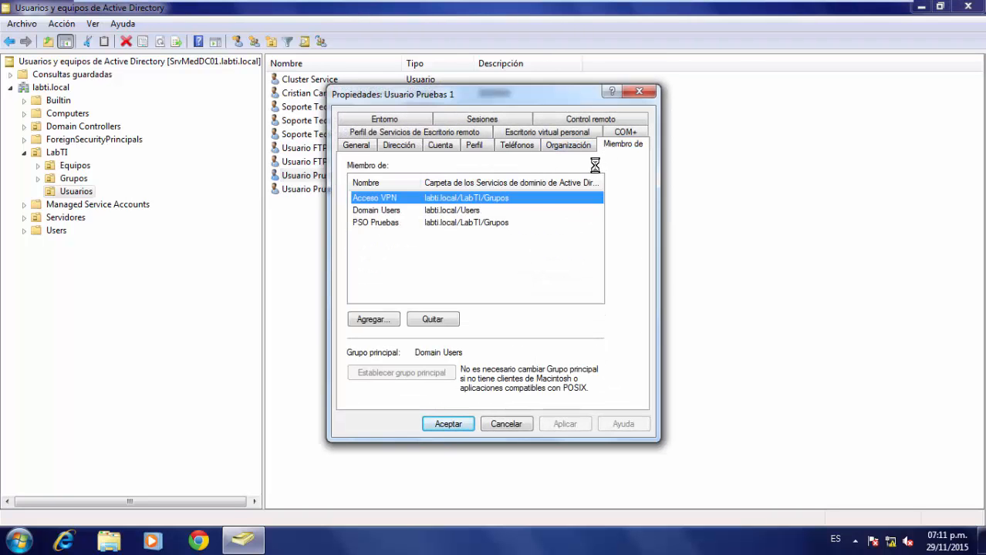
drag(499, 93, 715, 93)
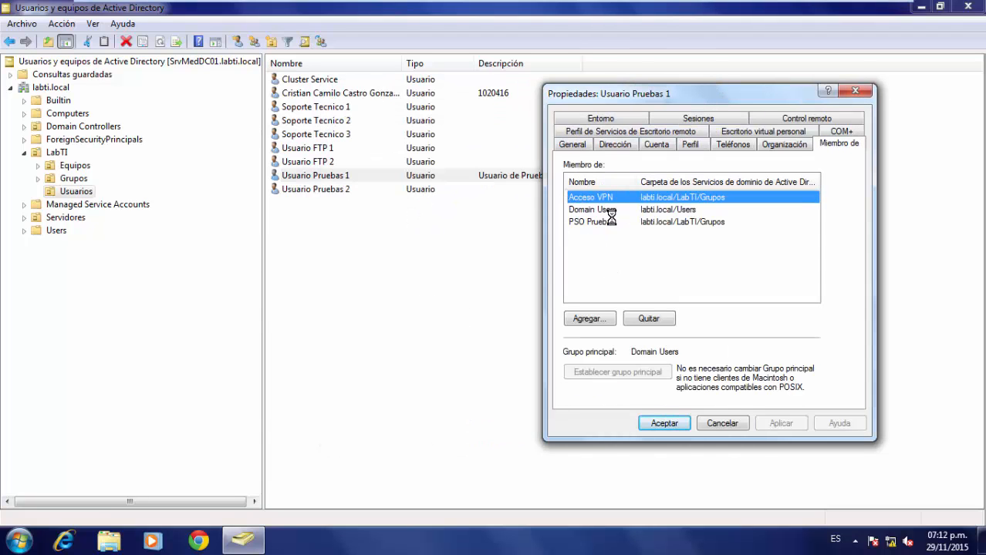
click(666, 319)
click(551, 323)
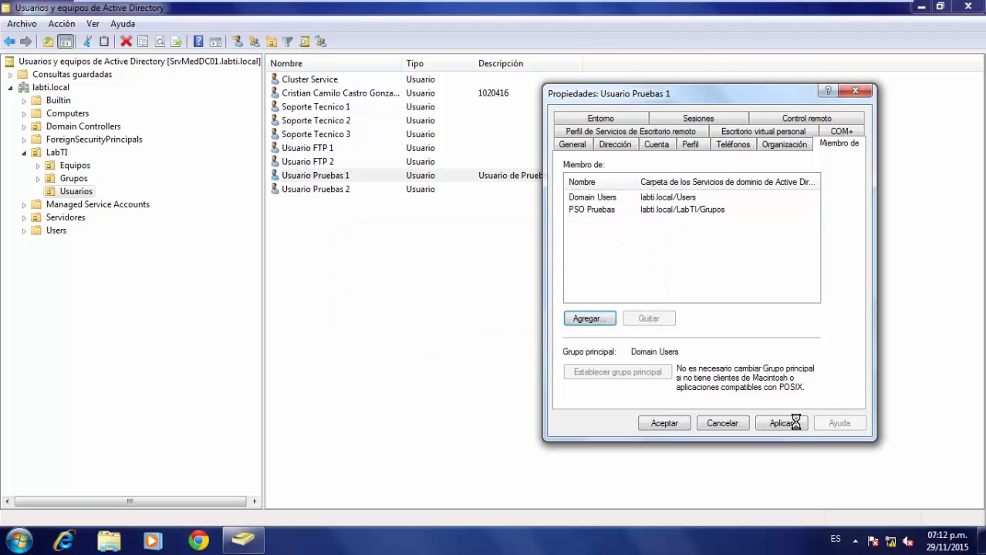
click(665, 423)
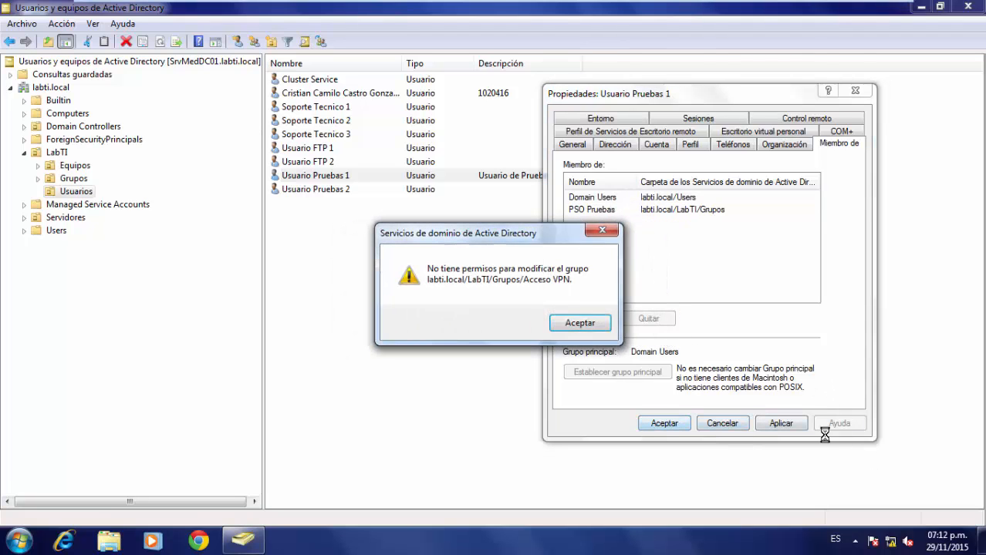
click(572, 318)
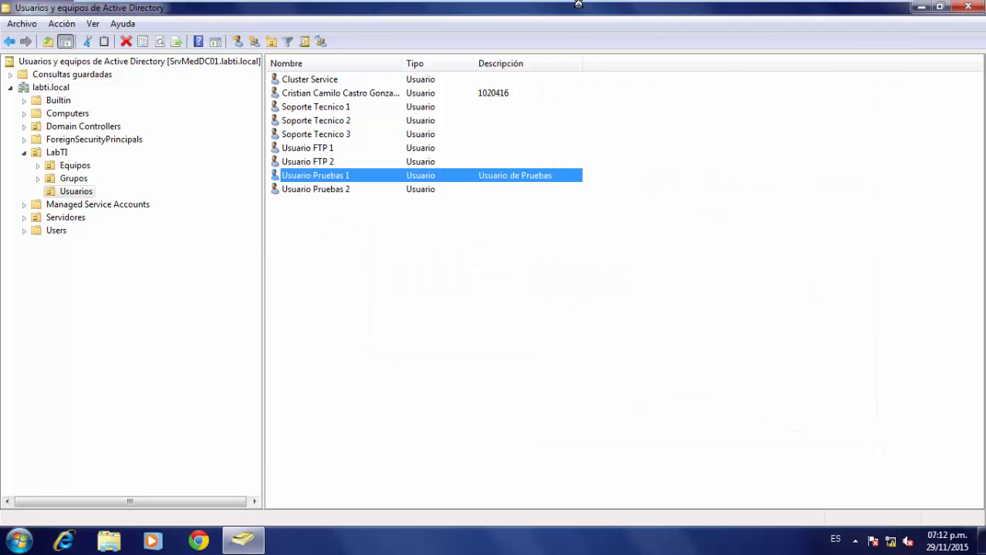
mouse_move(578, 4)
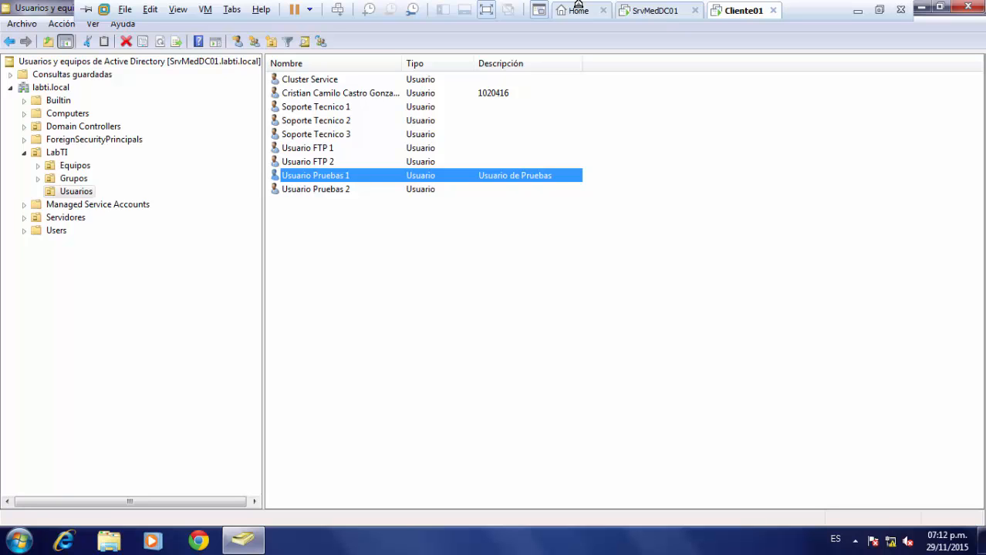
On SrvMedDC01, remove Soporte Tecnico 1 from the labti.local domain's security permissions.
click(658, 9)
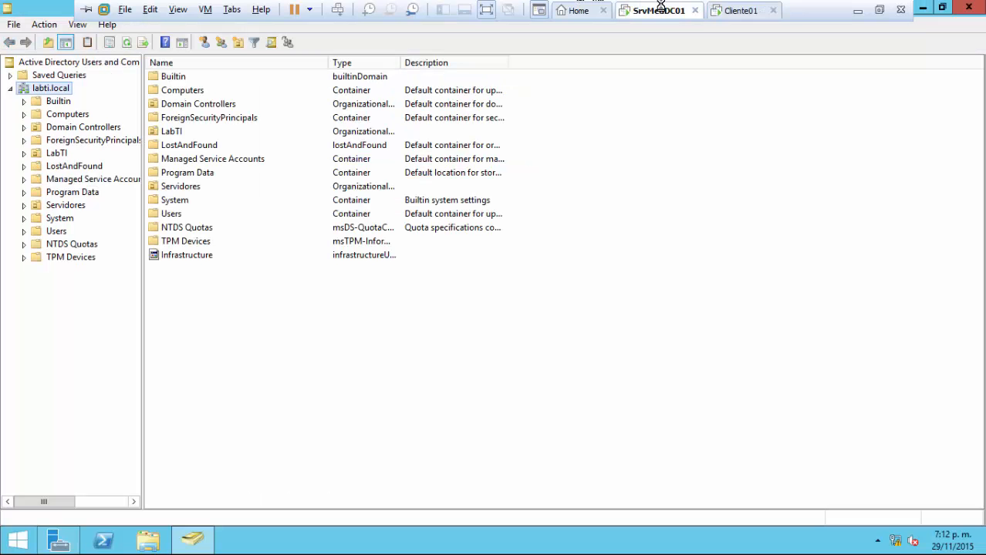
right_click(51, 88)
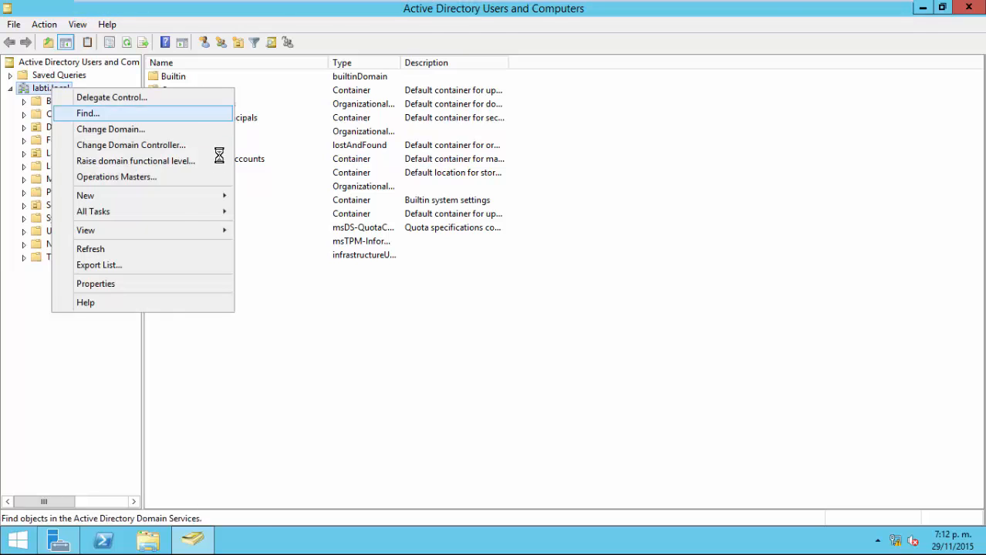
click(135, 285)
click(461, 132)
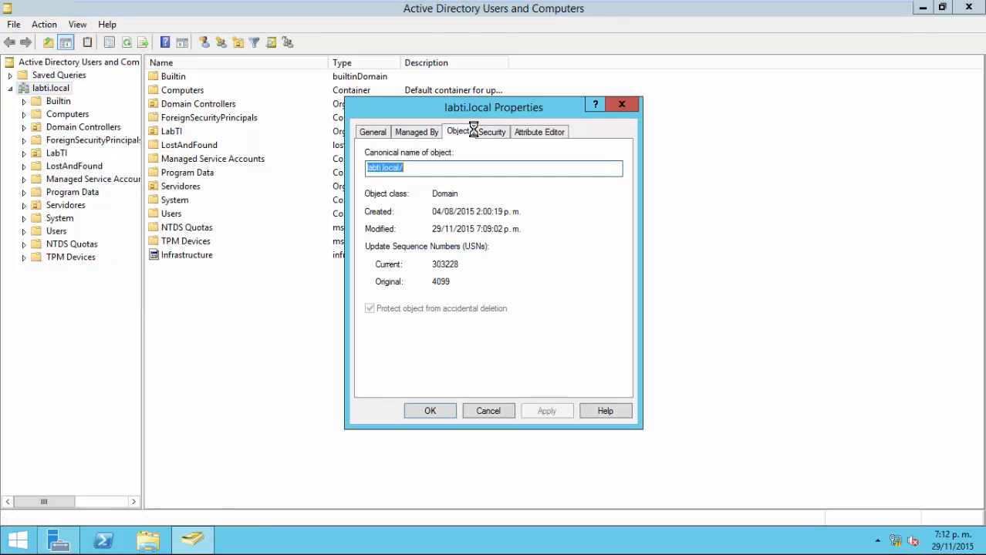
click(487, 131)
click(448, 214)
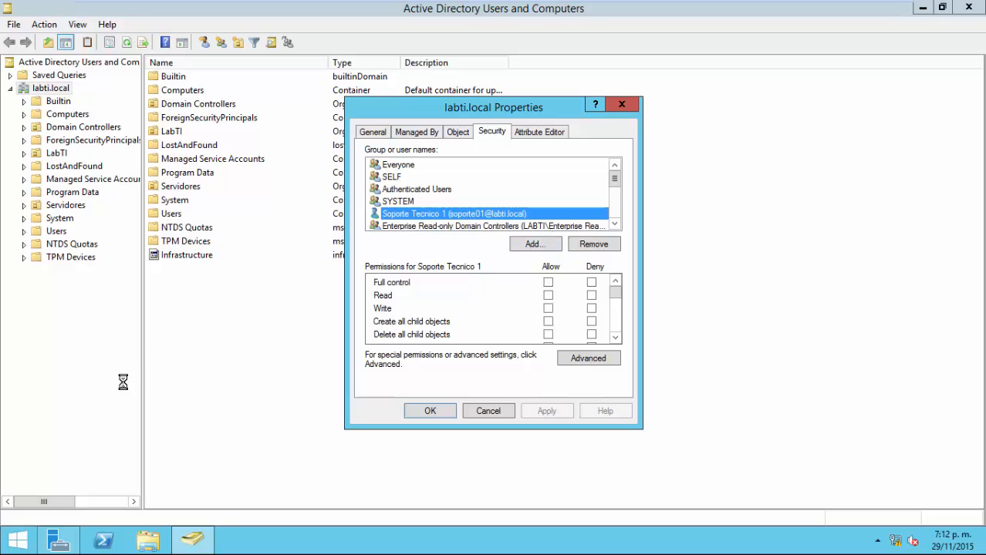
click(594, 243)
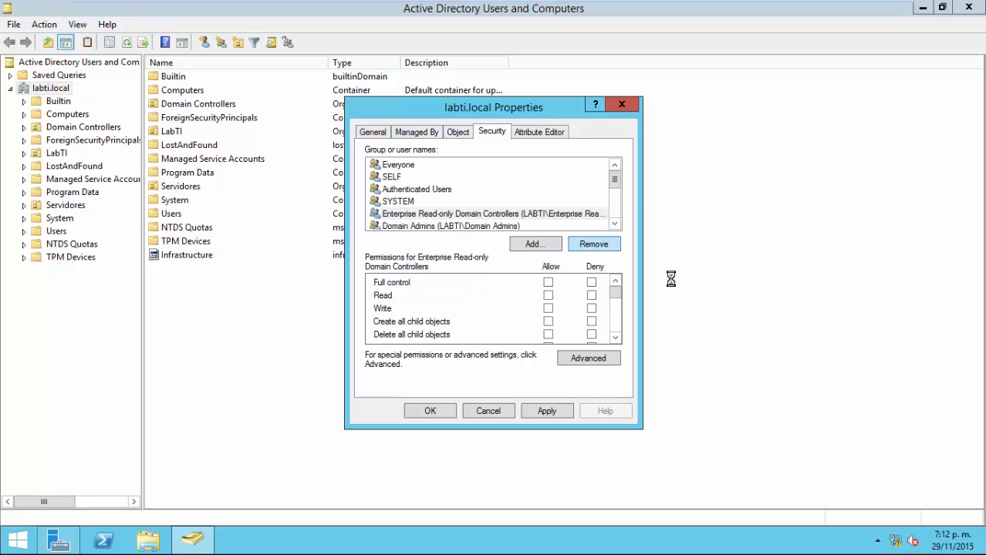
click(438, 410)
On Cliente01, view Usuario Pruebas 1's properties, close them unchanged, then return to SrvMedDC01.
mouse_move(694, 6)
click(736, 10)
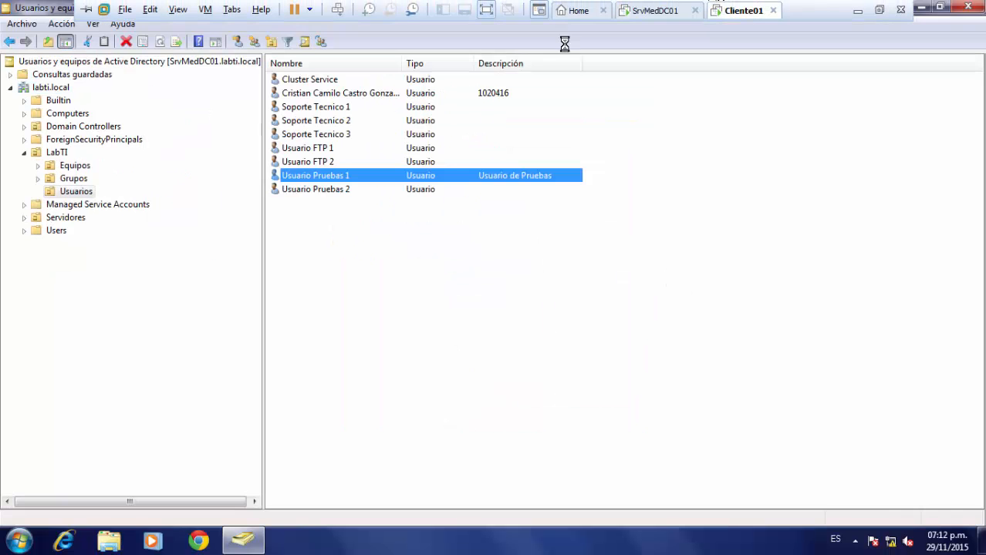
double_click(324, 179)
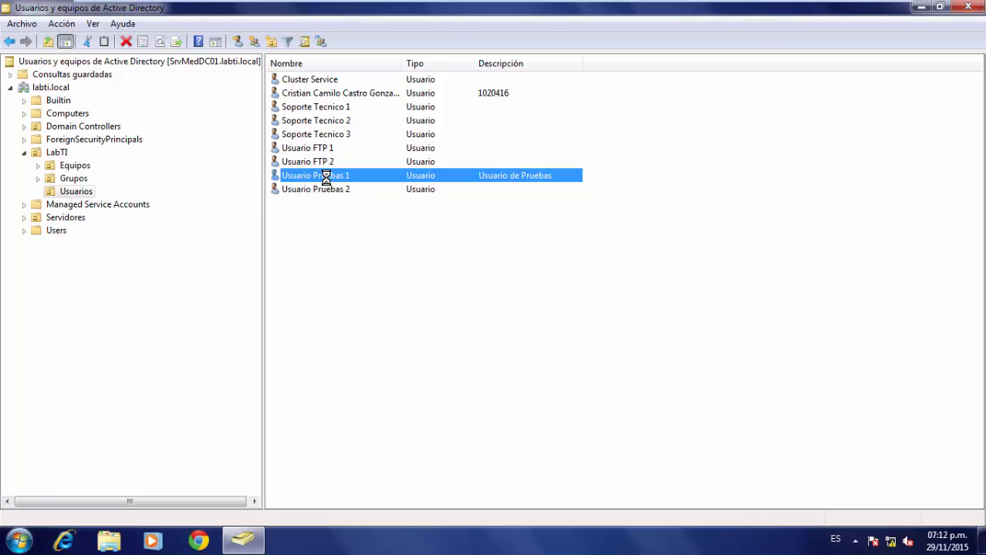
drag(708, 273, 558, 267)
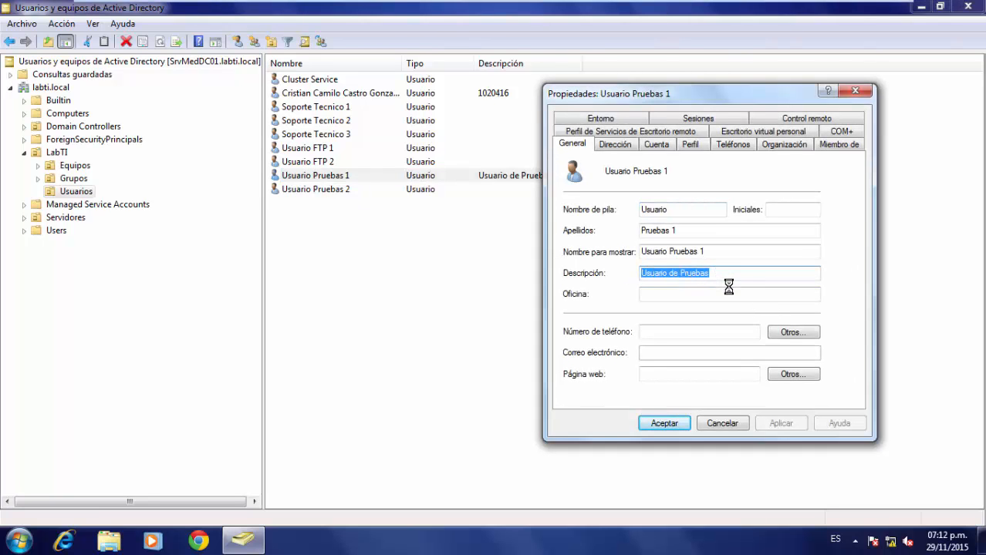
click(723, 422)
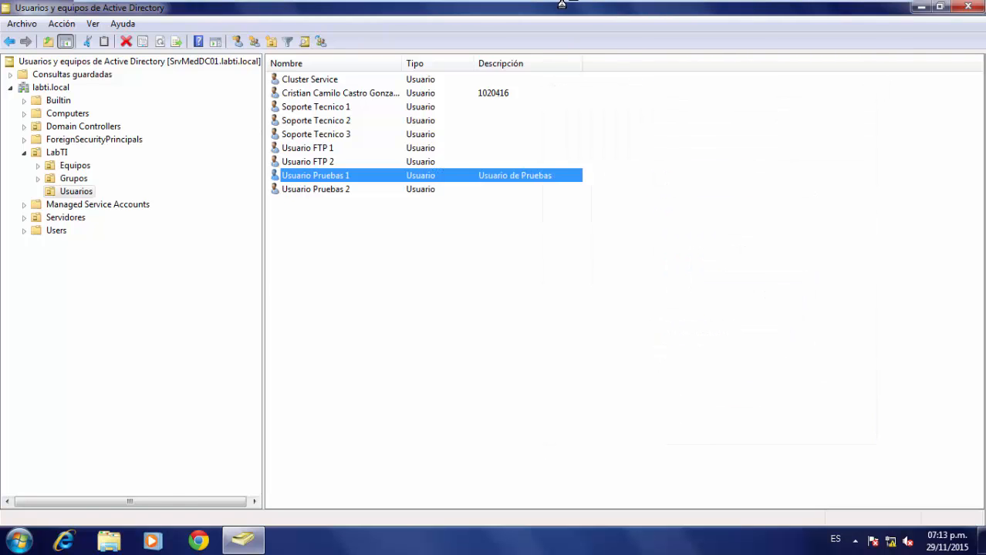
click(644, 10)
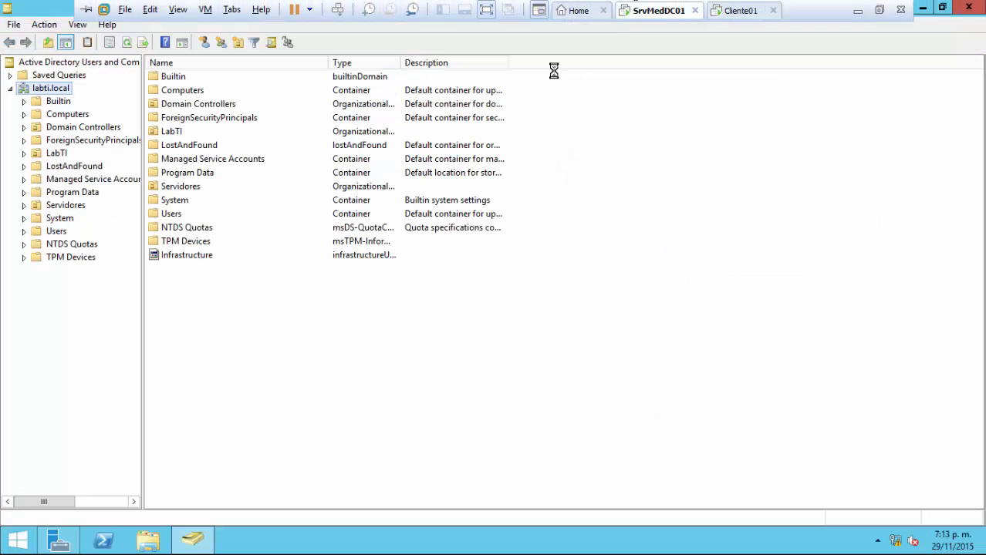
Delegate control of labti.local to soporte01, ticking 'Create, delete, and manage user accounts'.
right_click(44, 89)
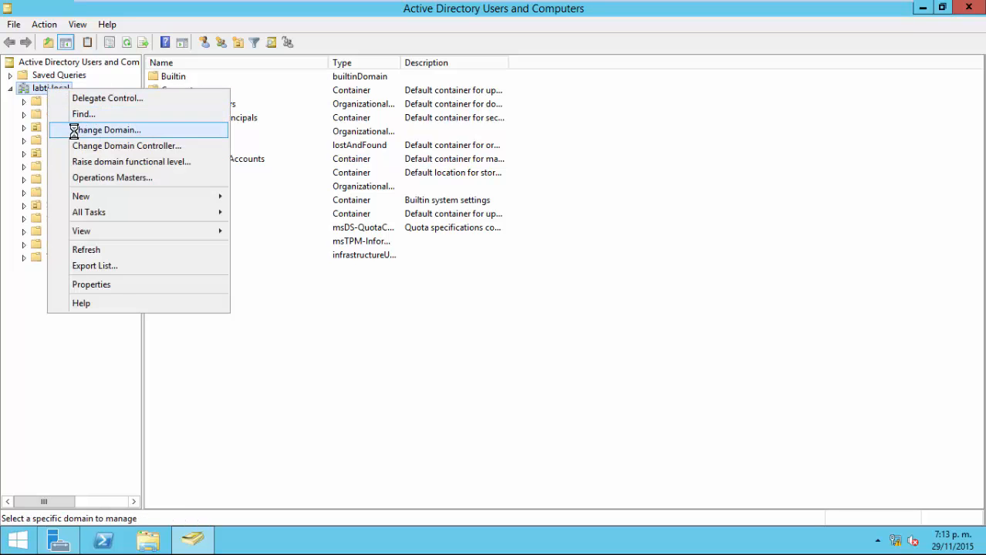
click(137, 98)
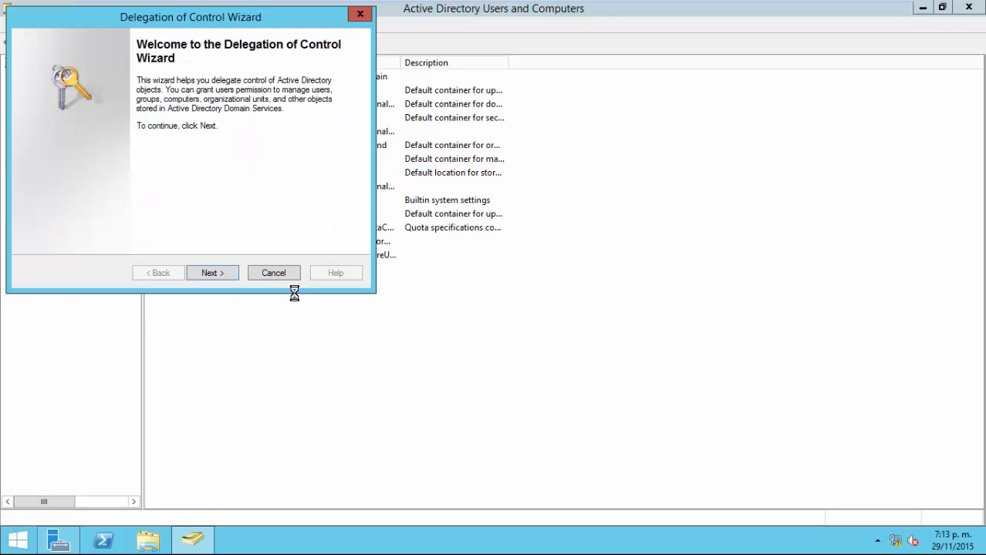
click(228, 272)
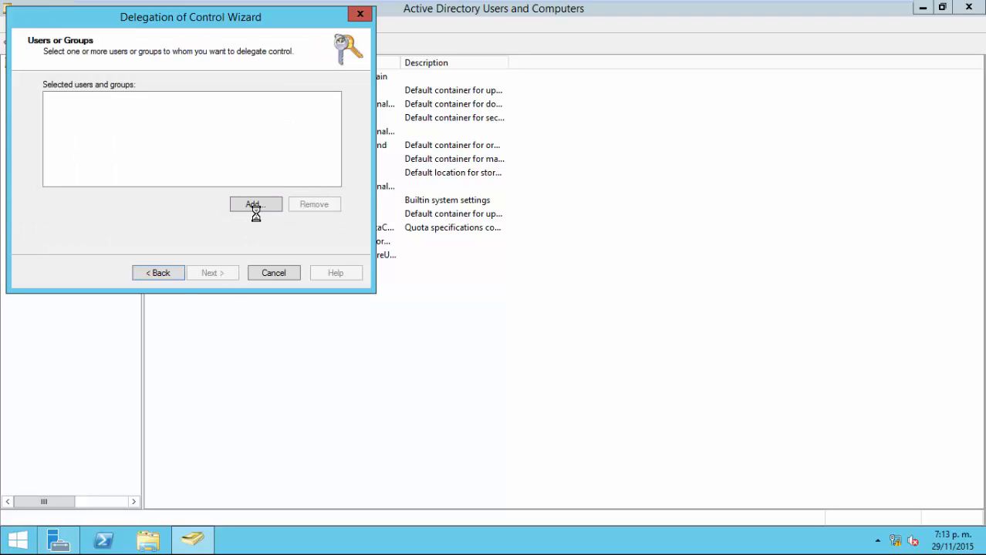
click(255, 205)
text(so)
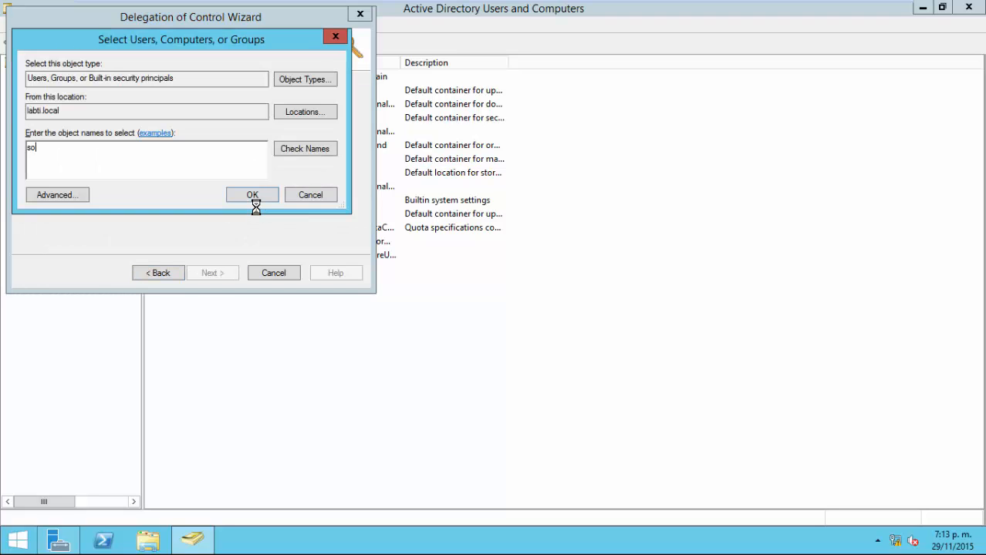
text(porte01)
key(Return)
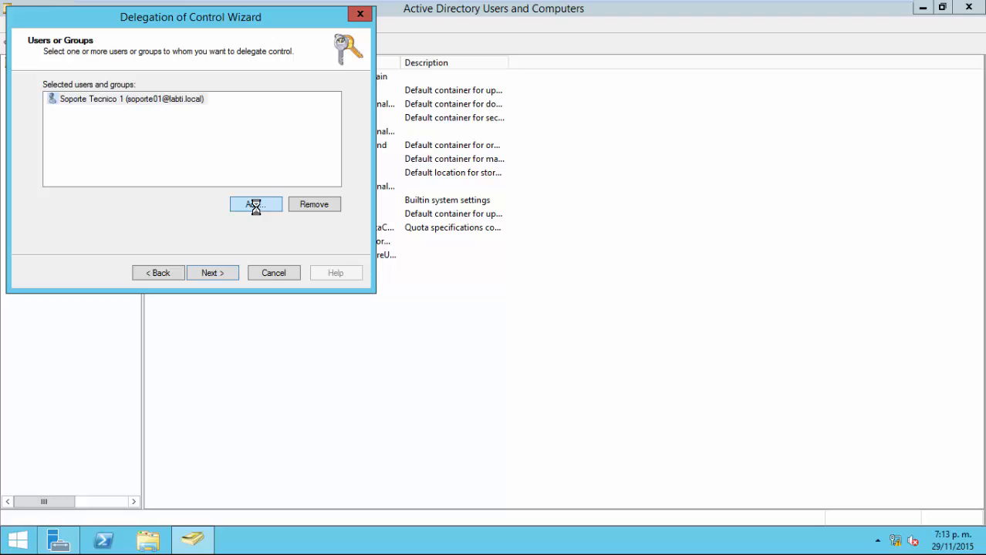
click(223, 272)
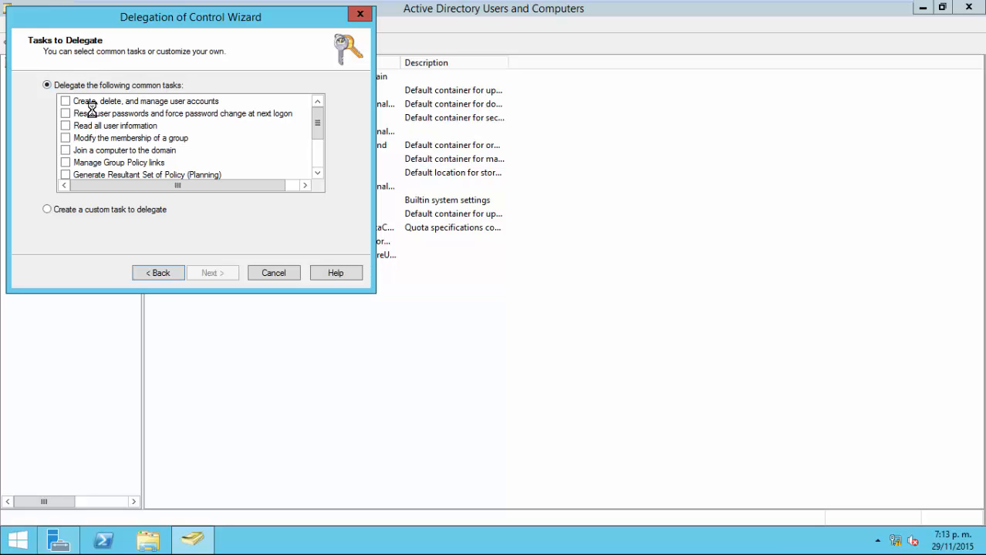
click(66, 101)
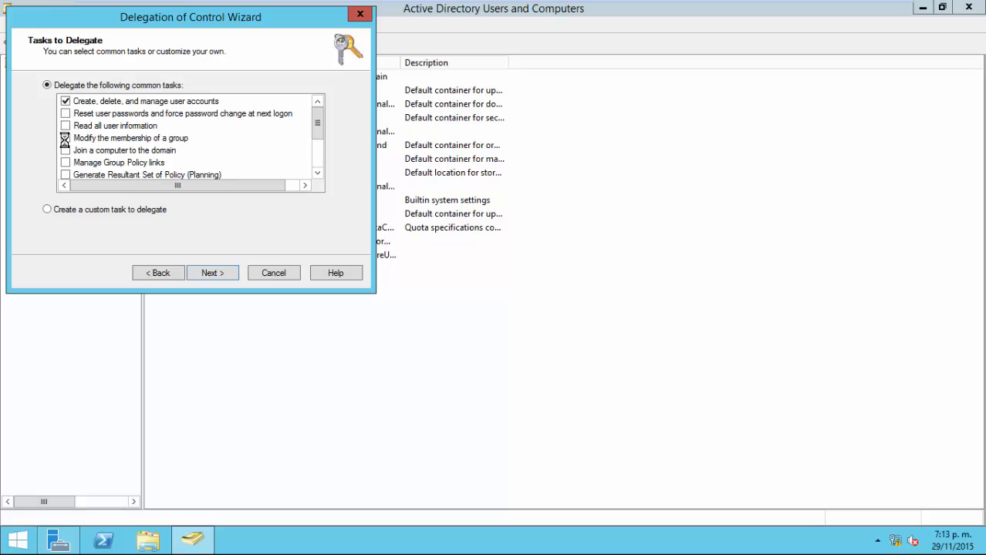
Tick 'Modify the membership of a group', select 'Join a computer to the domain', then cancel the wizard.
click(65, 138)
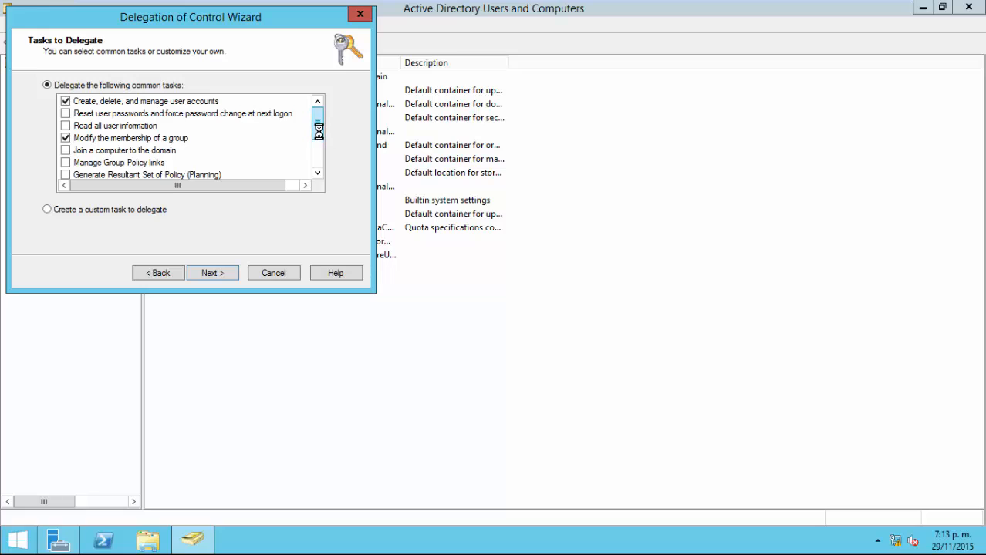
drag(317, 128, 317, 136)
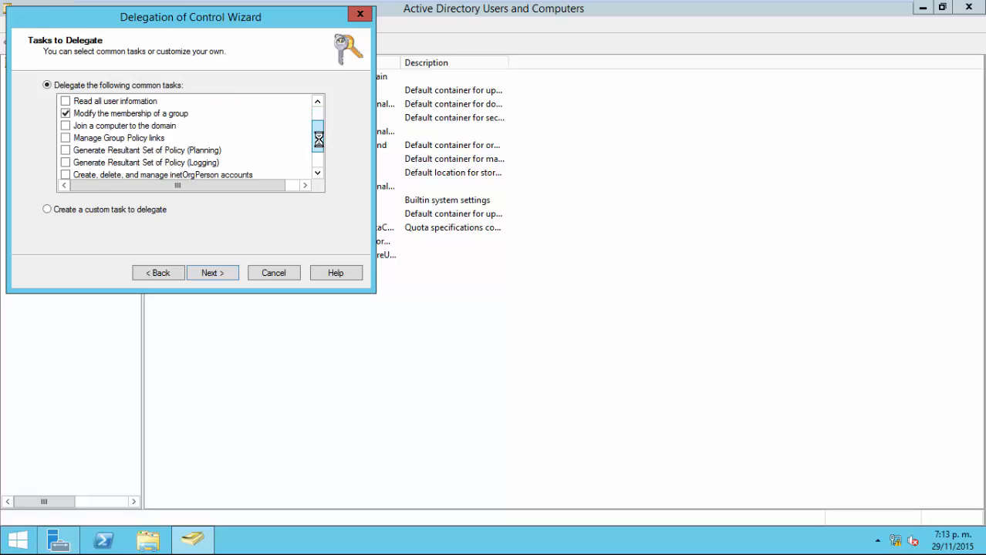
click(125, 127)
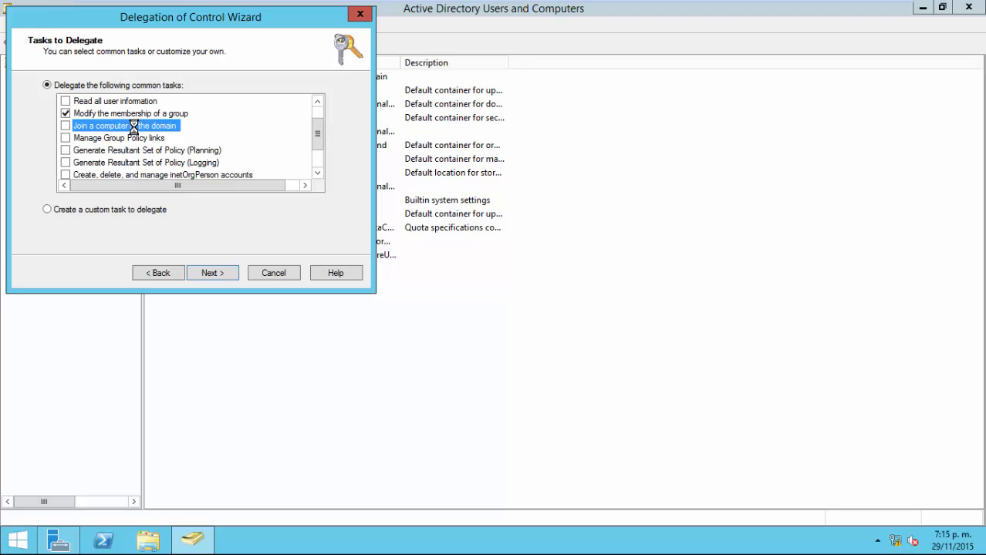
click(293, 273)
Start the Delegation of Control Wizard on the LabTI OU with soporte01 as the delegate.
click(23, 152)
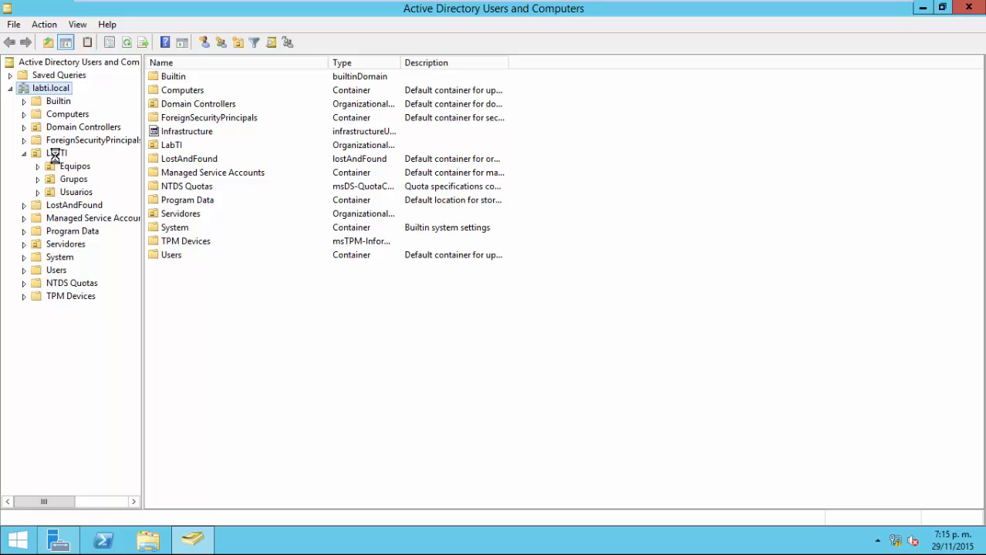
right_click(55, 156)
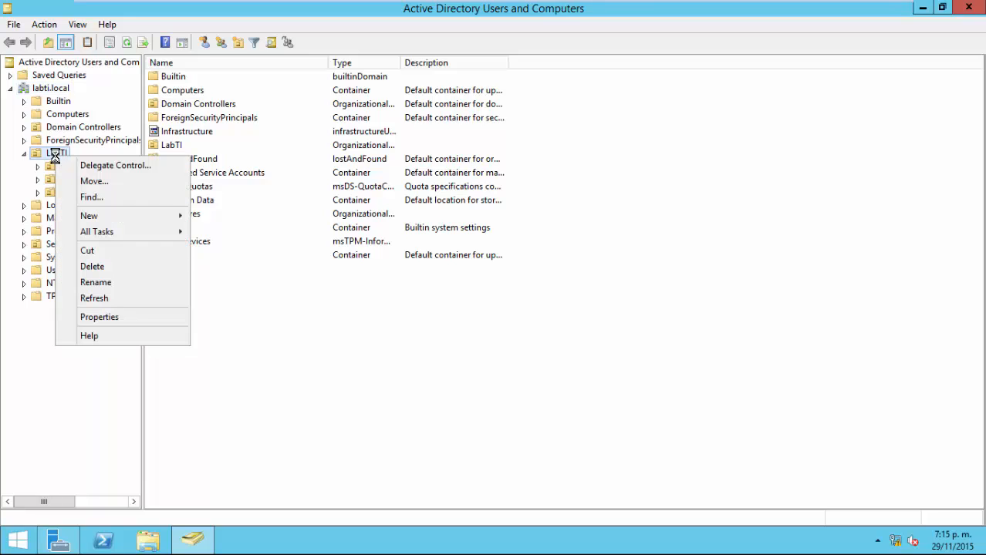
click(116, 165)
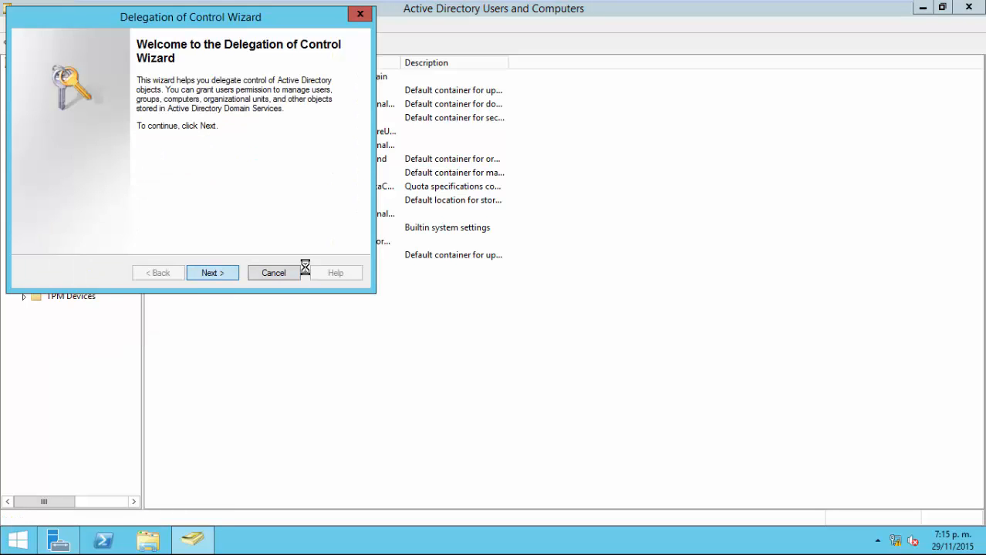
click(255, 206)
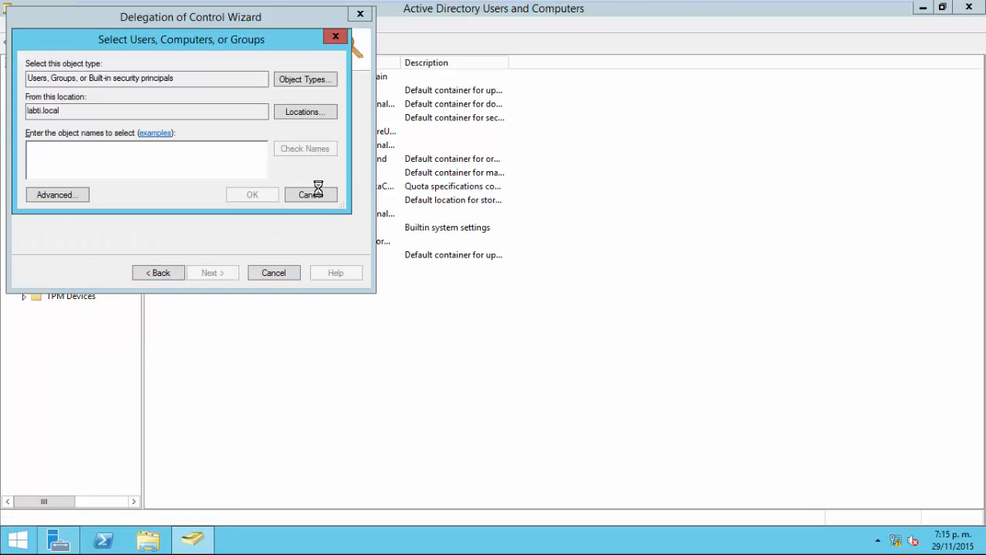
text(soport)
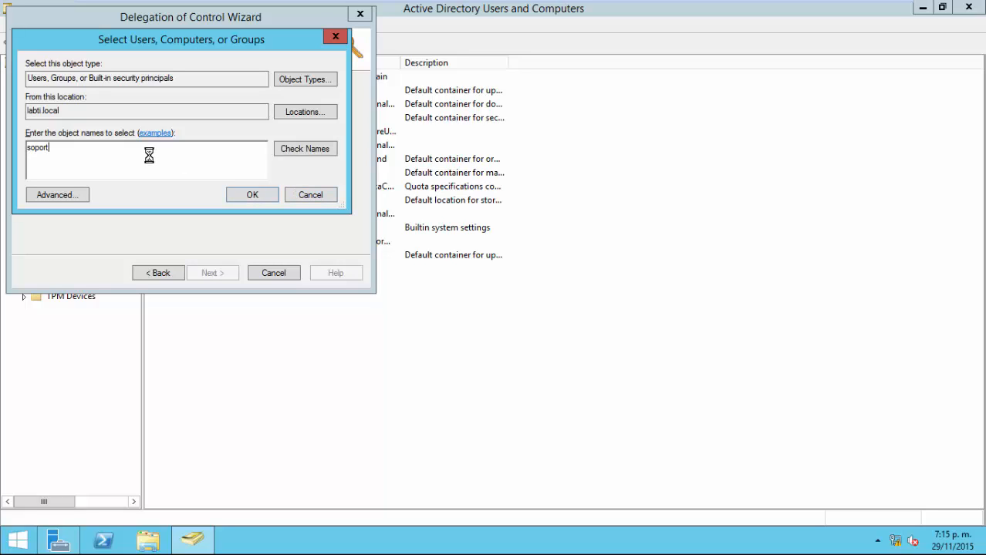
text(e01)
key(Return)
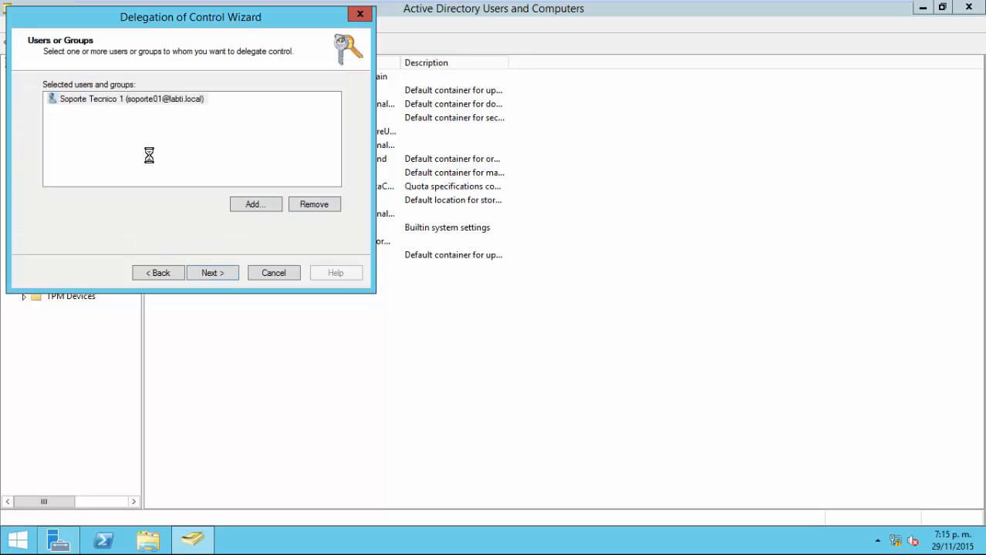
click(205, 275)
Delegate managing user accounts, resetting passwords and modifying group membership, then finish the wizard.
click(66, 101)
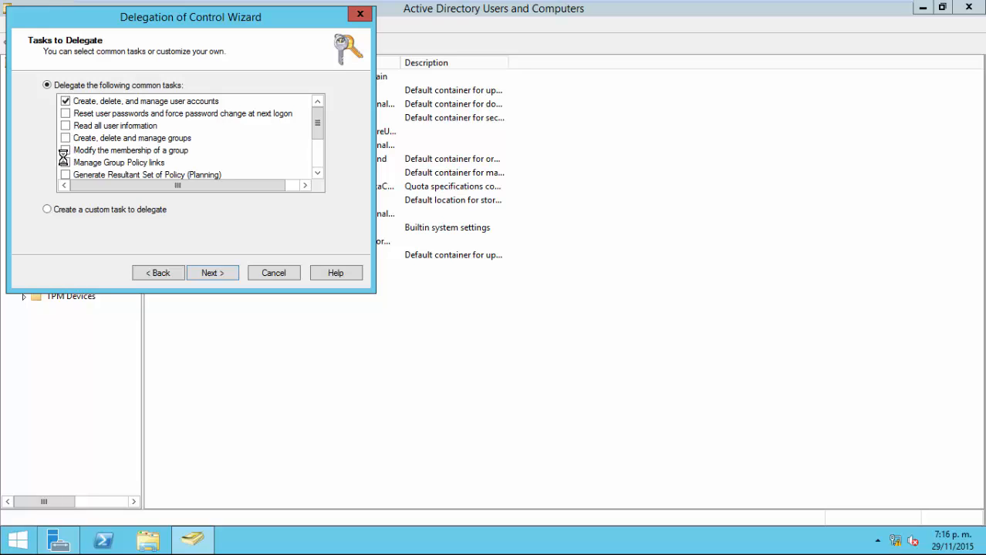
click(65, 150)
click(60, 115)
click(66, 114)
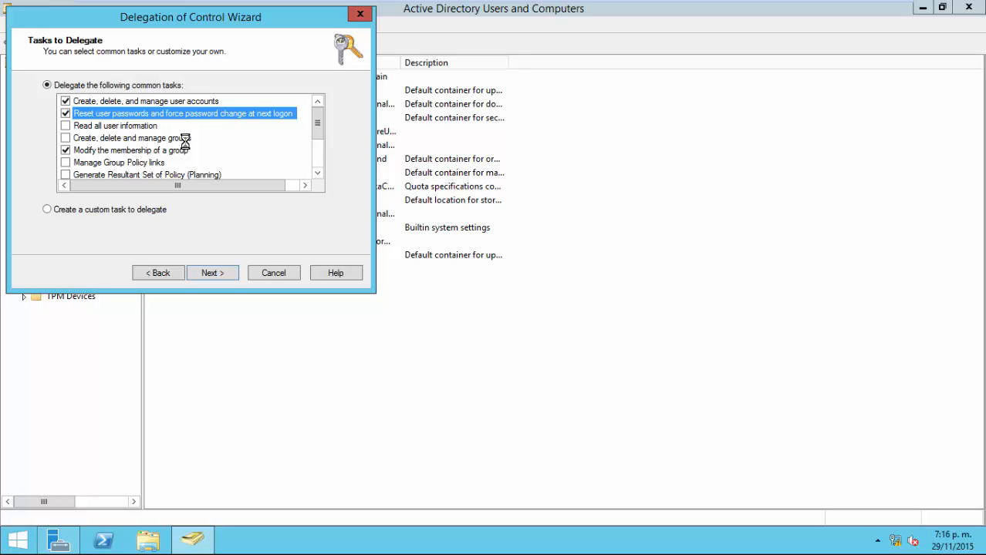
click(225, 273)
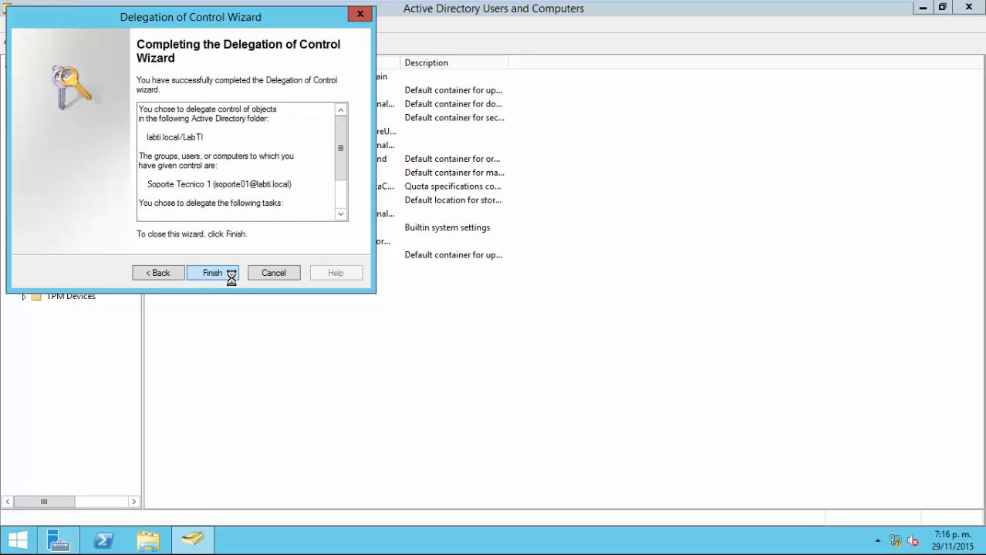
click(228, 275)
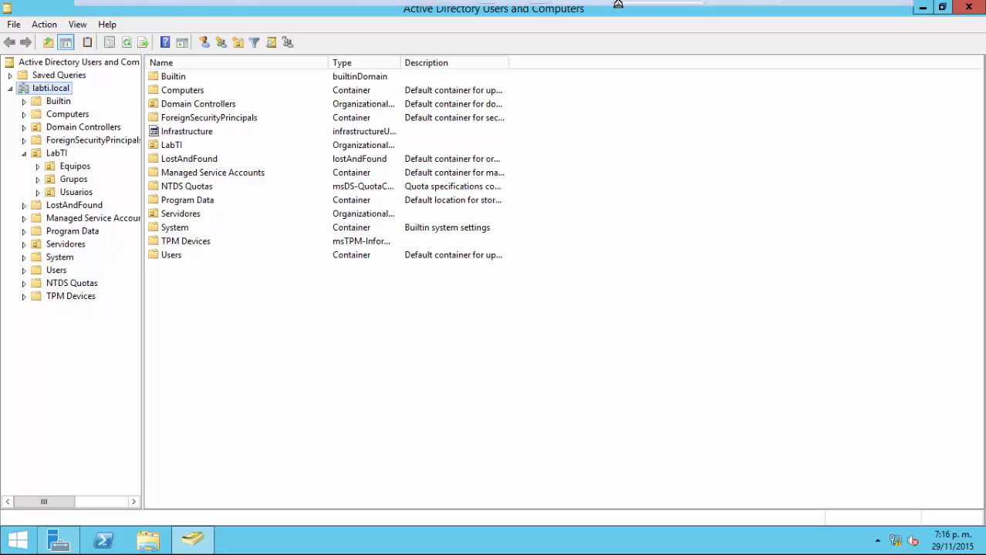
On Cliente01, clear the 'Usuario de Pruebas' description of Usuario Pruebas 1.
mouse_move(678, 5)
click(729, 9)
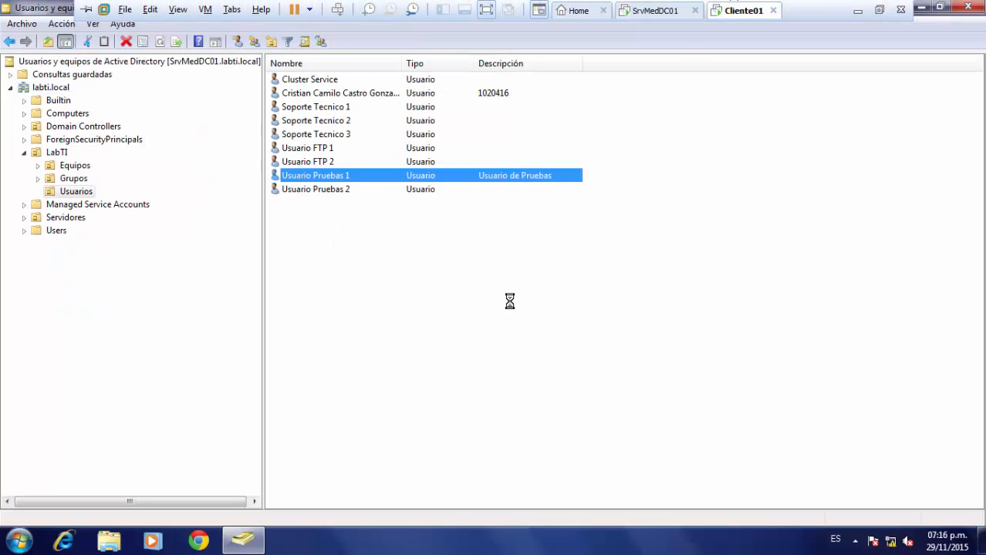
click(364, 242)
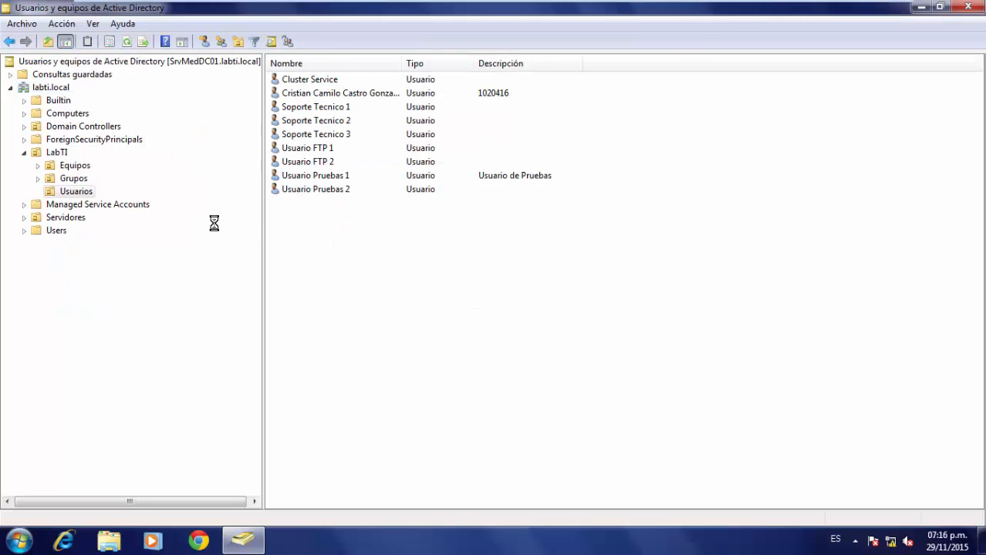
right_click(352, 229)
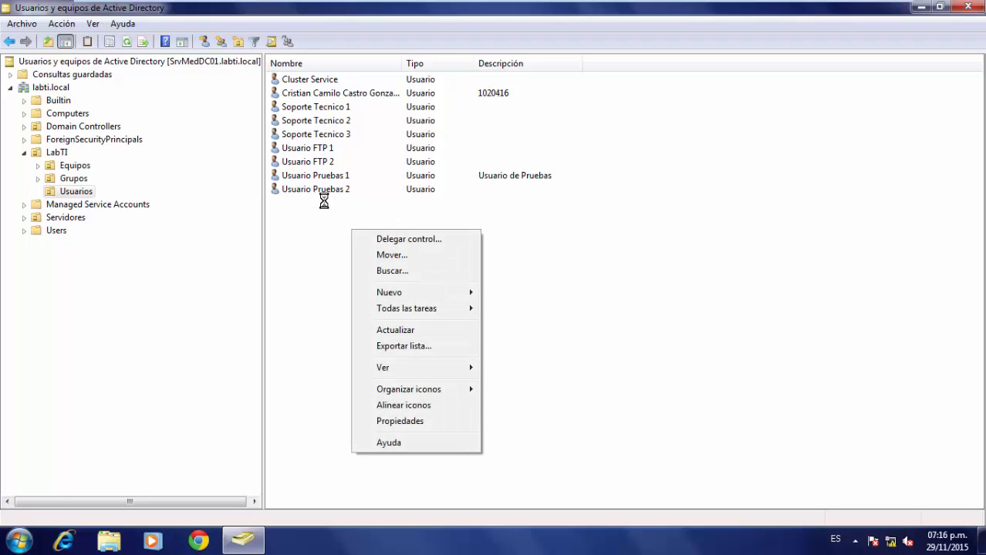
double_click(324, 176)
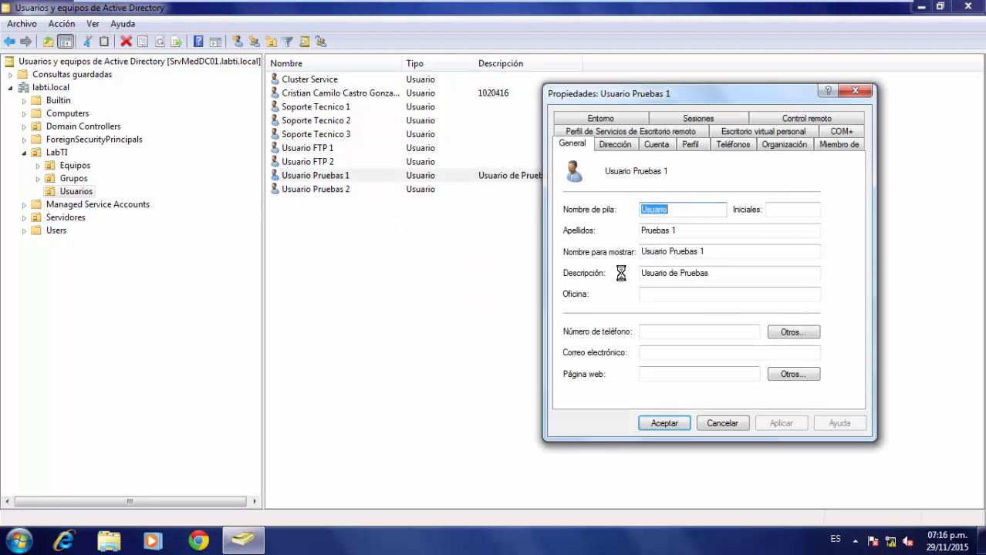
drag(774, 275, 548, 285)
key(Delete)
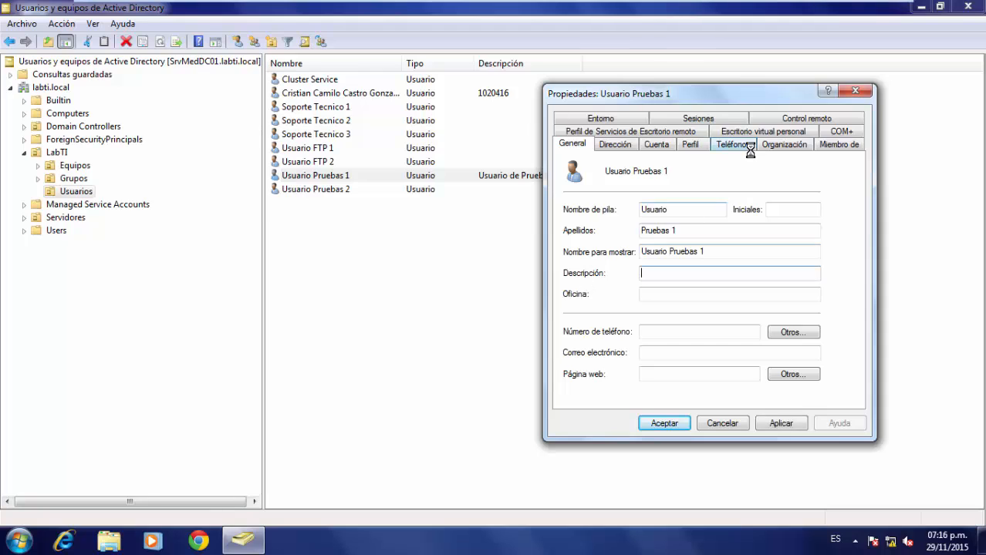
Remove Usuario Pruebas 1 from the Acceso VPN group and apply the changes.
click(828, 145)
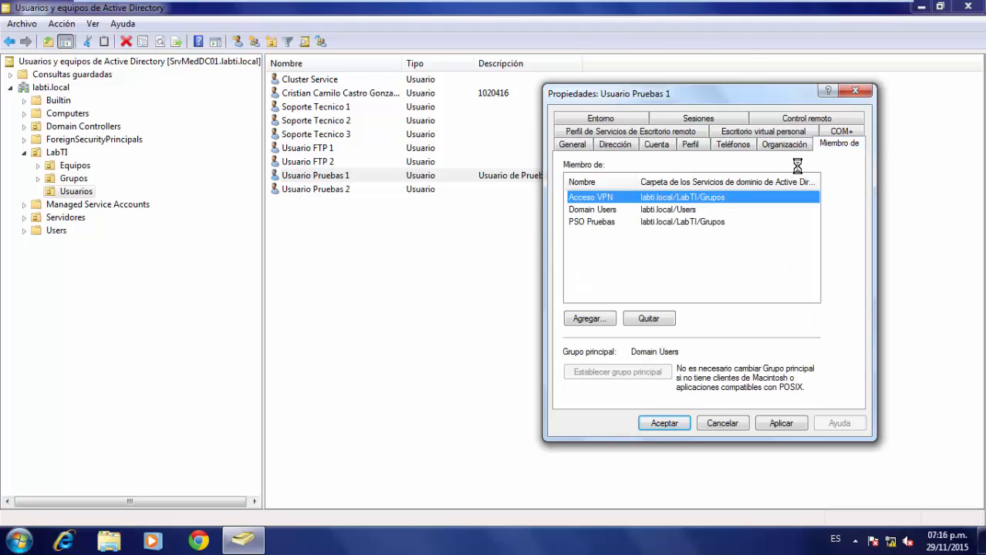
click(649, 318)
click(544, 322)
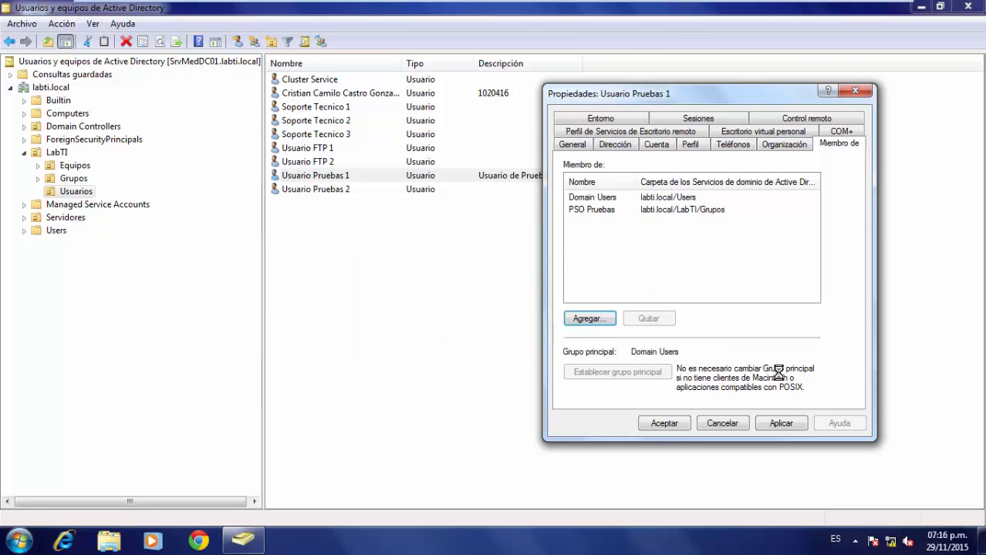
click(781, 423)
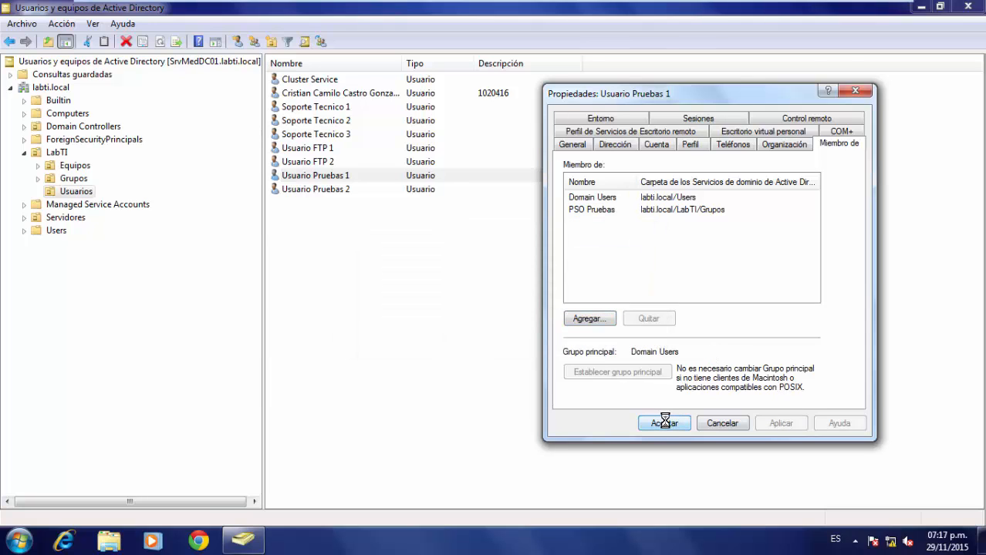
click(668, 423)
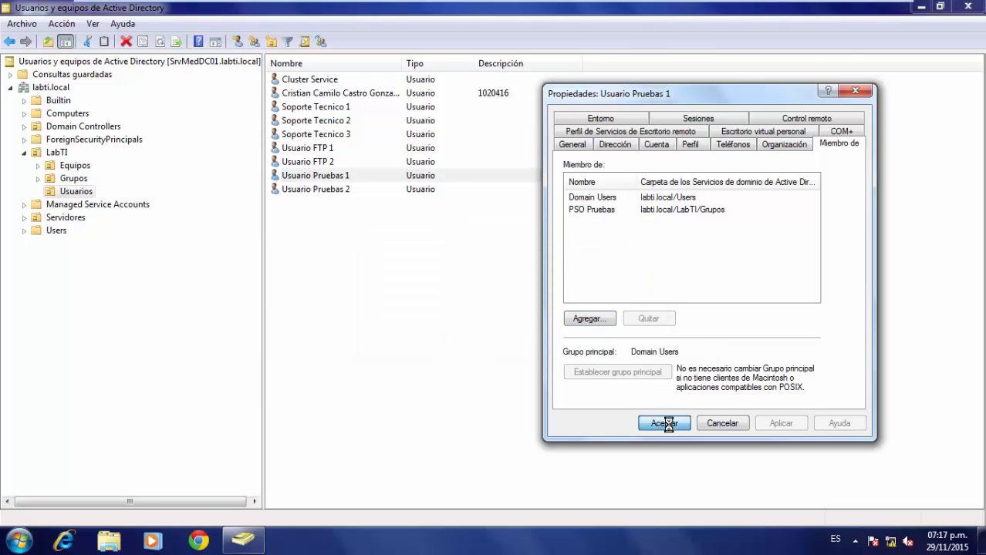
Reset Usuario Pruebas 1's password without requiring a change at next logon.
right_click(331, 177)
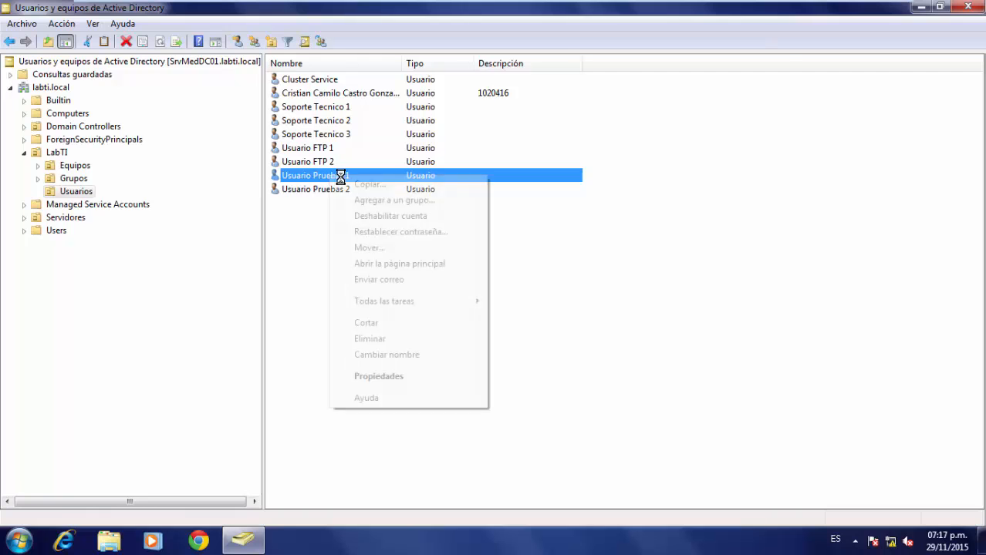
click(425, 232)
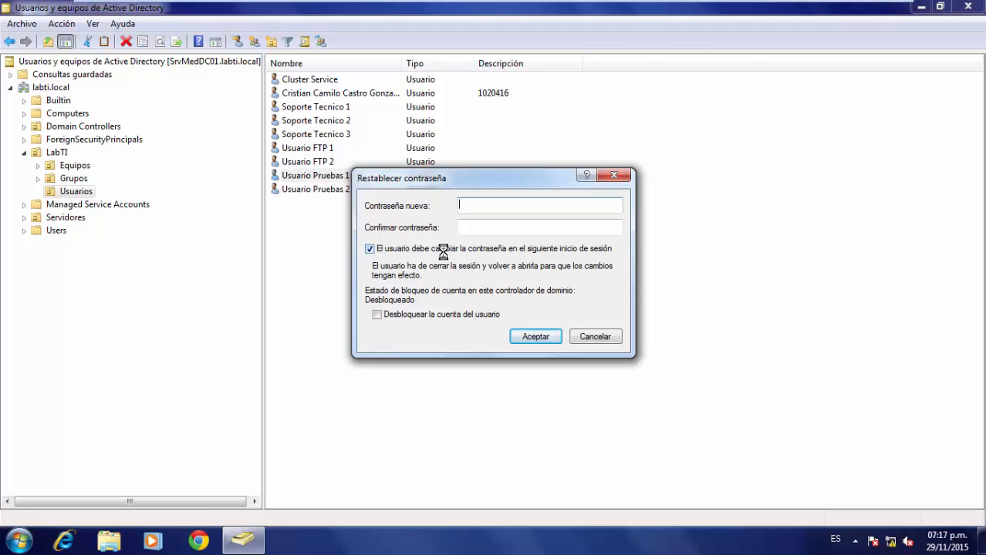
click(411, 249)
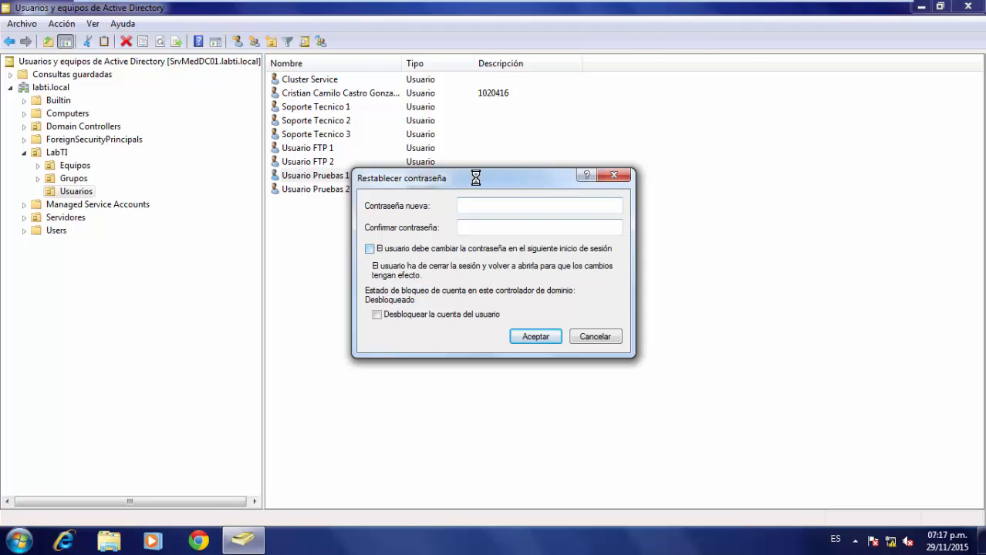
text(•••••••••)
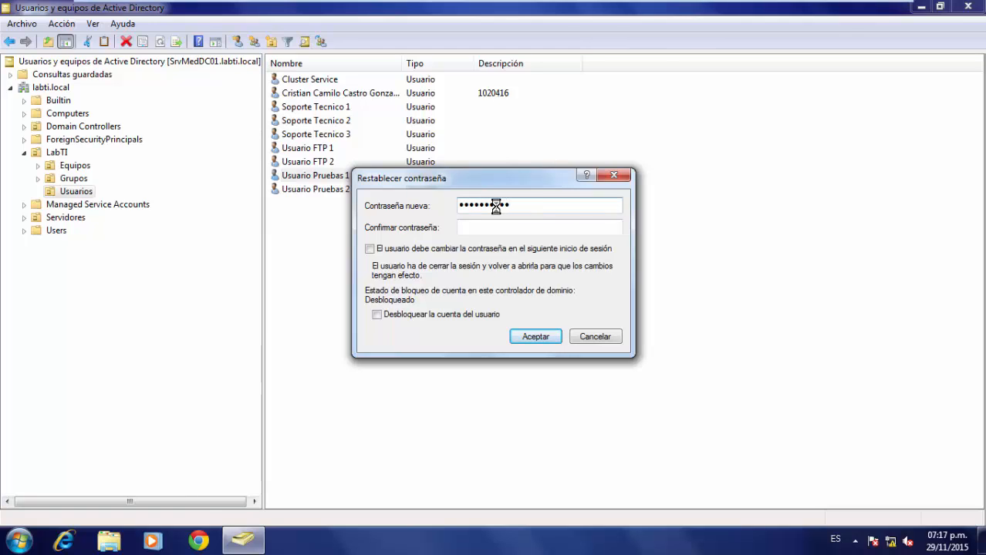
text(••)
key(Tab)
text(•••••••••••)
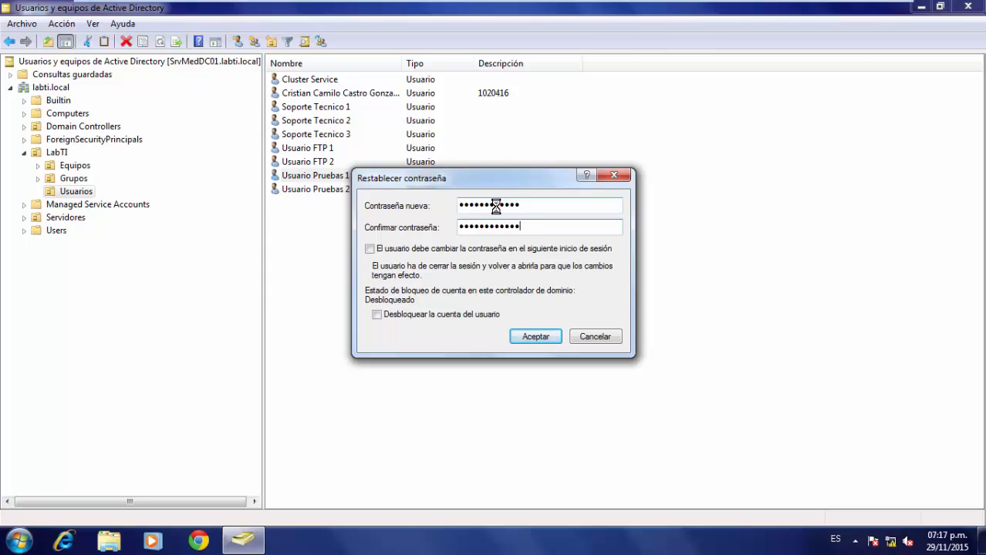
click(540, 337)
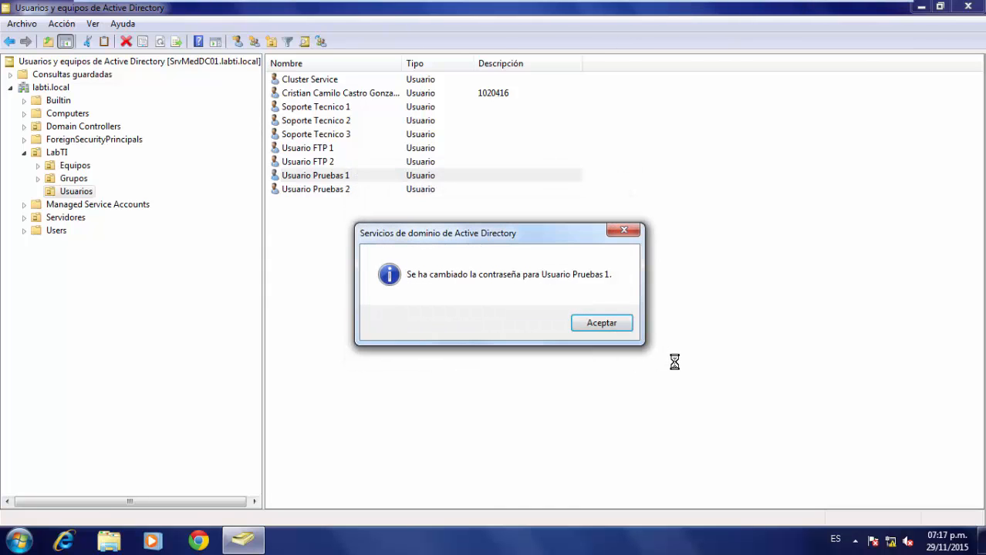
click(600, 323)
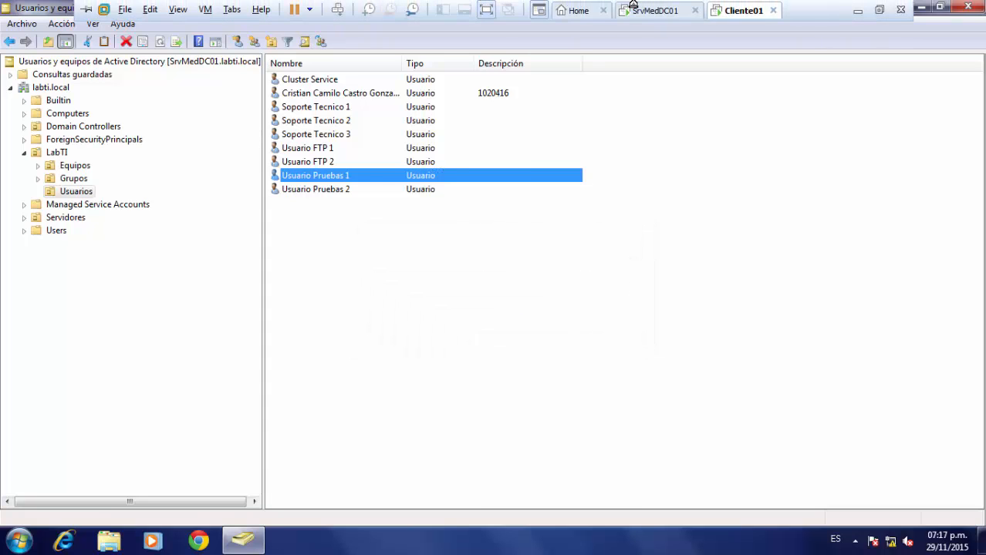
On SrvMedDC01, launch the Delegation of Control Wizard for the LabTI OU.
click(634, 6)
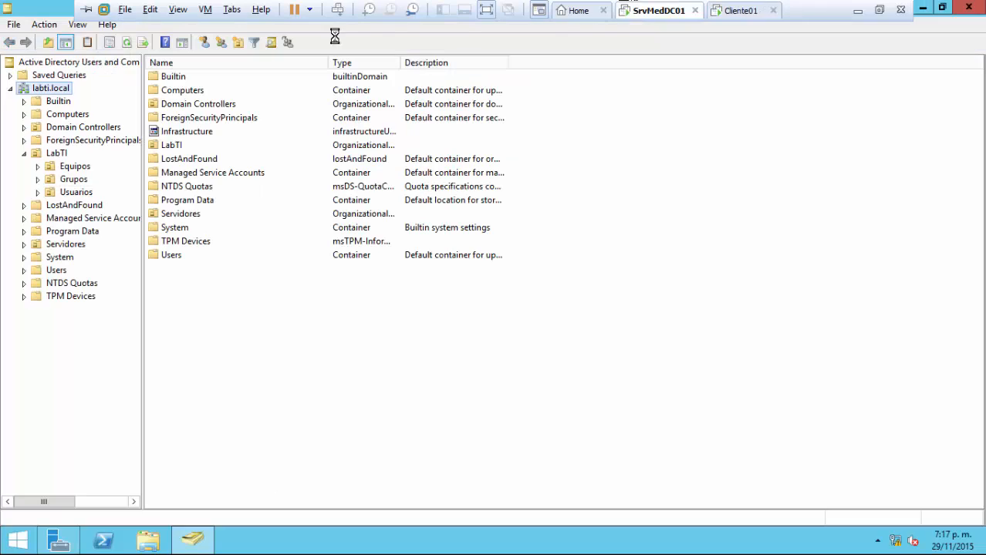
click(59, 153)
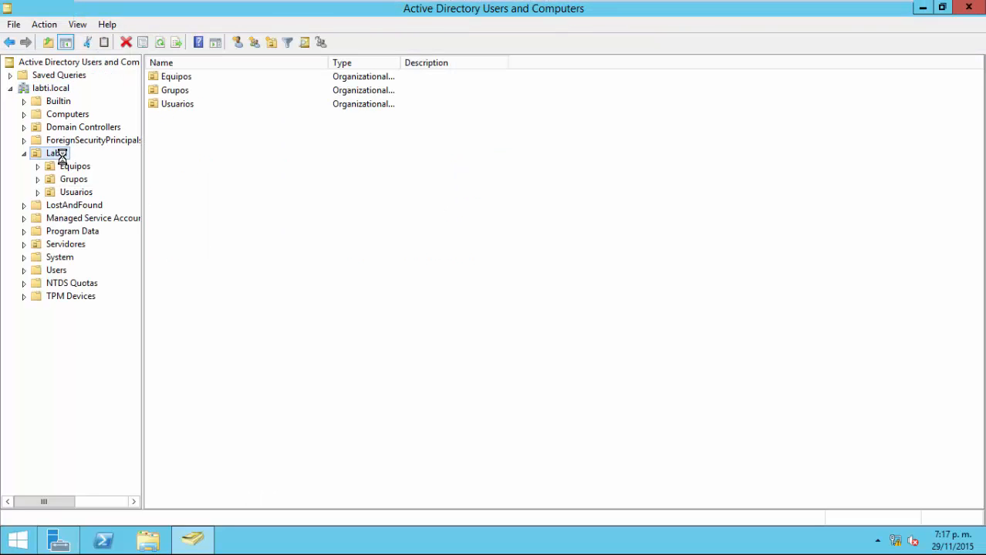
right_click(62, 155)
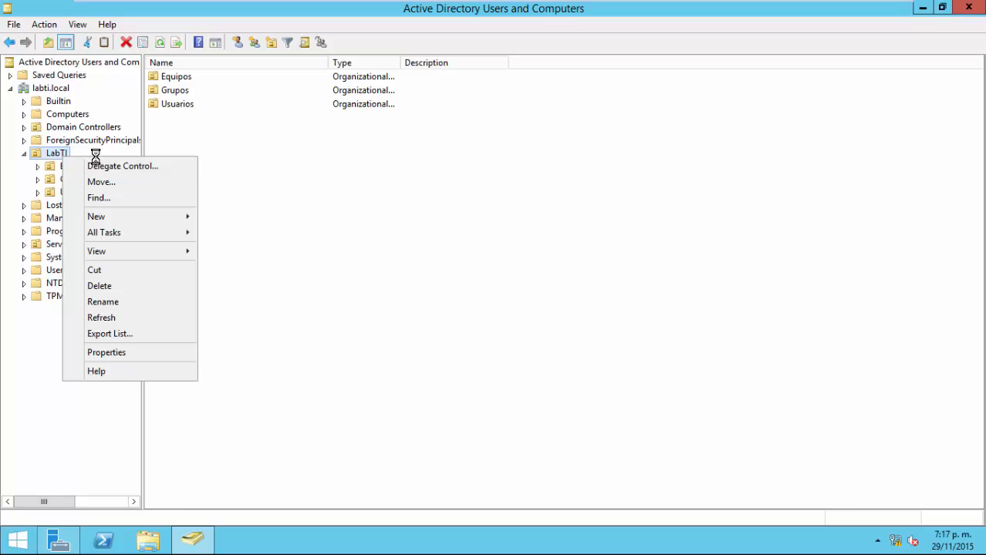
click(154, 168)
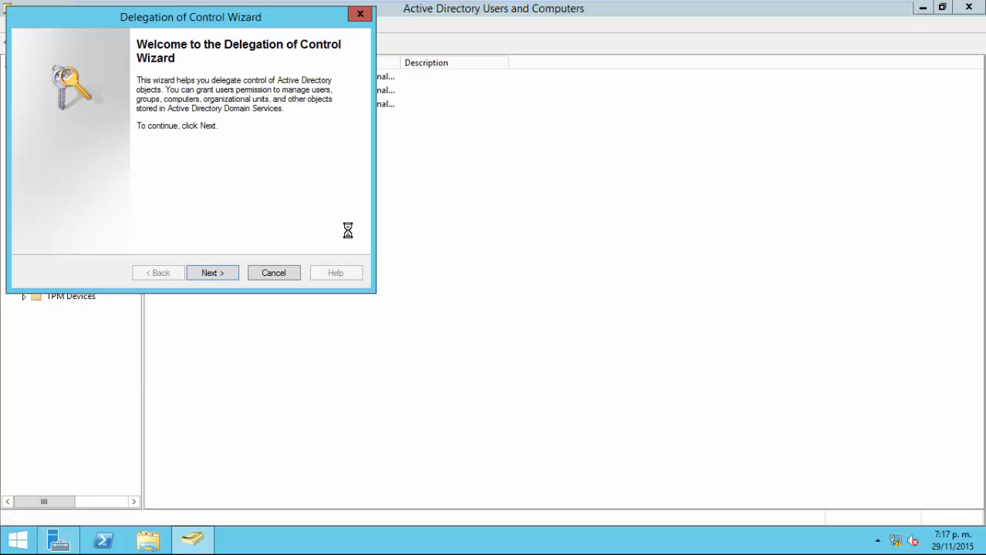
click(223, 270)
Add soporte01 as the delegate and choose 'Create a custom task to delegate'.
click(254, 203)
text(so)
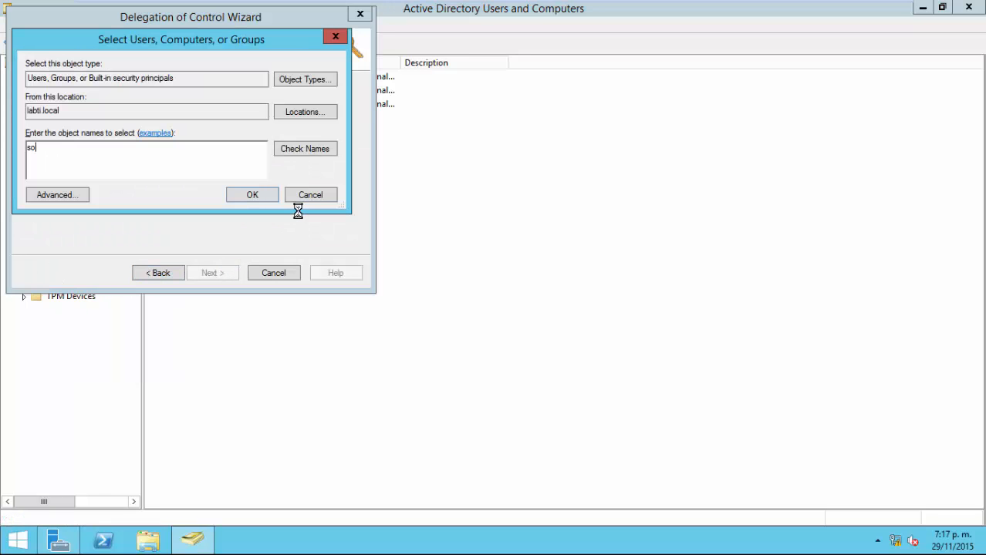
text(porte01)
key(Return)
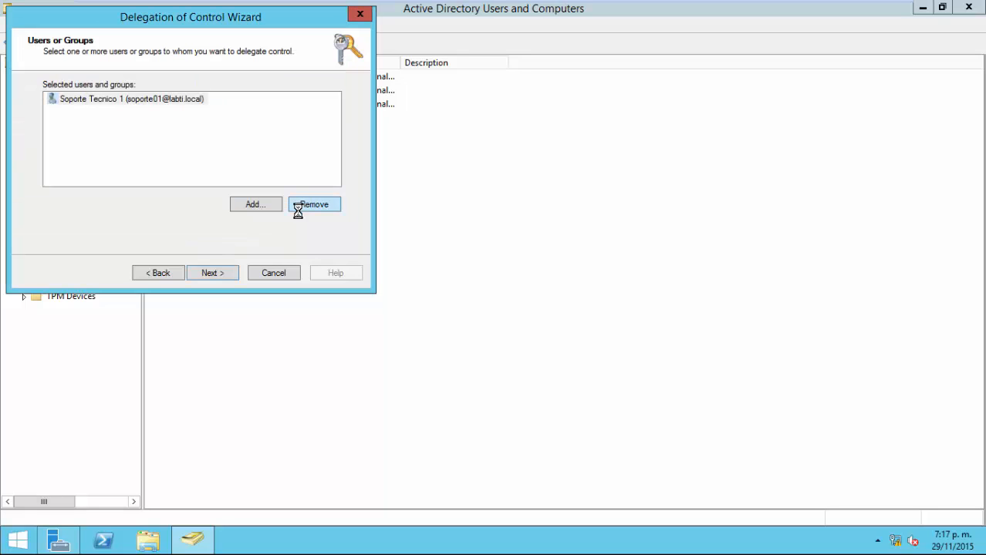
click(226, 271)
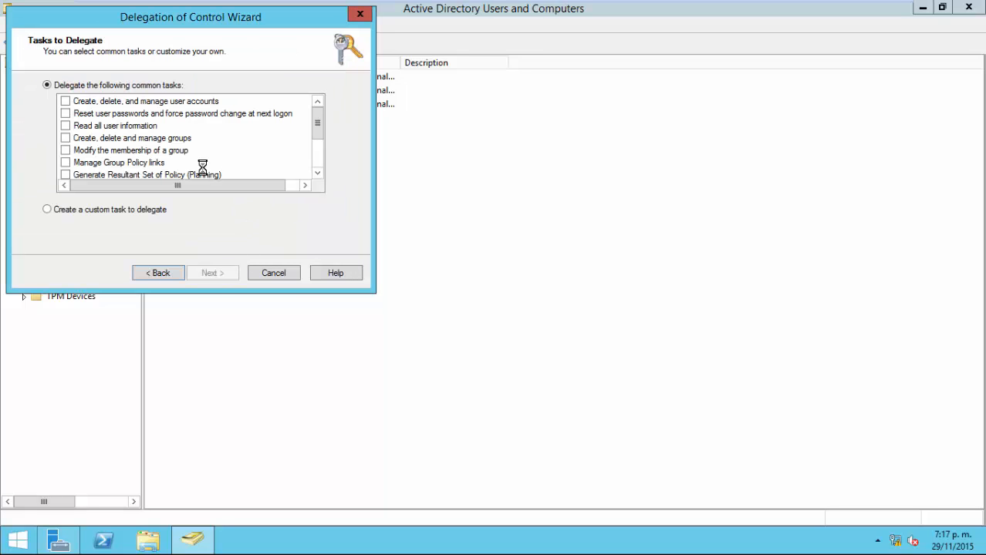
click(77, 209)
click(207, 271)
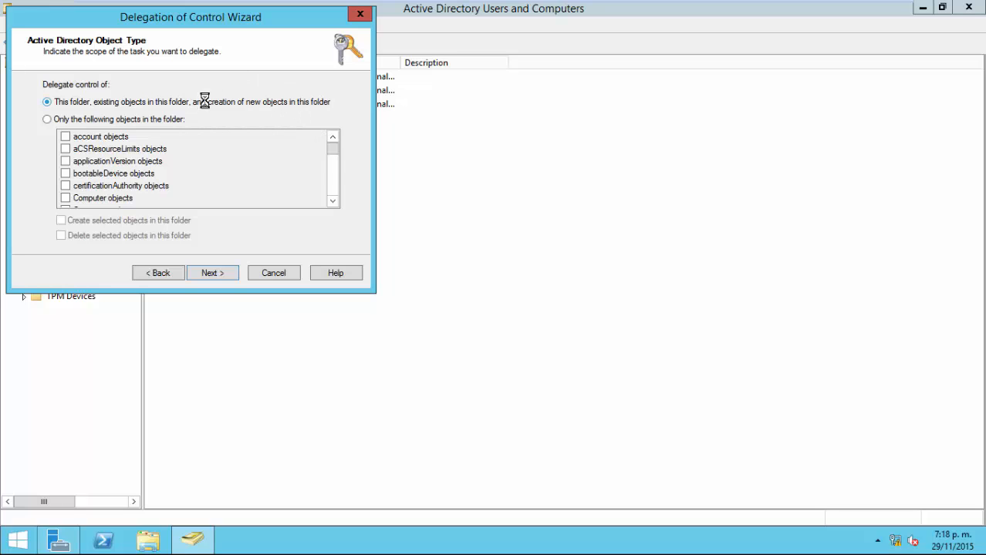
click(124, 122)
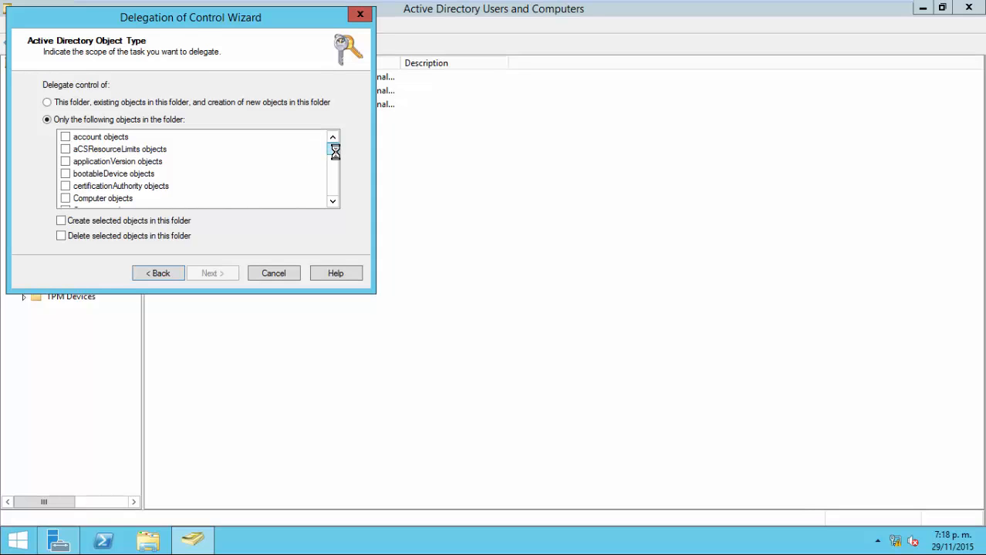
mouse_move(332, 152)
mouse_down()
mouse_move(341, 196)
mouse_move(351, 187)
mouse_move(335, 189)
mouse_move(327, 159)
mouse_up()
drag(329, 178, 332, 143)
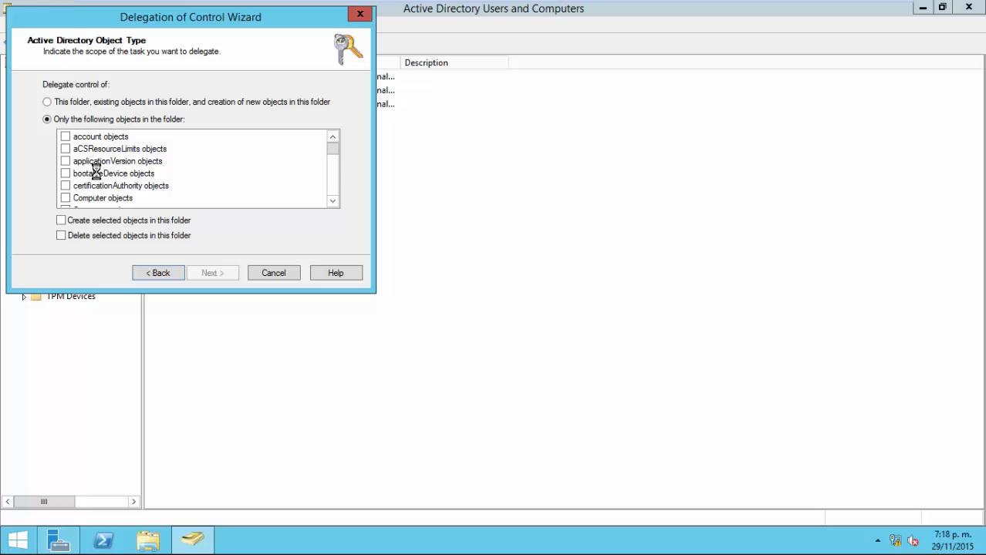
click(117, 199)
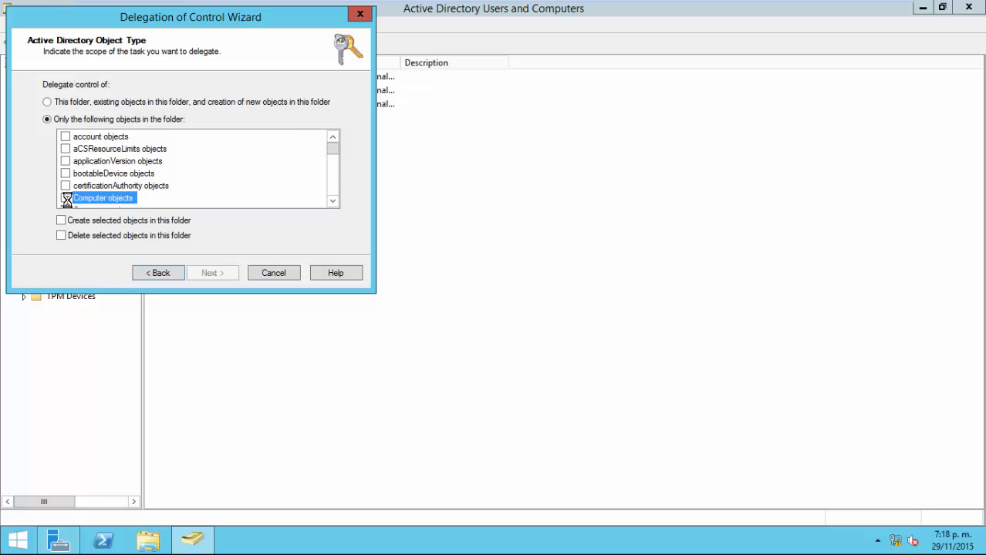
click(66, 198)
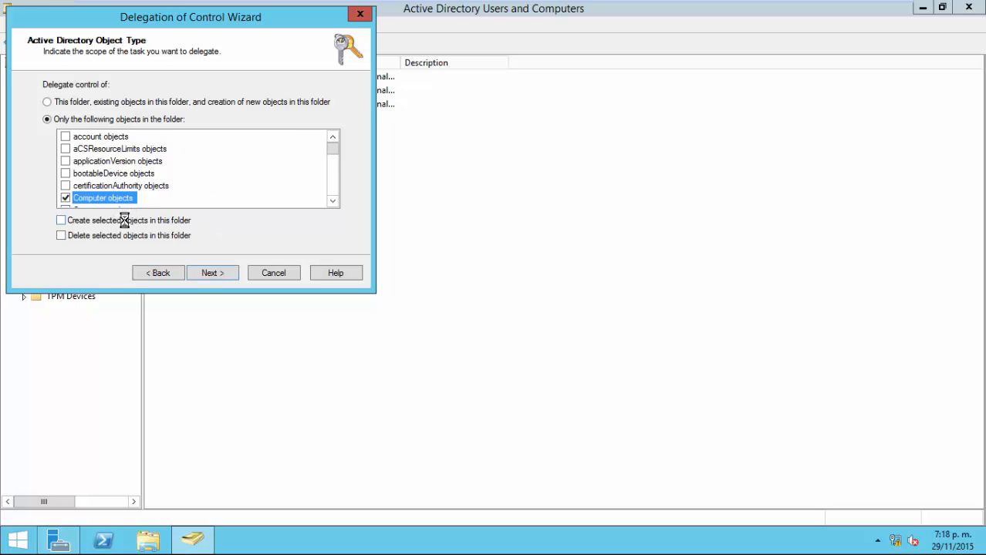
click(61, 220)
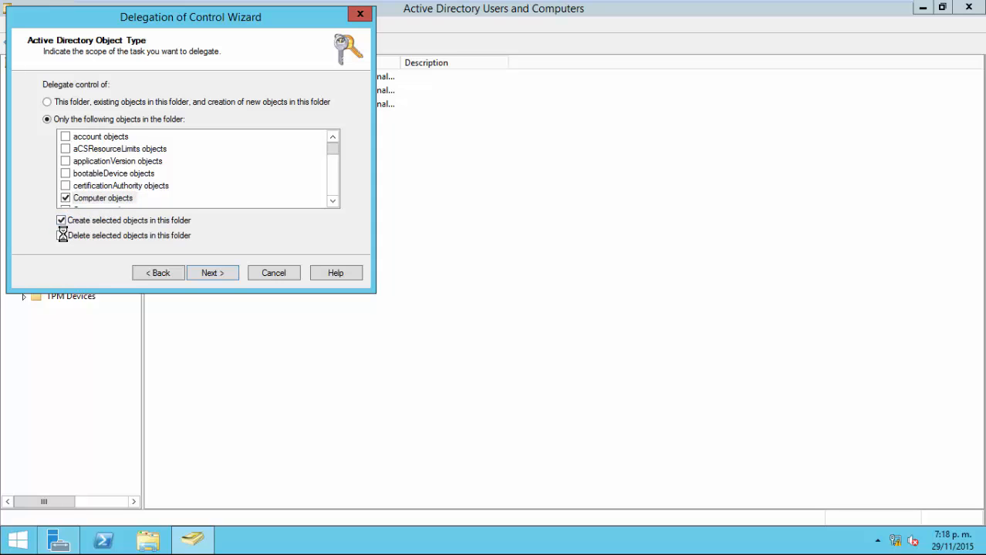
click(62, 235)
click(66, 199)
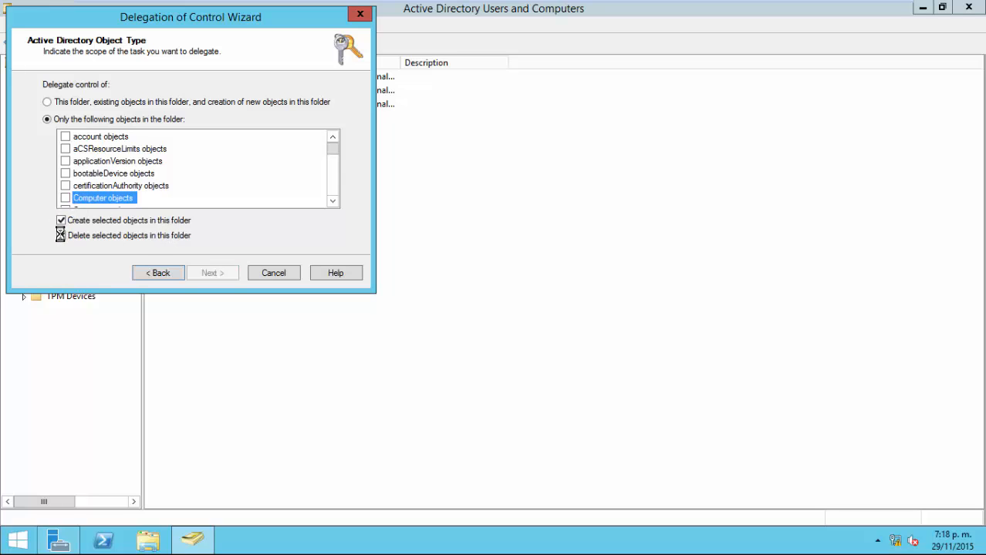
click(62, 236)
click(61, 220)
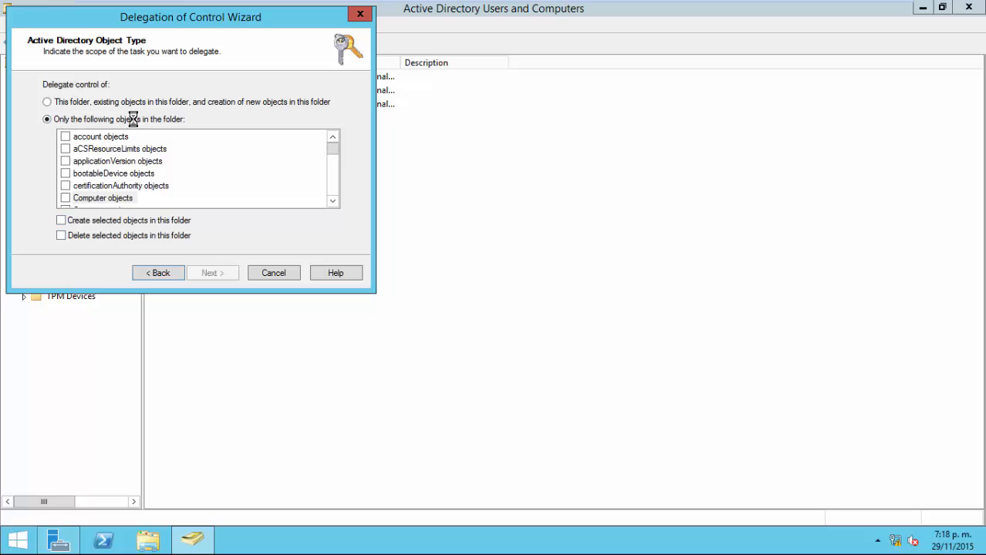
click(51, 103)
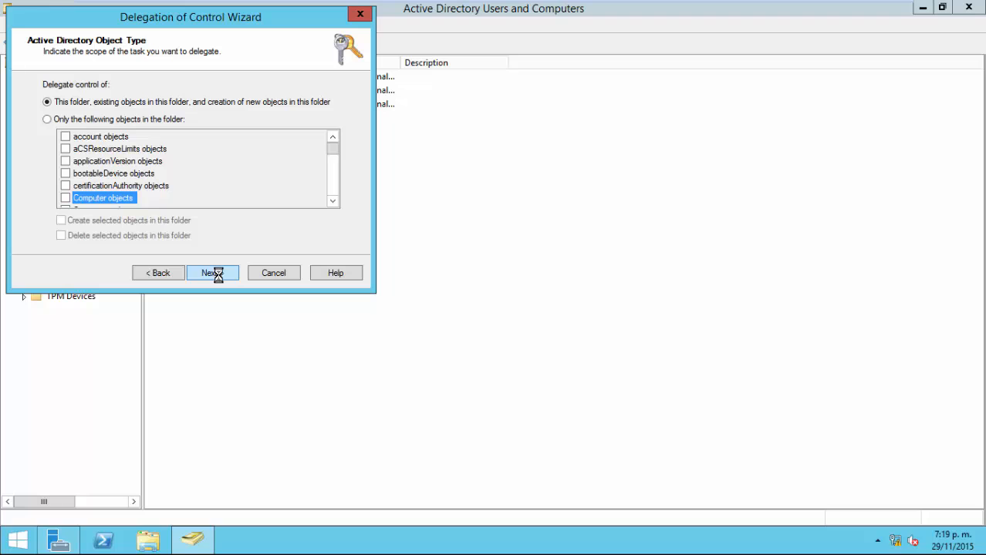
Filter the permissions list from General to 'Creation/deletion of specific child objects'.
click(217, 274)
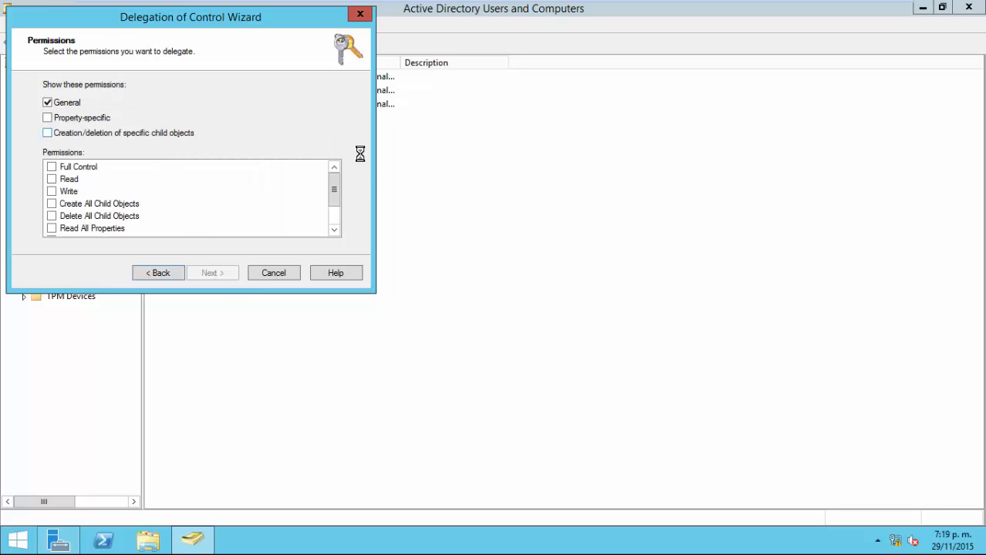
drag(339, 180, 330, 209)
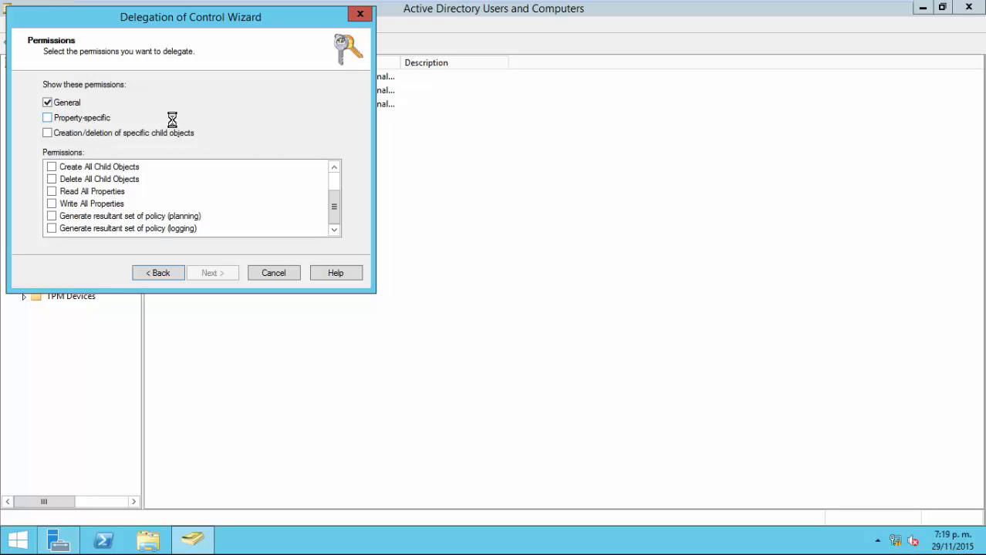
drag(336, 200, 330, 174)
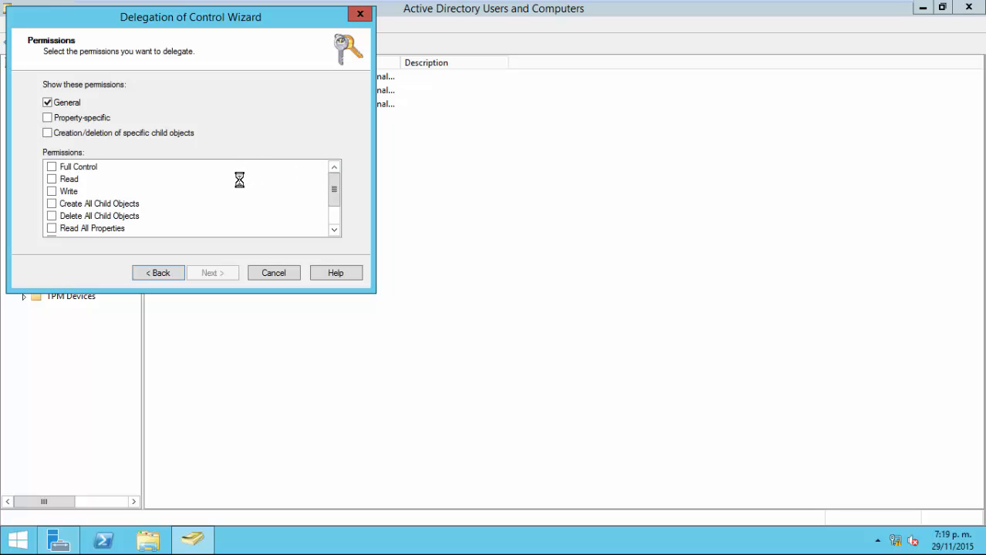
click(69, 103)
click(73, 117)
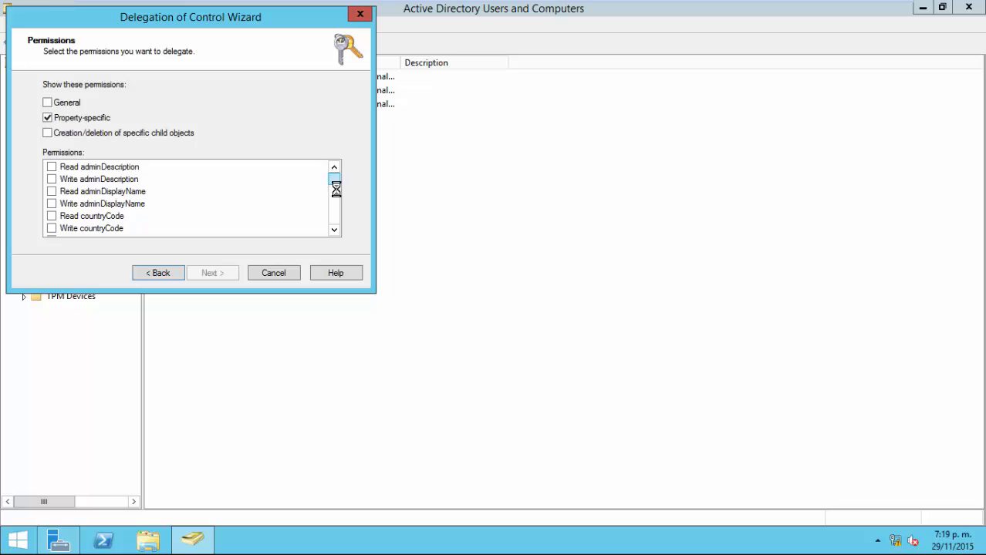
mouse_move(335, 183)
mouse_down()
mouse_move(335, 222)
mouse_move(332, 169)
mouse_up()
click(78, 117)
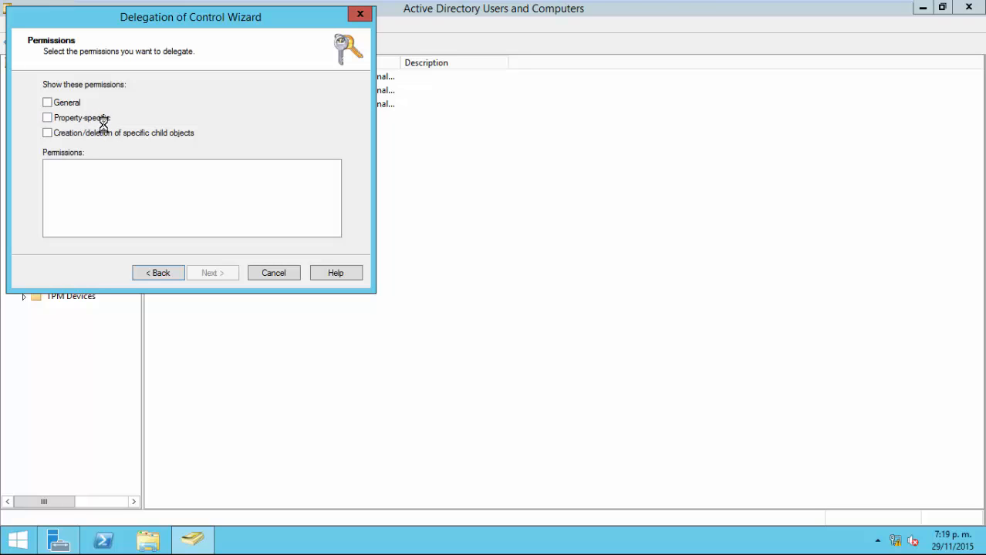
click(86, 134)
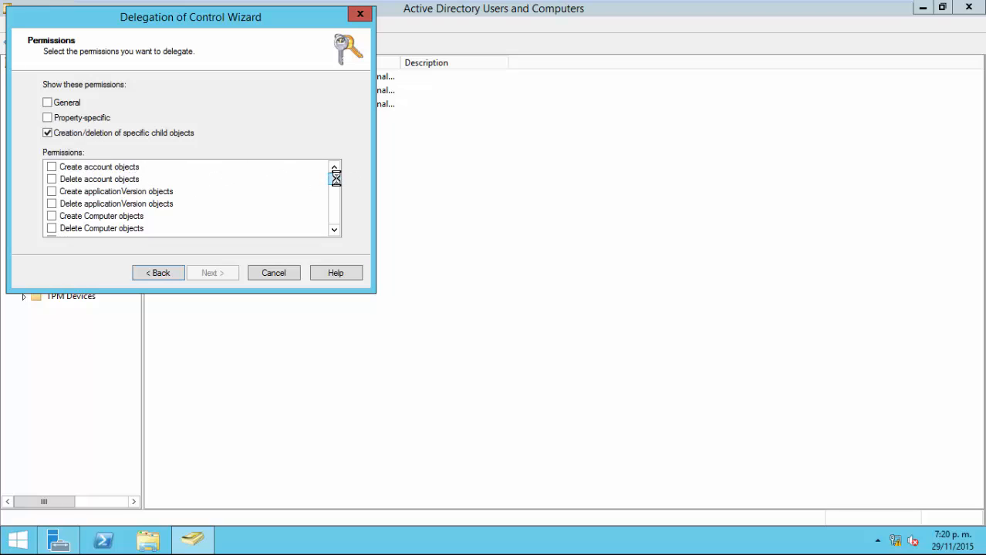
Select the Create/Delete Computer objects and Create/Delete Contact objects permissions.
drag(336, 178, 336, 182)
click(117, 180)
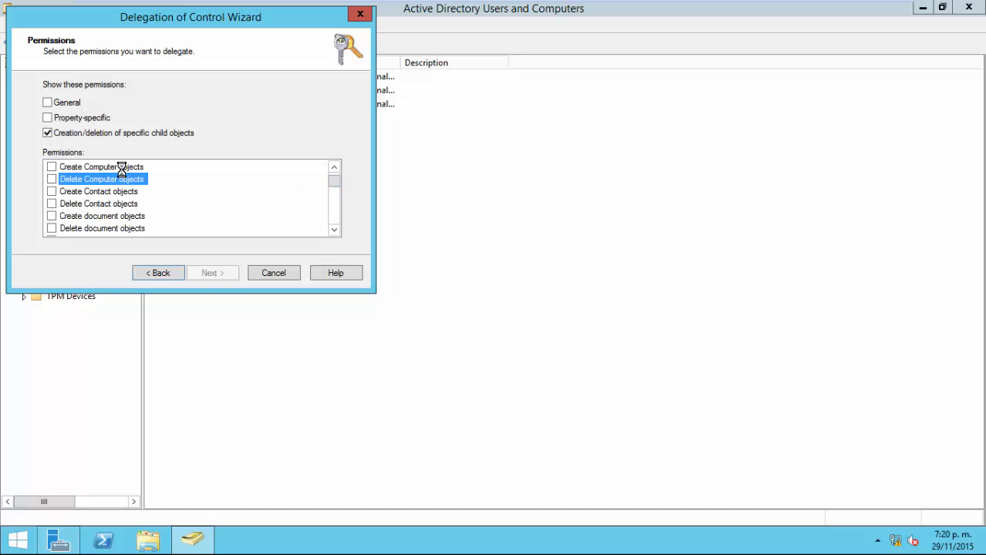
click(121, 168)
click(124, 203)
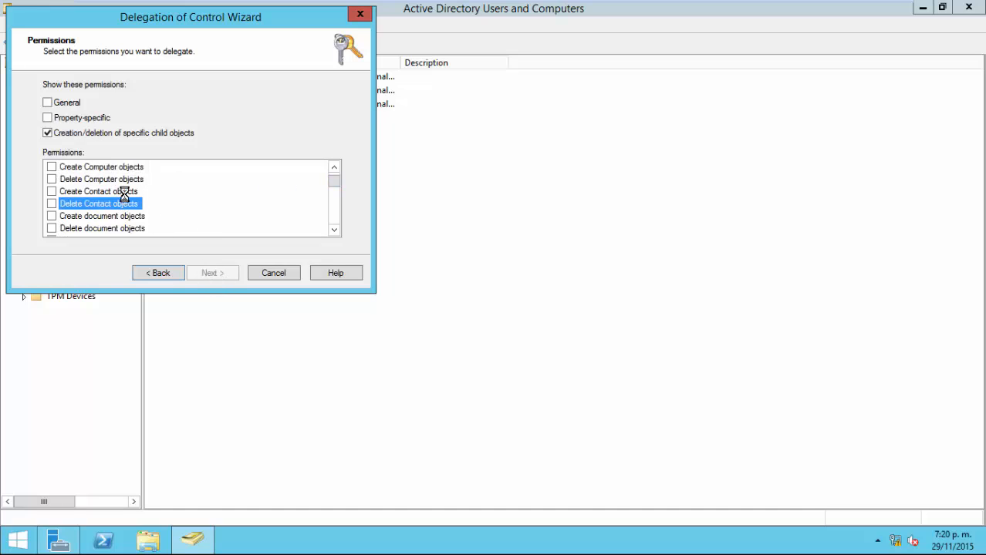
click(123, 192)
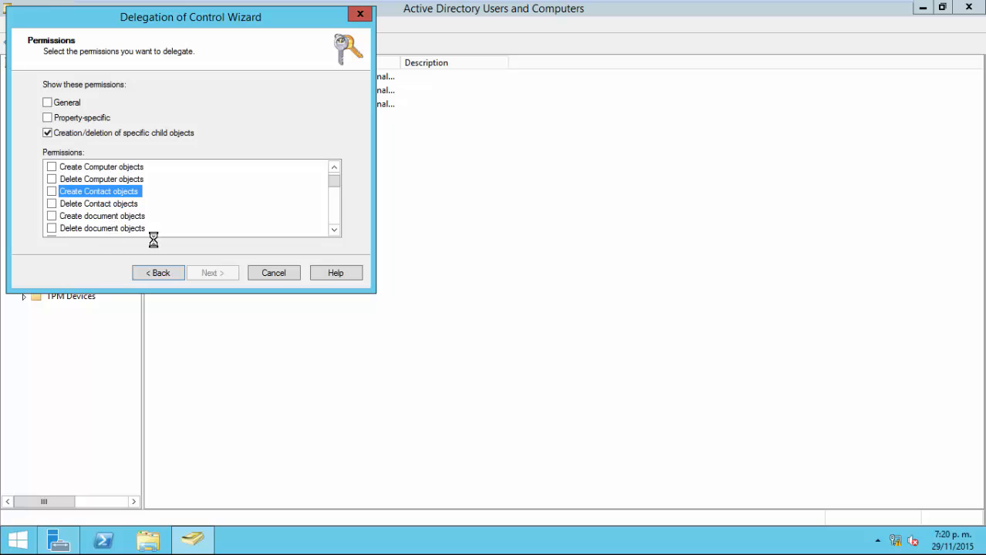
drag(337, 185, 332, 190)
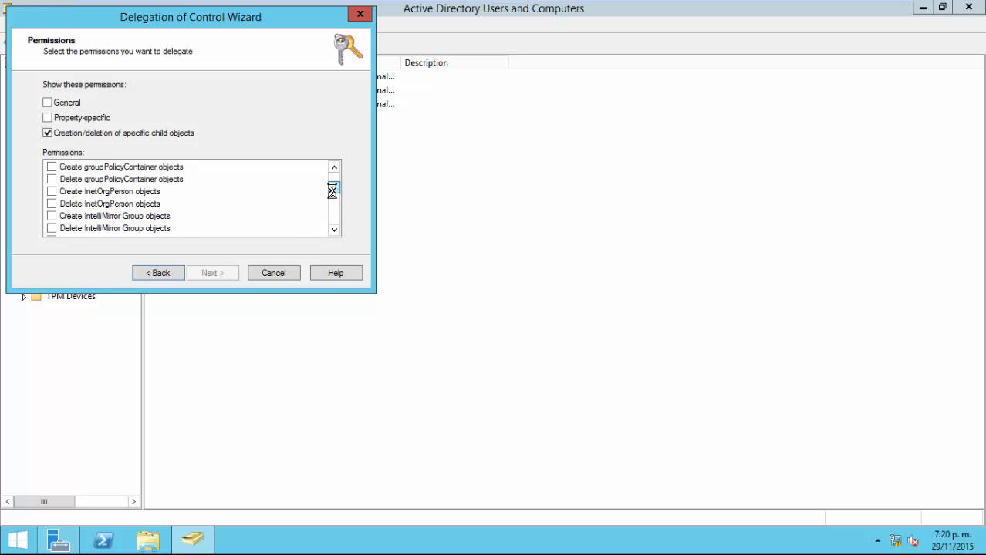
drag(332, 191, 203, 192)
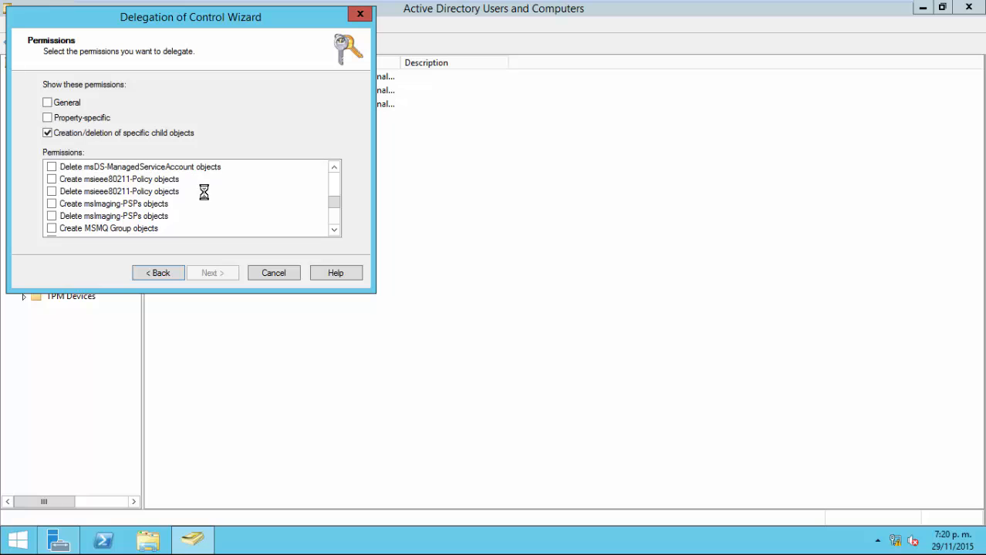
Browse the Create/Delete User objects and Shared Folder objects permissions further down the list.
scroll(241, 182, down, 2)
click(164, 191)
scroll(291, 201, down, 4)
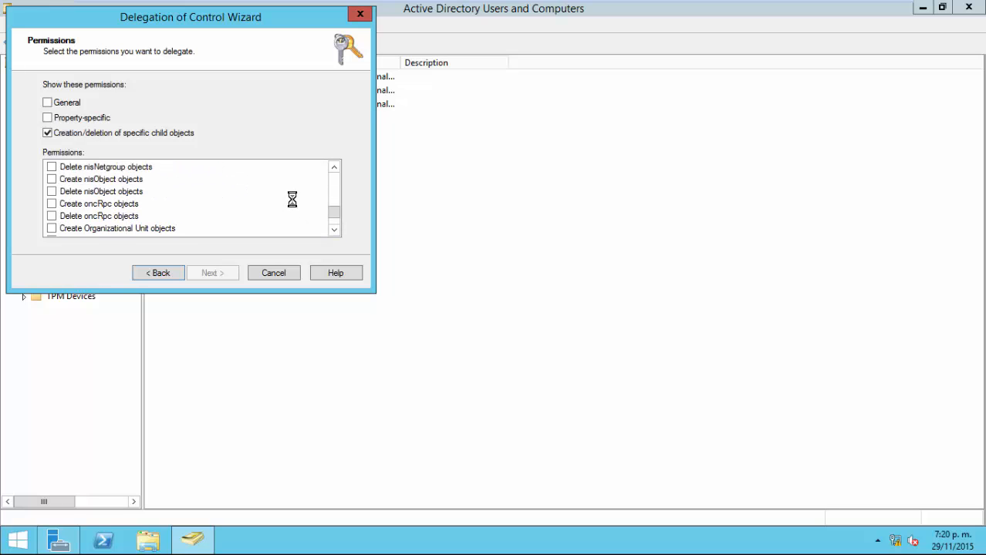
scroll(201, 194, up, 5)
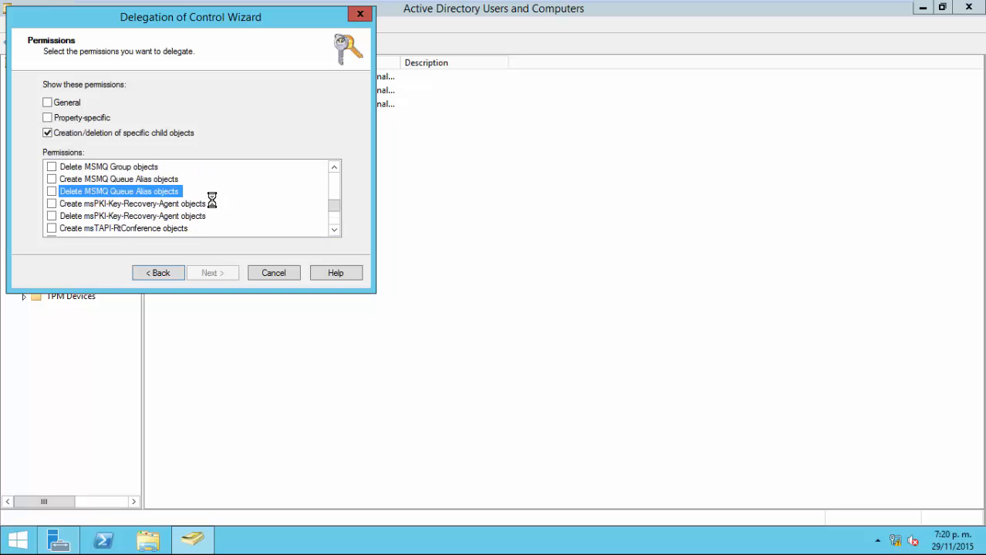
scroll(284, 199, down, 6)
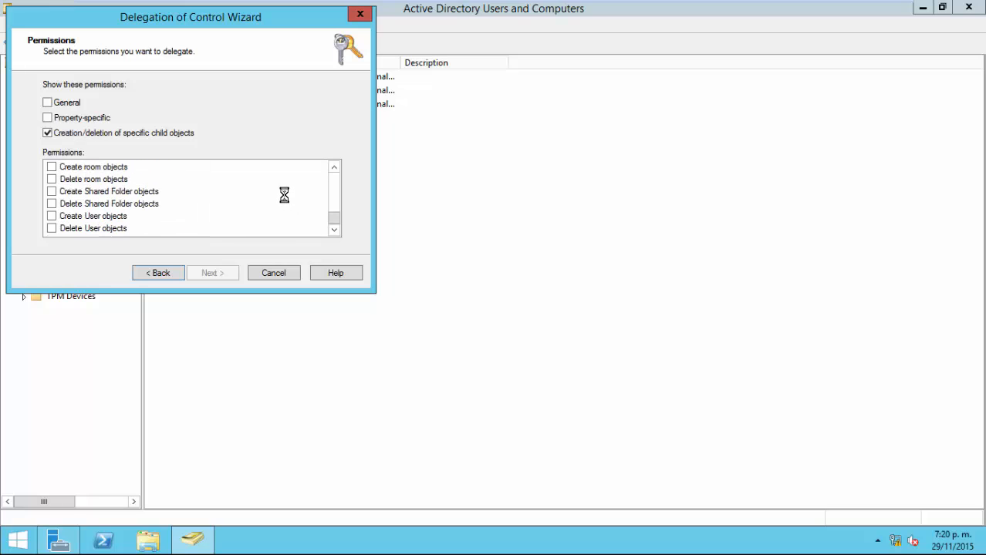
click(108, 216)
click(104, 227)
click(122, 204)
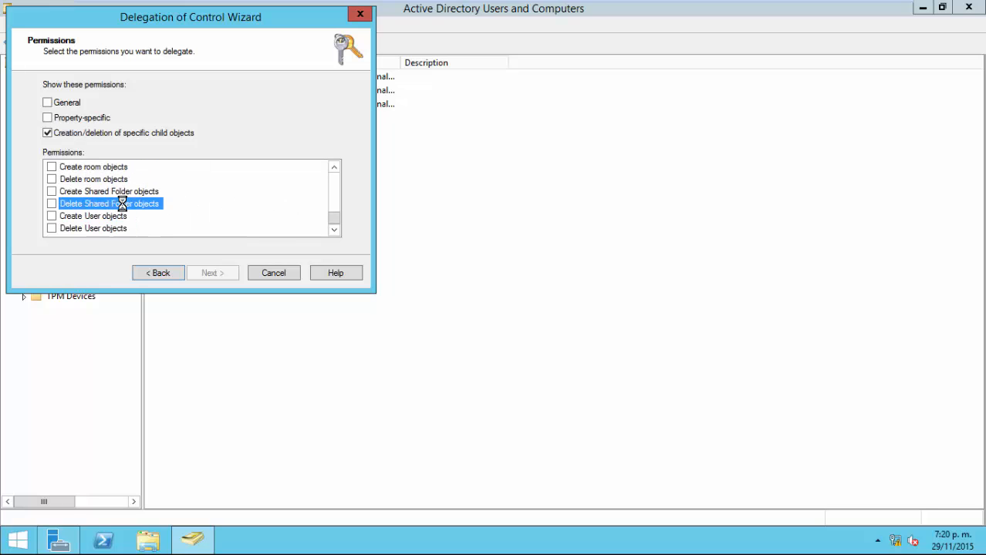
click(154, 191)
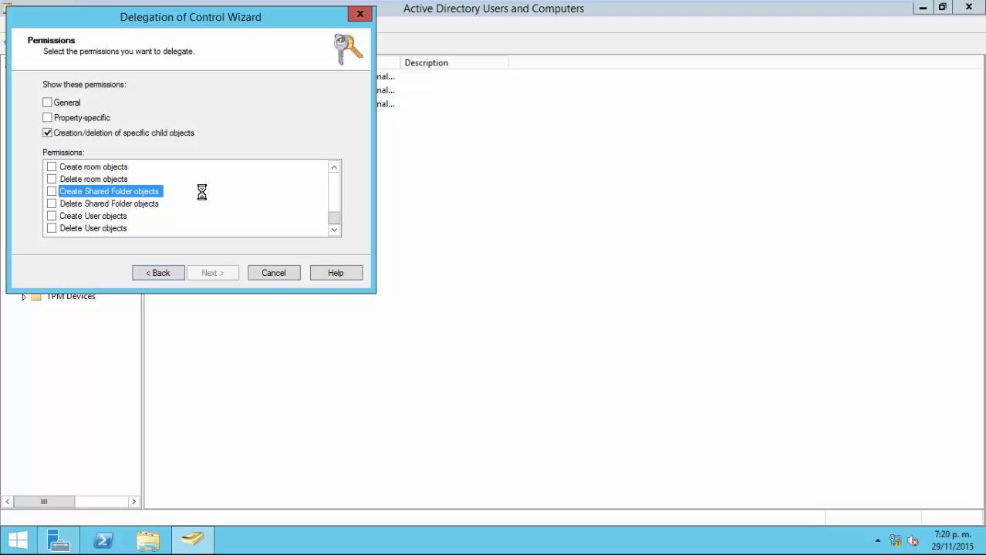
scroll(201, 192, up, 1)
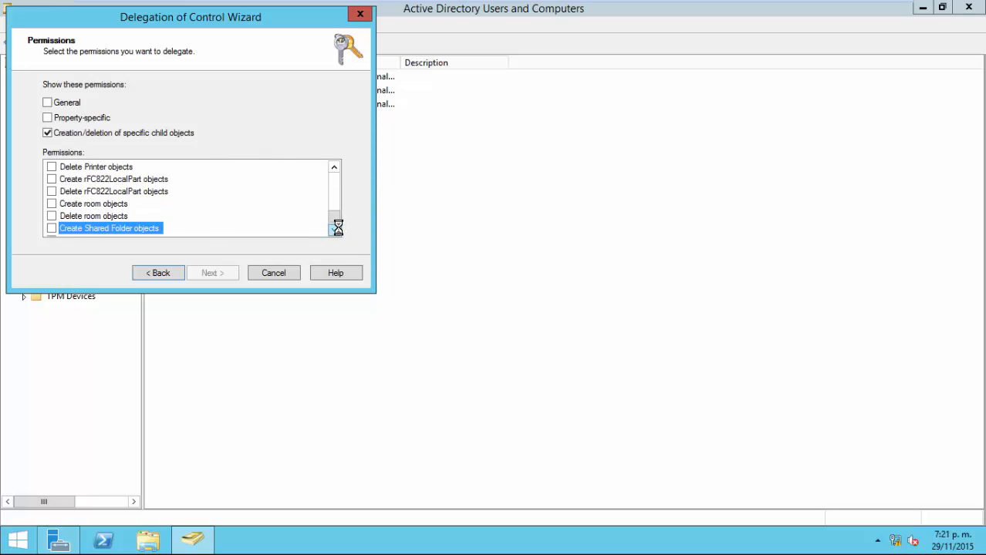
drag(337, 212, 338, 171)
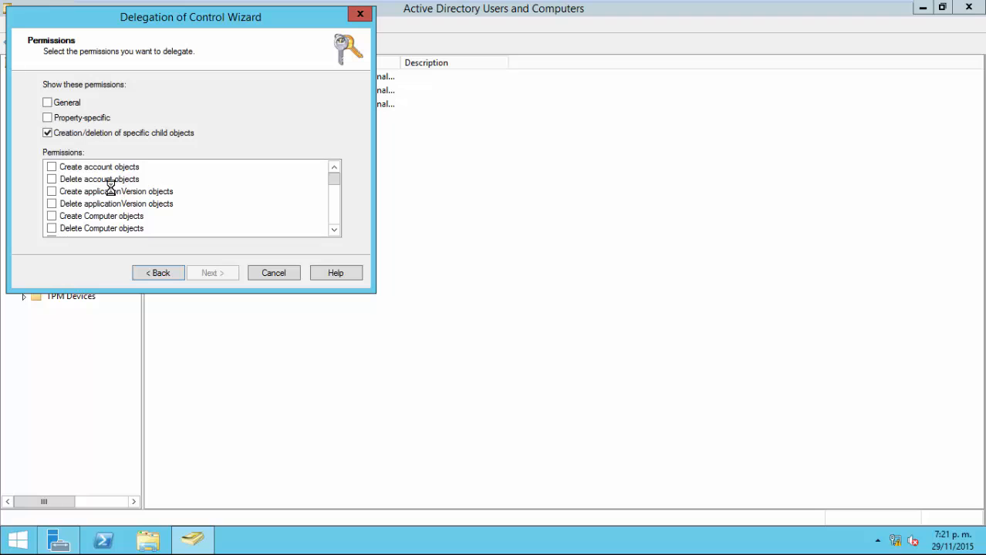
Grant Create and Delete Computer objects permissions and finish the delegation.
click(51, 217)
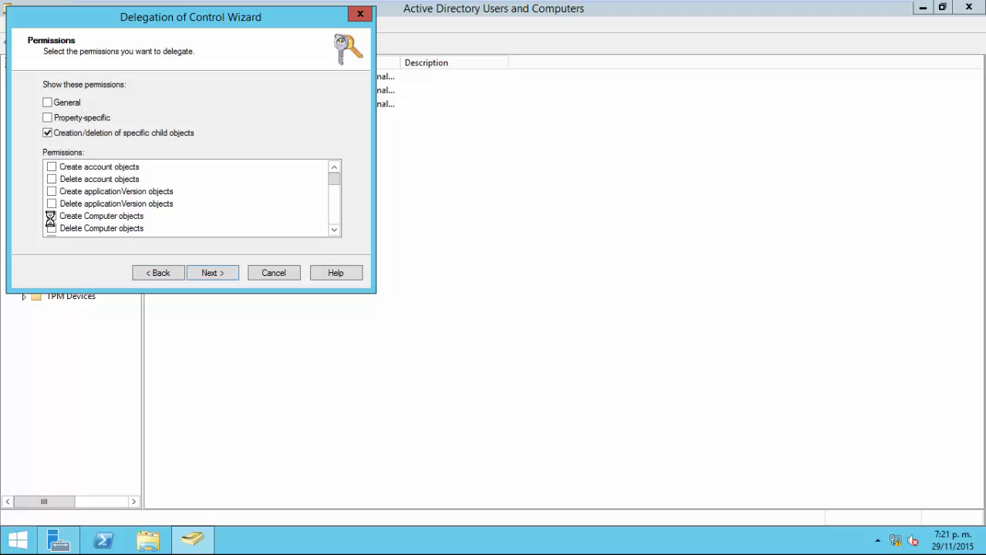
click(52, 228)
scroll(337, 184, down, 2)
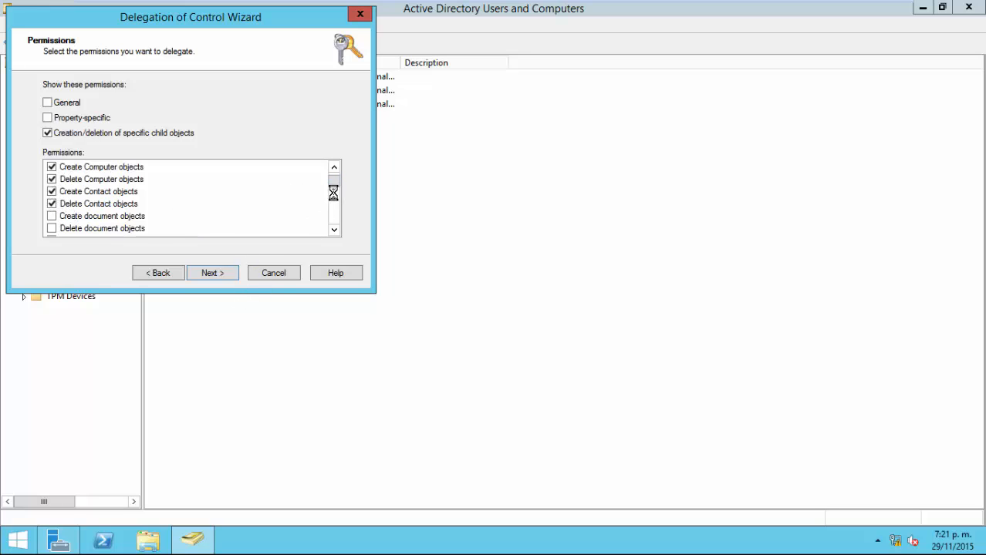
scroll(328, 208, down, 5)
scroll(323, 218, down, 3)
click(226, 273)
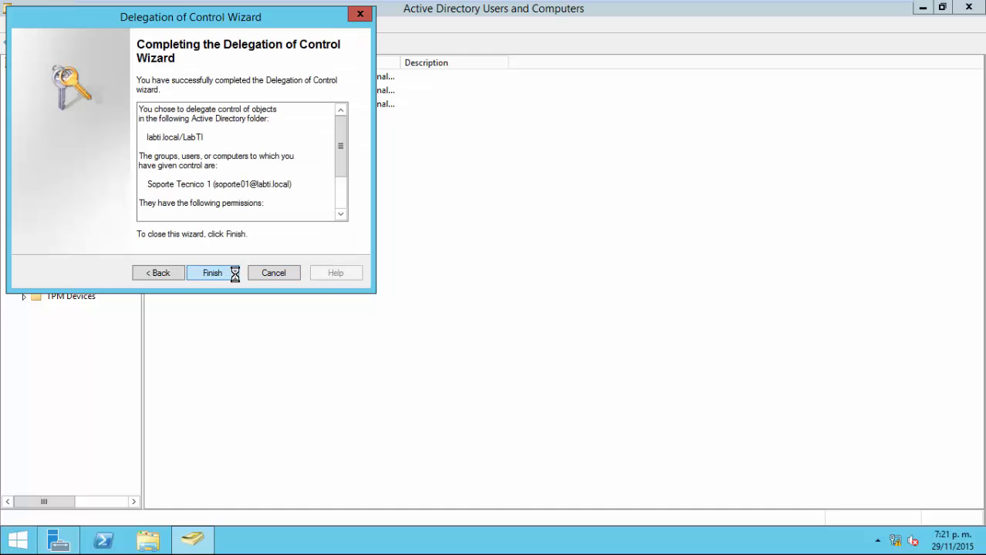
click(212, 273)
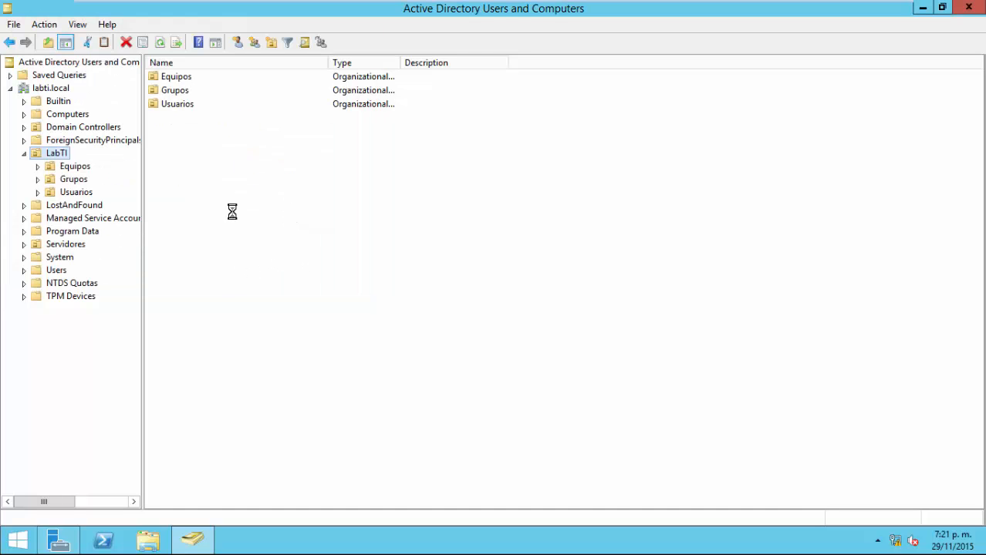
On Cliente01, create a test computer 'asd' in the Equipos OU, then delete it.
click(737, 9)
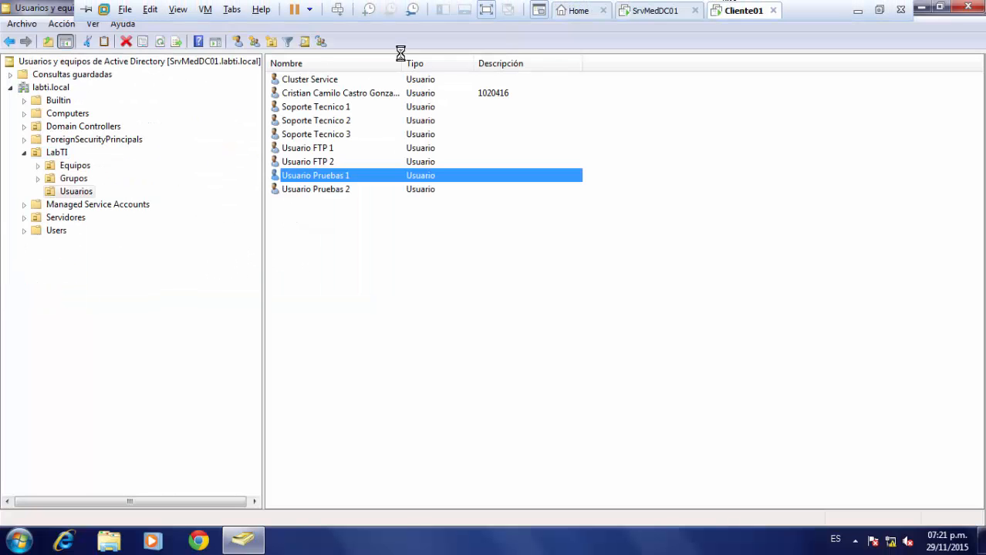
click(75, 166)
right_click(380, 180)
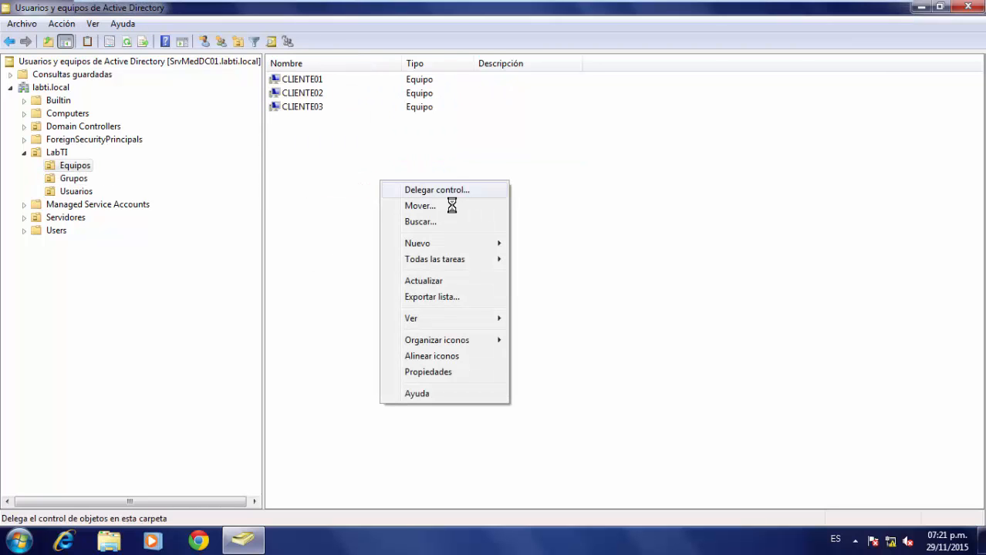
mouse_move(482, 244)
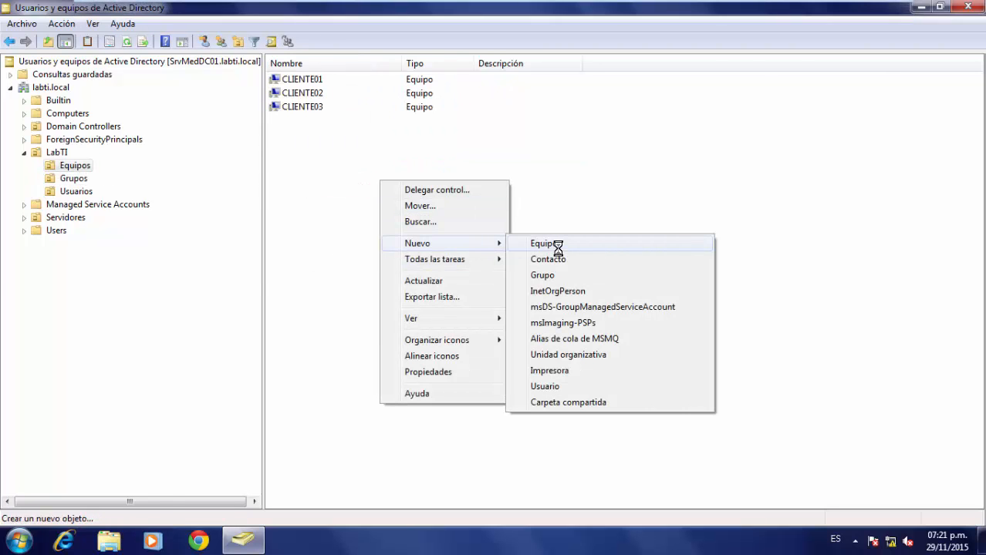
click(555, 245)
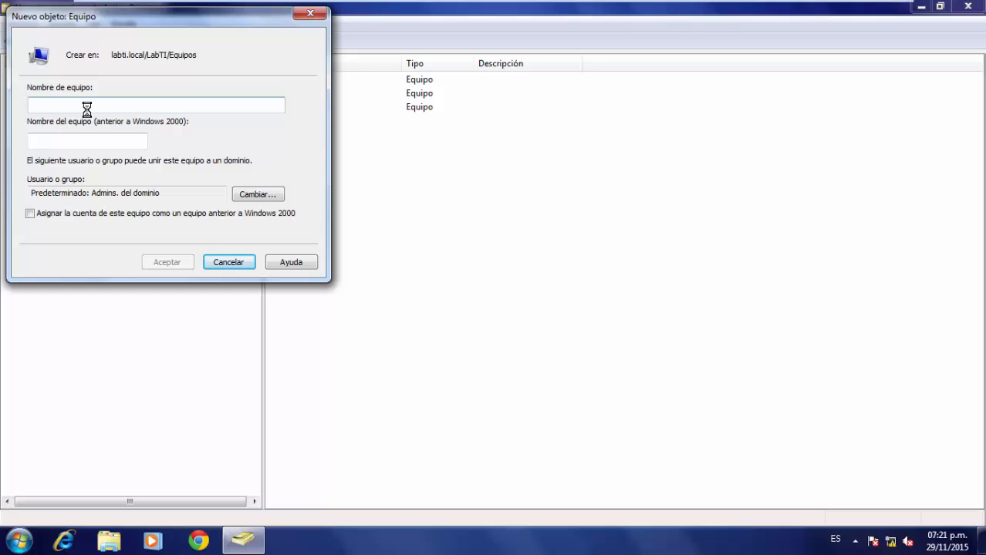
text(asd)
key(Return)
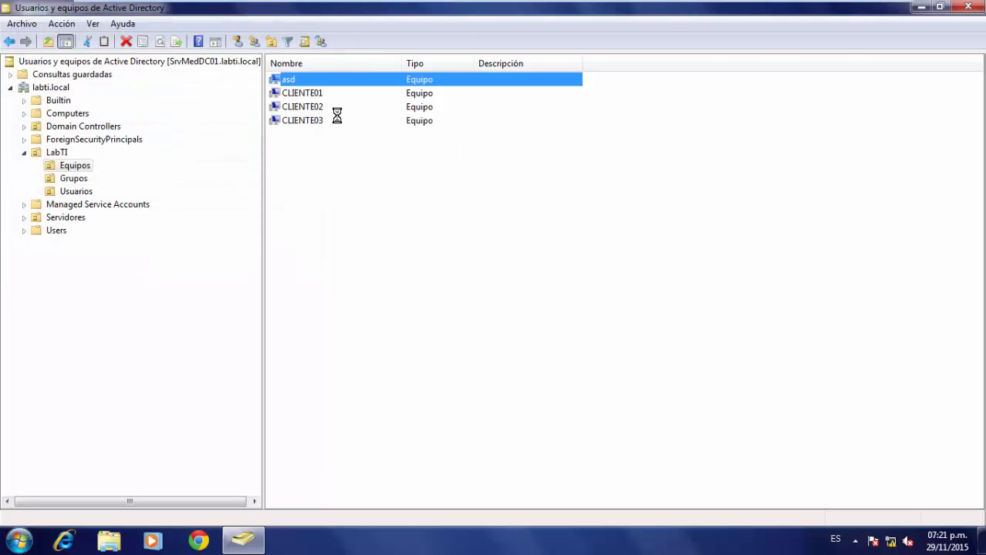
key(Delete)
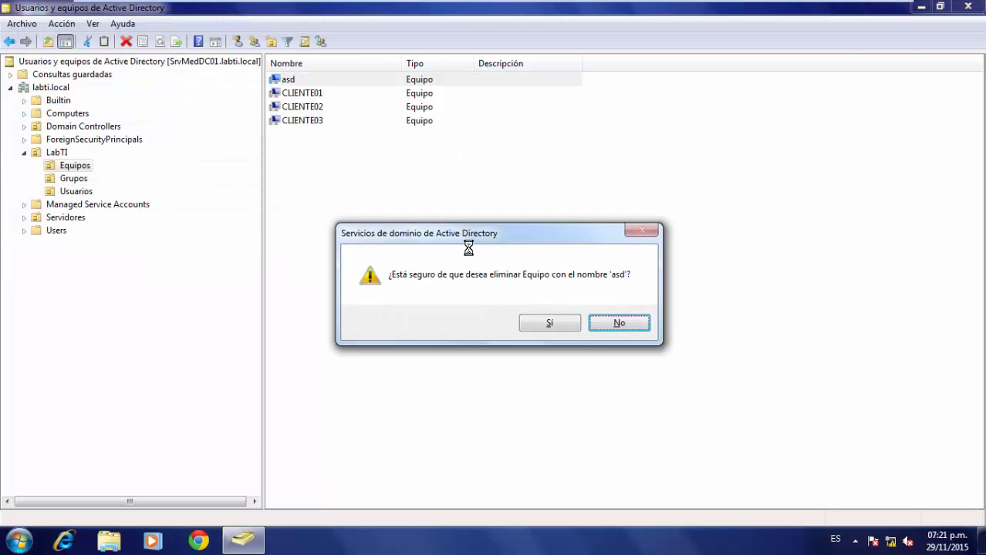
click(563, 324)
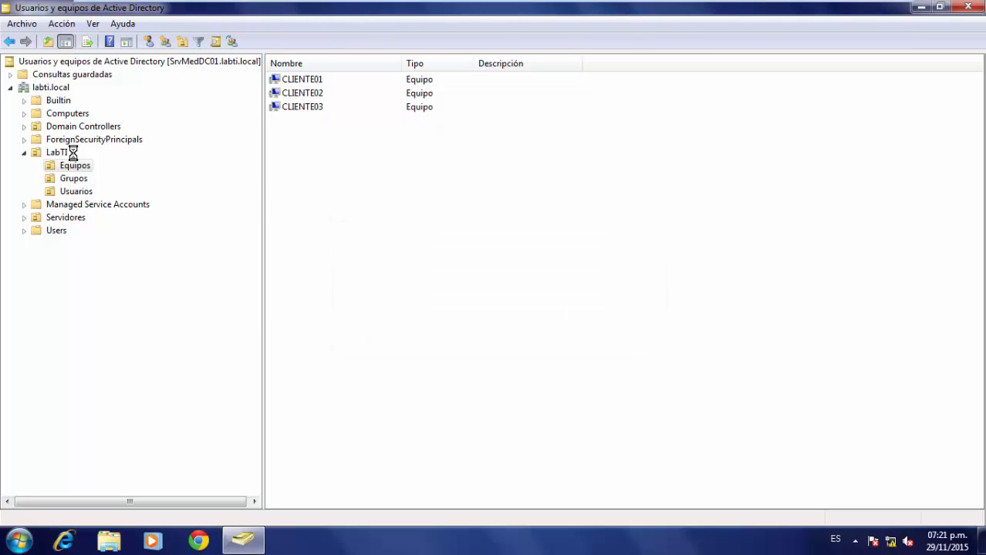
Start a new contact in the Usuarios OU with a test name, then cancel without saving.
click(82, 192)
right_click(429, 246)
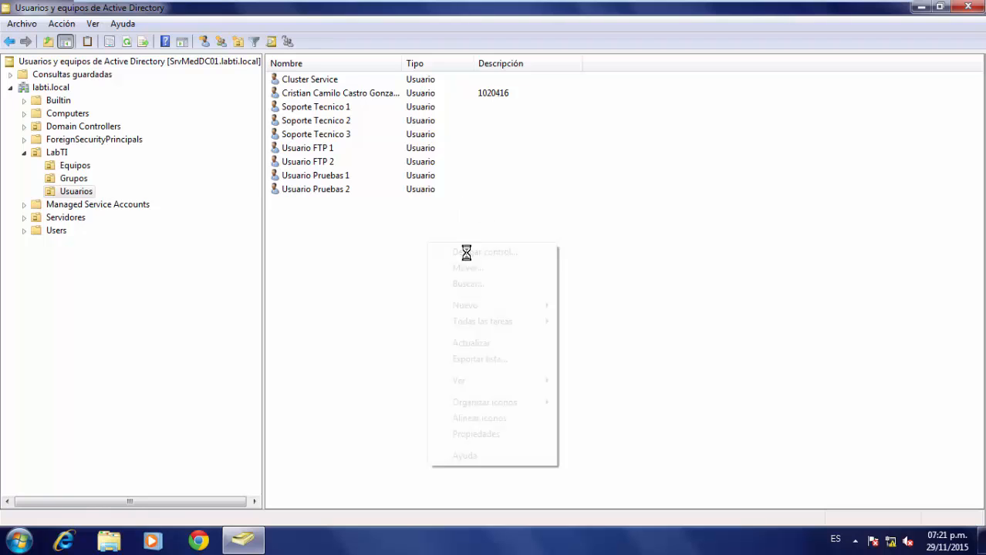
mouse_move(540, 305)
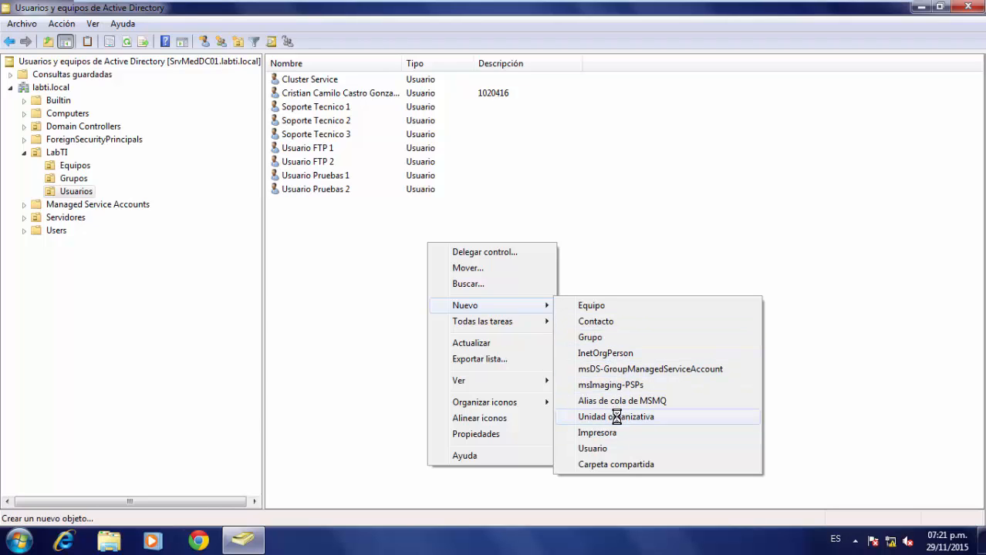
click(595, 321)
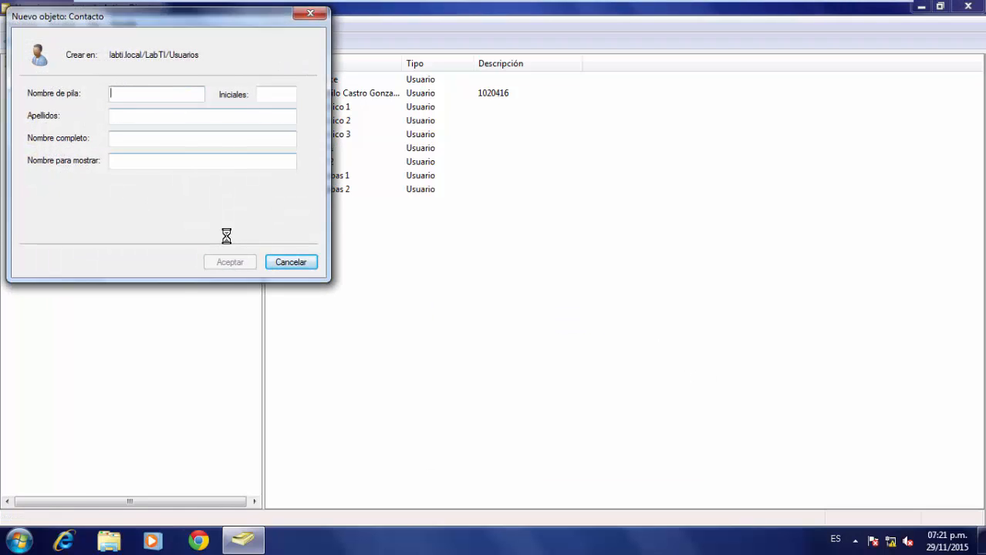
text(siusbuv)
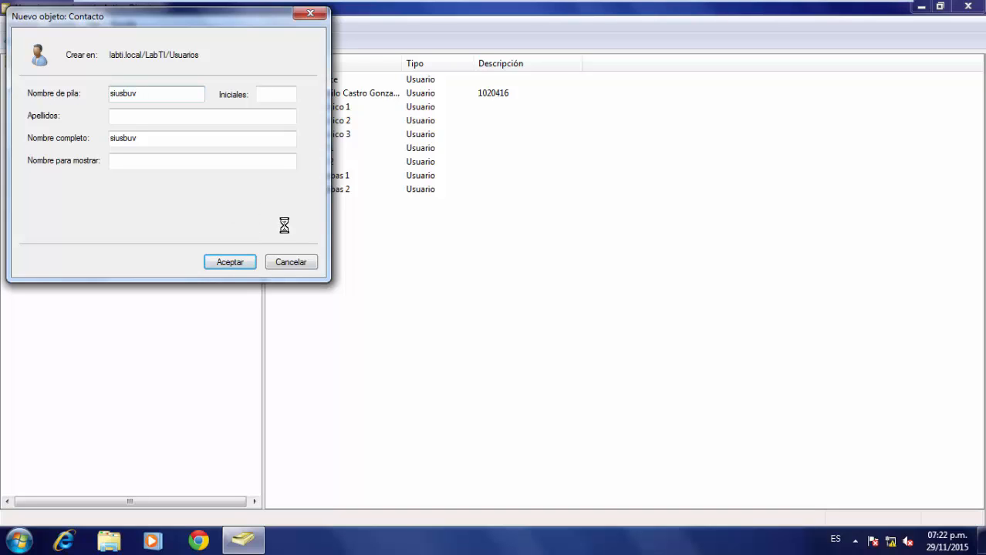
click(284, 259)
mouse_move(793, 4)
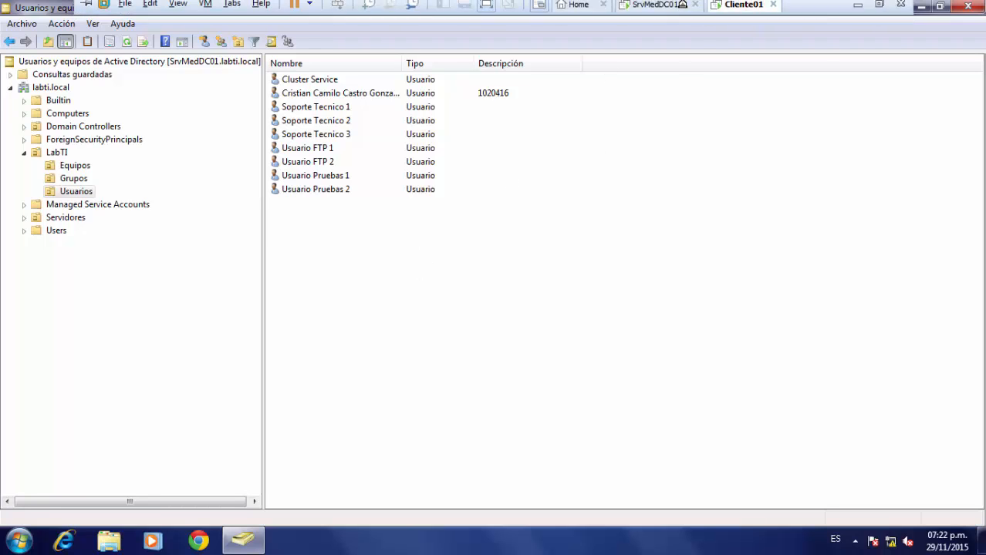
Return to the SrvMedDC01 domain controller's Active Directory Users and Computers console.
click(660, 10)
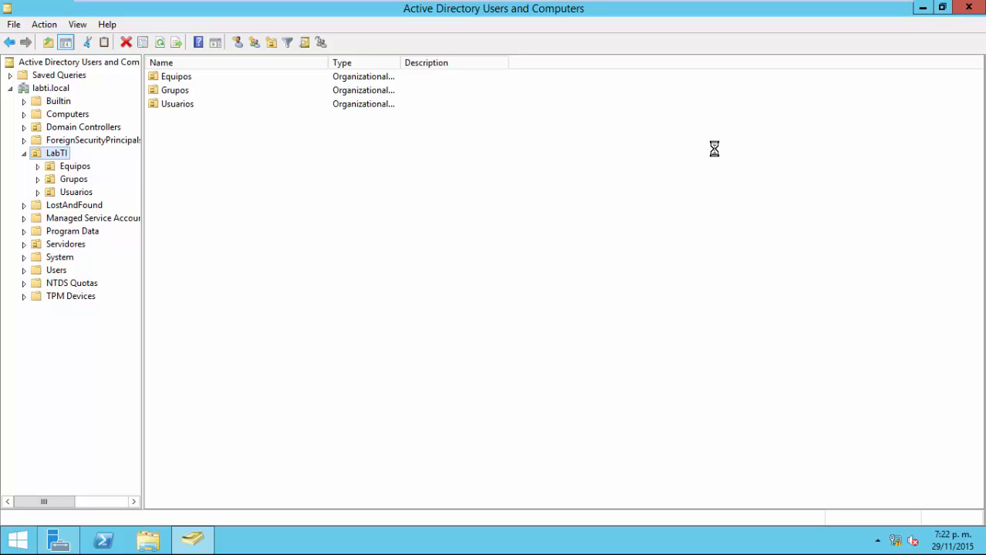
Start delegating control on LabTI to Soporte Tecnico 1 (soporte01) as a custom task.
right_click(52, 152)
click(88, 158)
click(215, 271)
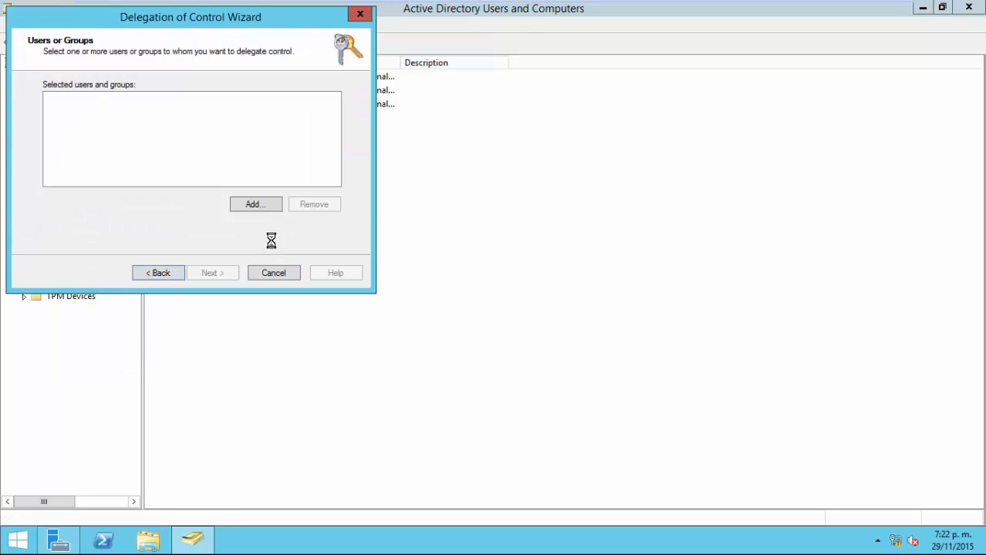
click(254, 205)
text(so)
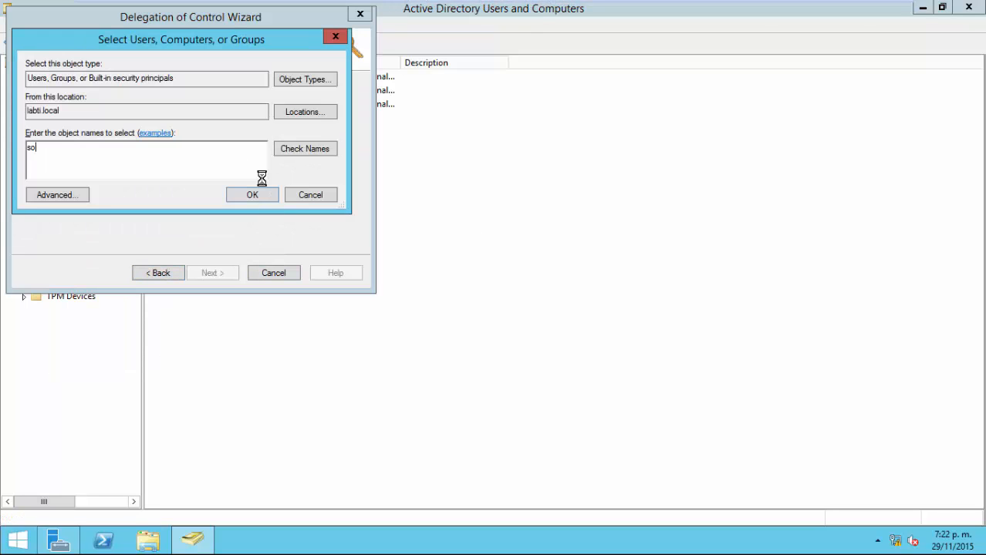
text(porte01)
key(Return)
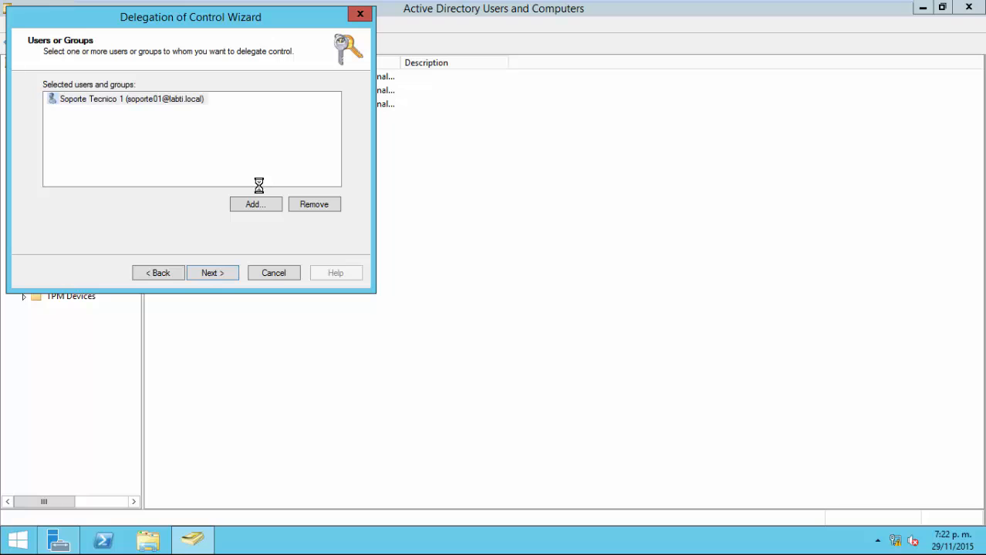
click(210, 273)
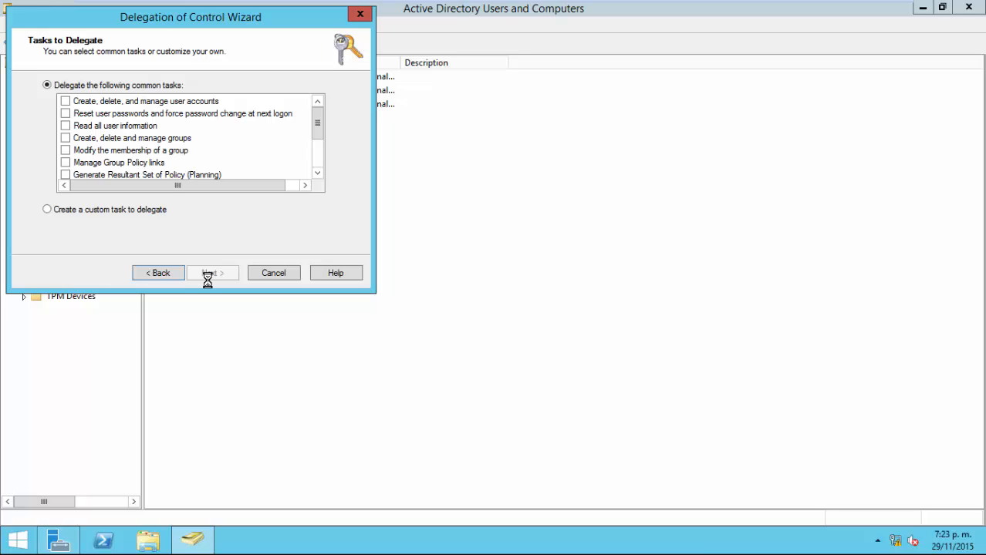
click(68, 212)
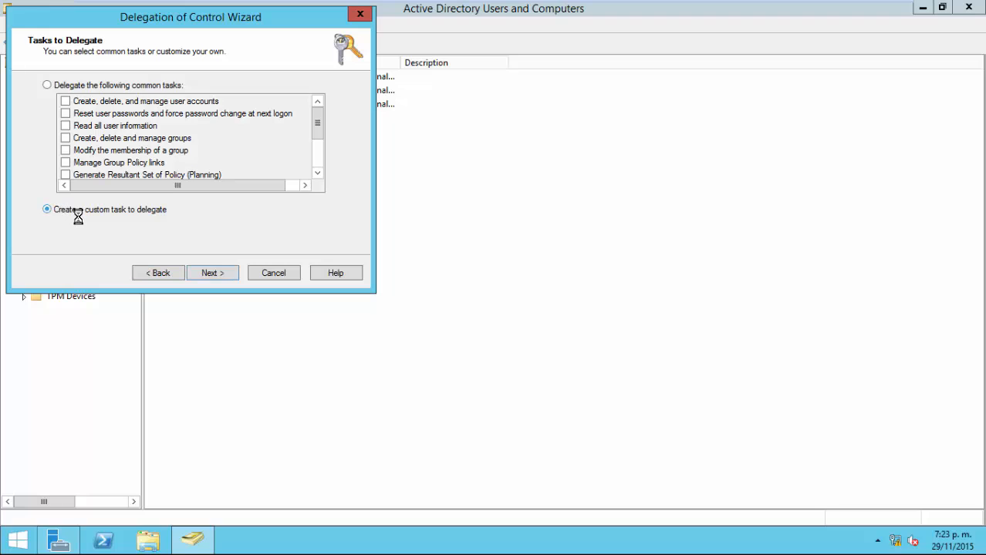
click(226, 278)
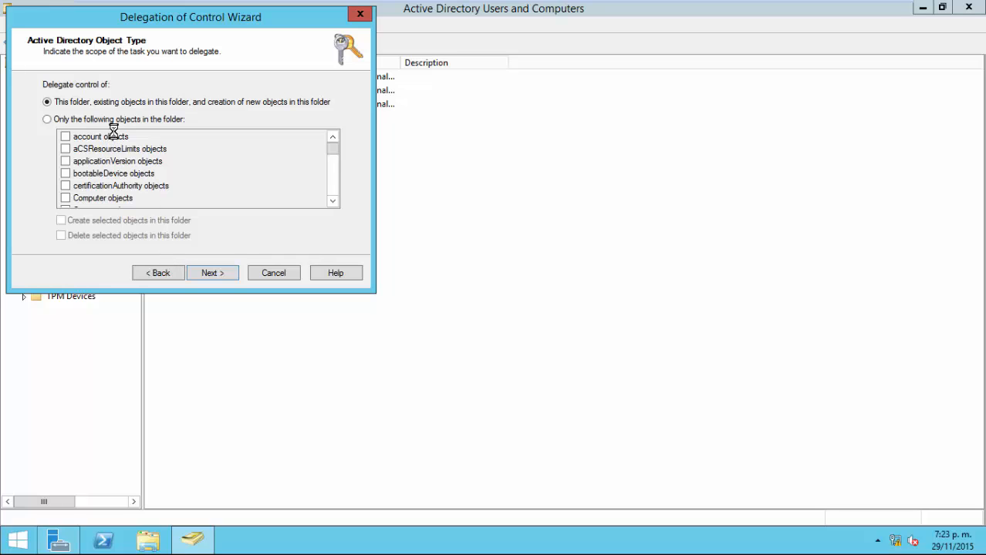
Choose 'Only the following objects in the folder' and browse entries like Subnet, Sites Container and Site Link.
click(162, 120)
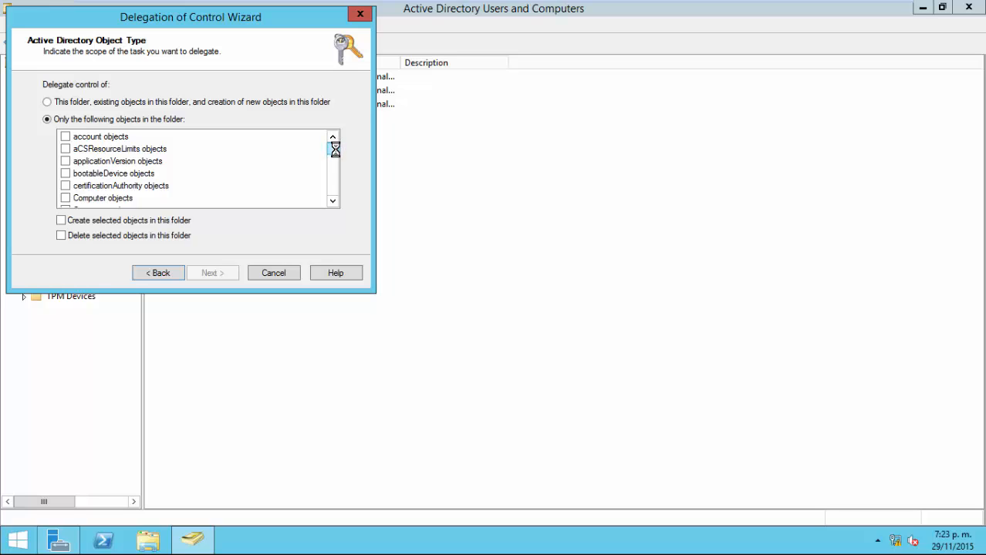
drag(334, 147, 330, 196)
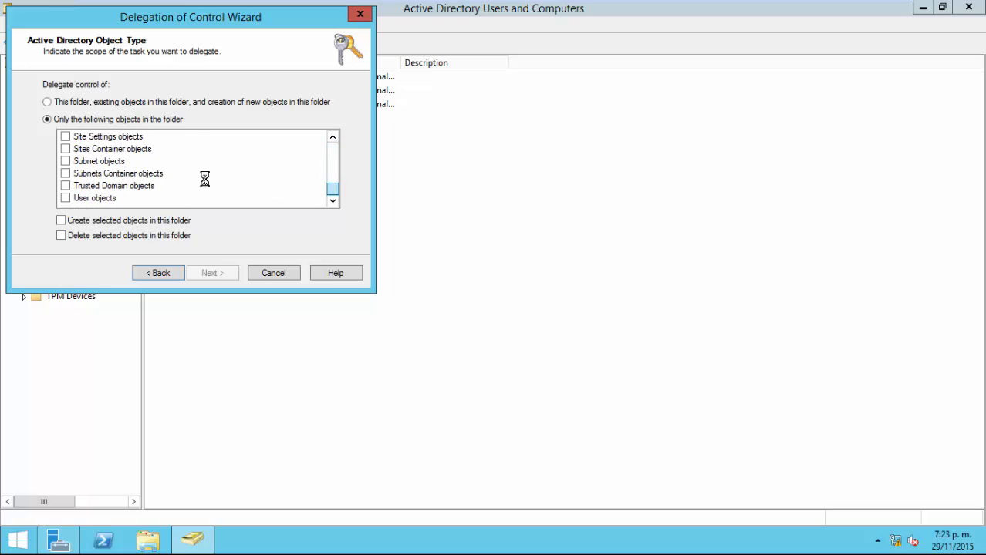
click(105, 173)
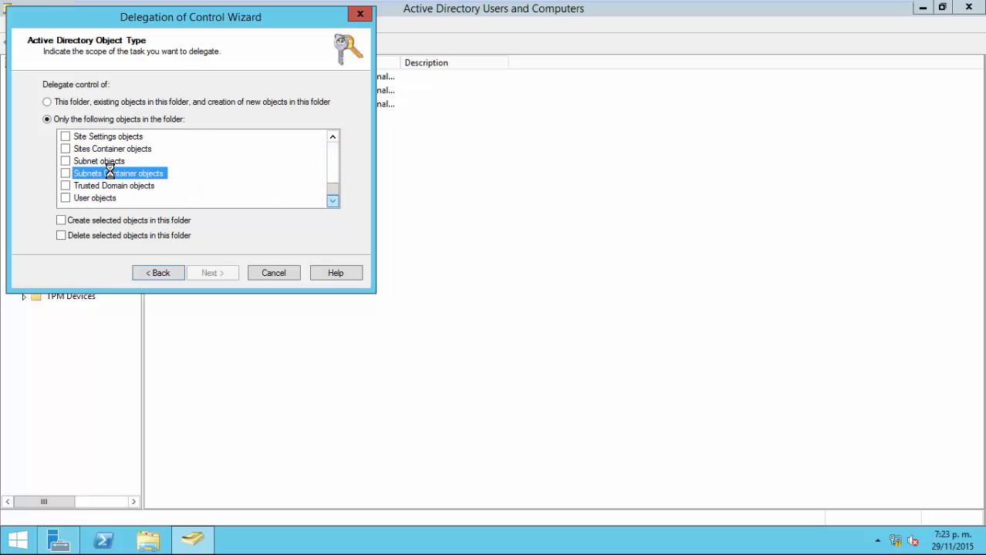
click(101, 162)
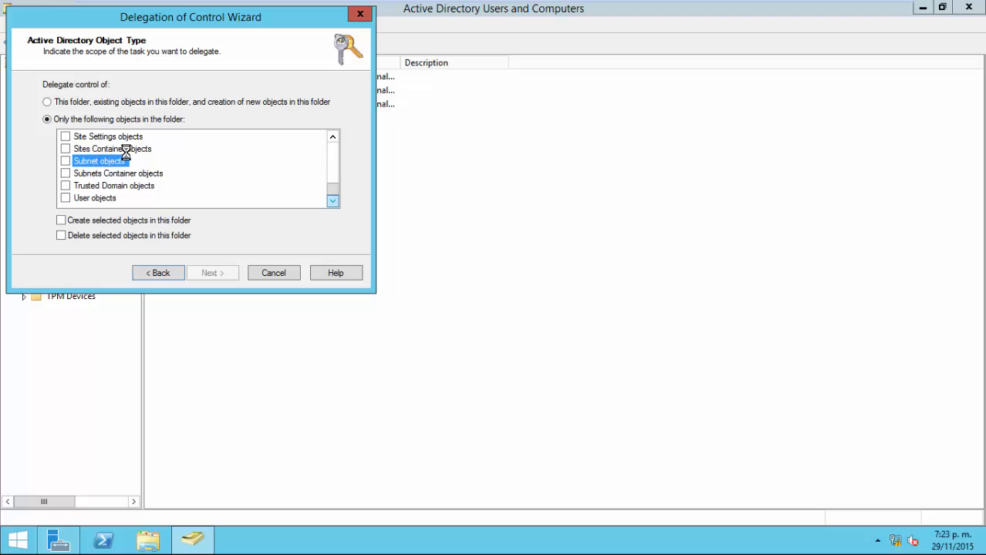
click(130, 149)
scroll(145, 169, up, 1)
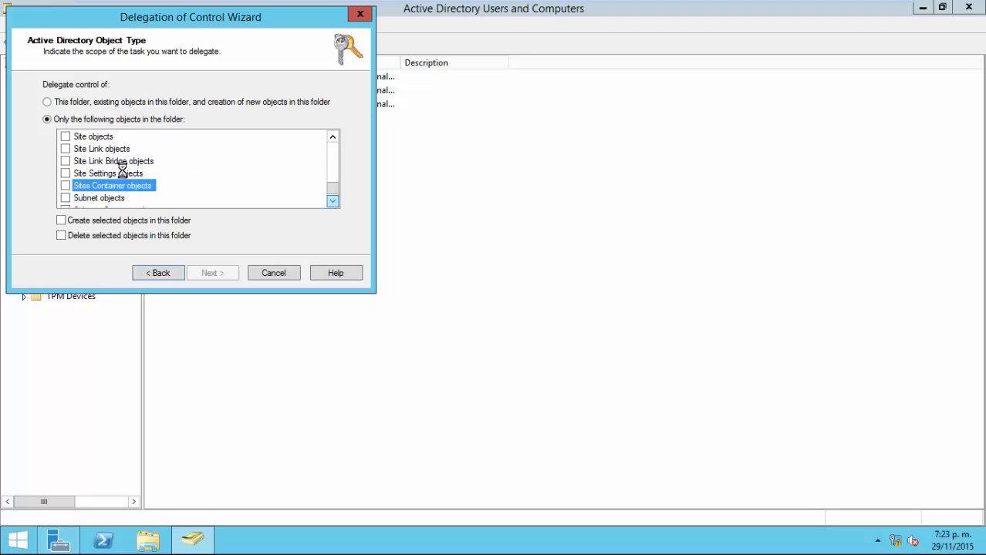
click(121, 173)
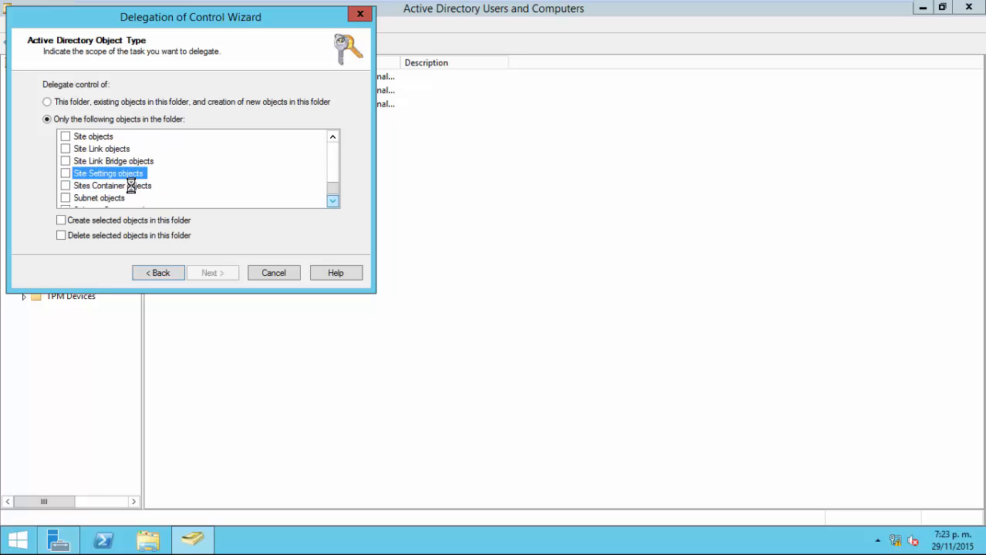
click(106, 150)
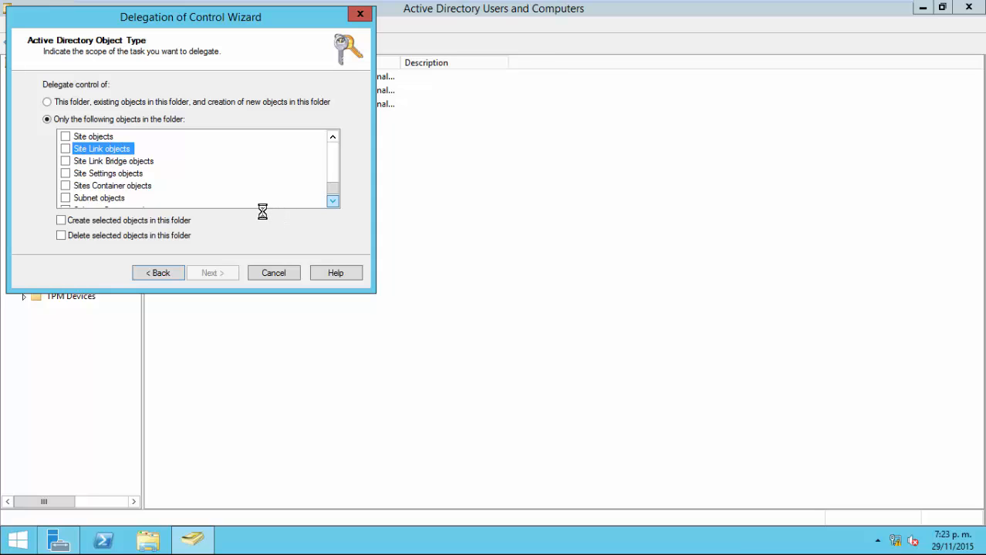